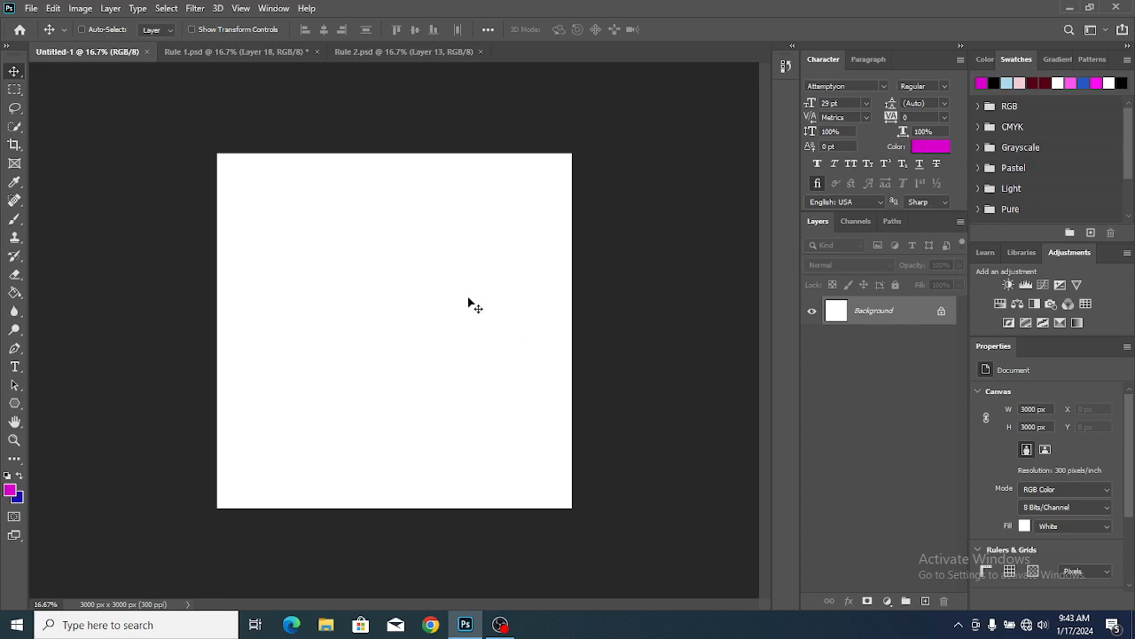
Step: Look over the source photos in Rule 1.psd and the finished flyer design in Rule 2.psd
{"action": "left_click", "coordinate": [286, 55]}
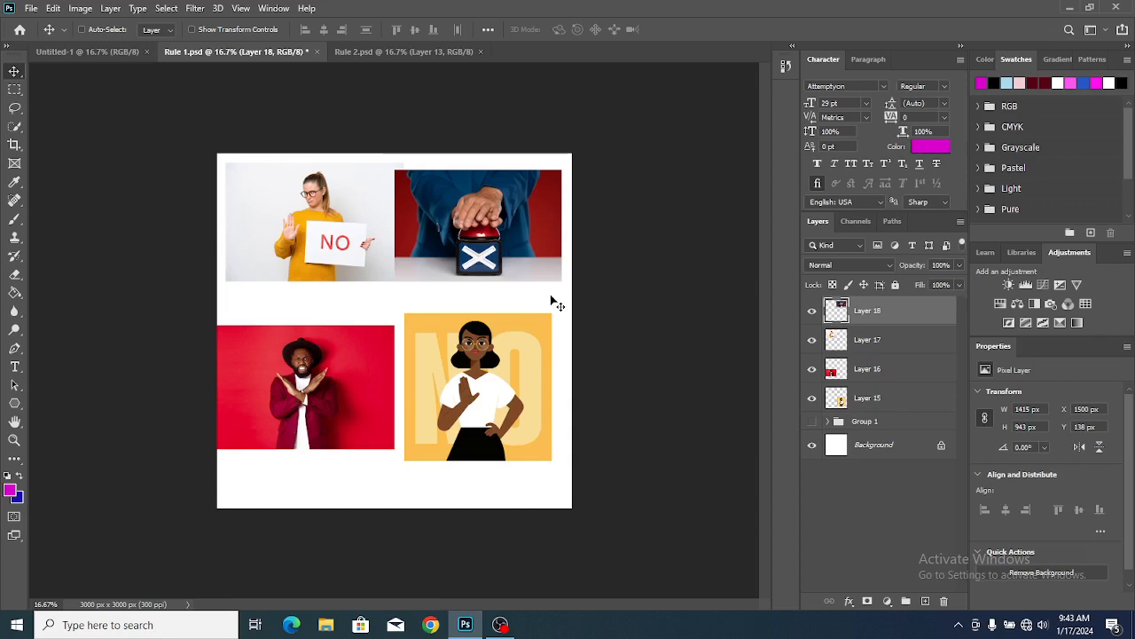
{"action": "left_click", "coordinate": [368, 51]}
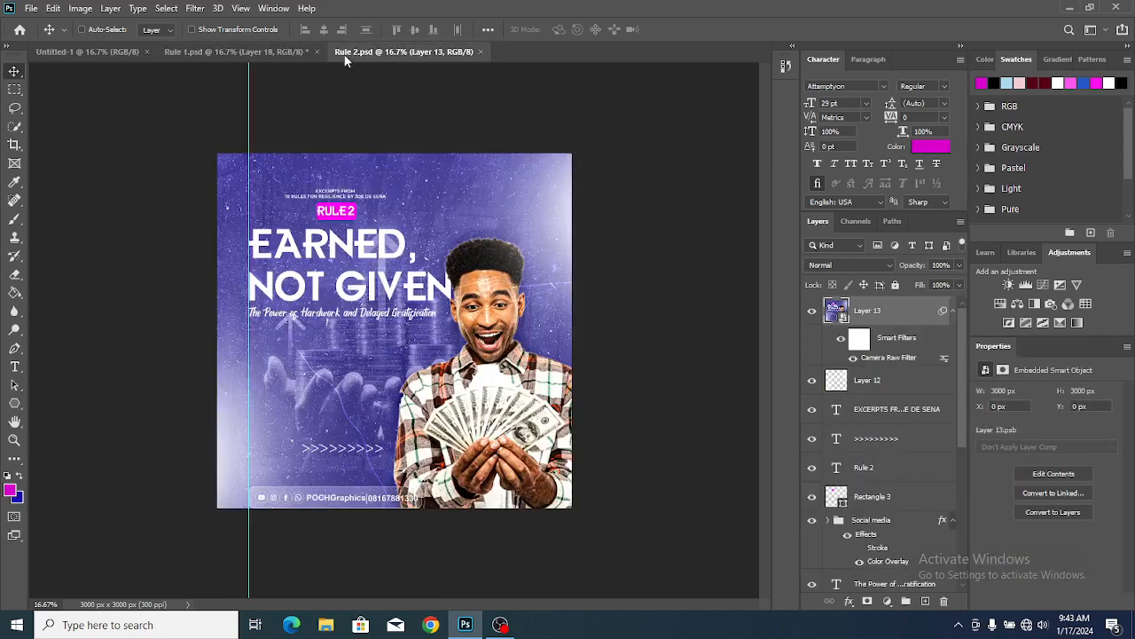
{"action": "left_click", "coordinate": [130, 51]}
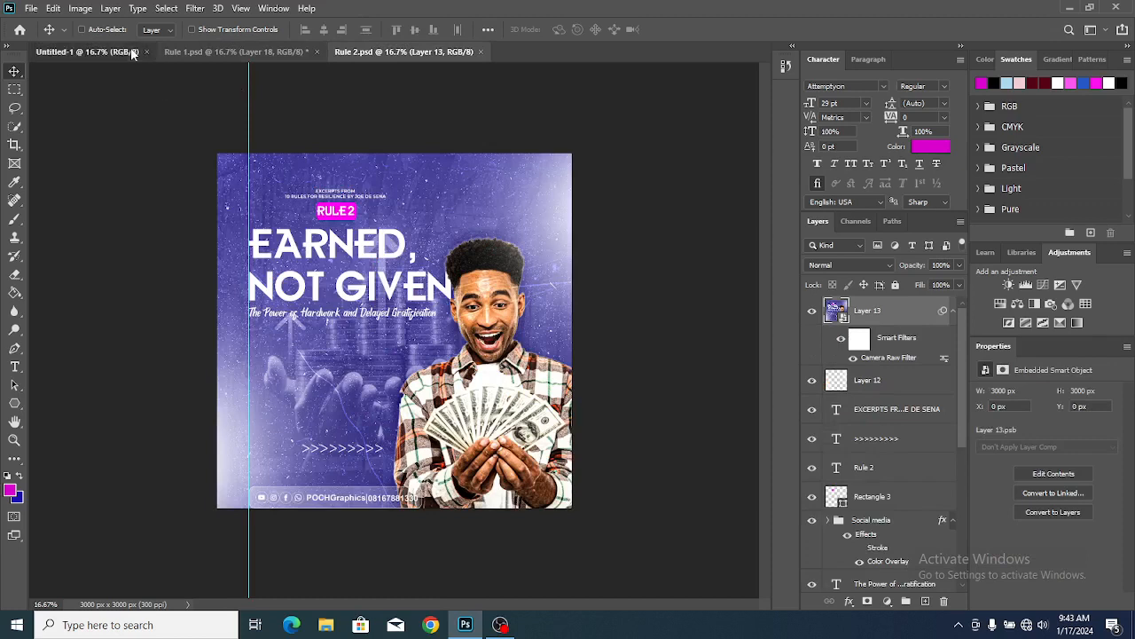
Step: Bring the red buzzer photo from Rule 1.psd into Untitled-1 and enlarge it to about 4799 × 3199 px to cover the canvas
{"action": "left_click", "coordinate": [227, 53]}
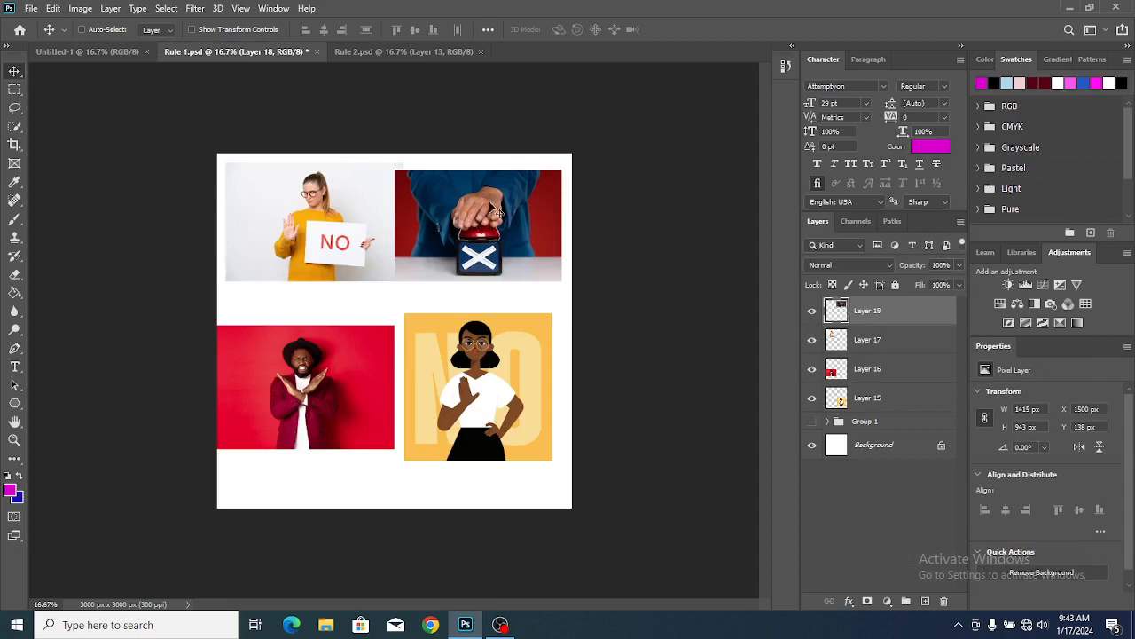
{"action": "left_click_drag", "start_coordinate": [491, 223], "coordinate": [384, 304]}
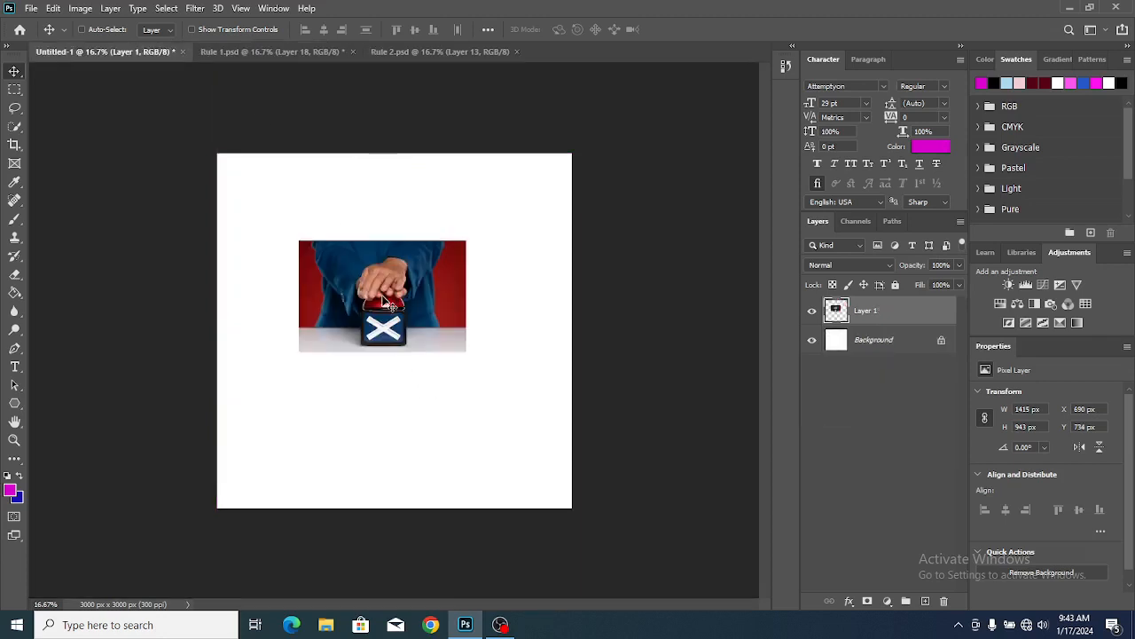
{"action": "key", "text": "ctrl+t"}
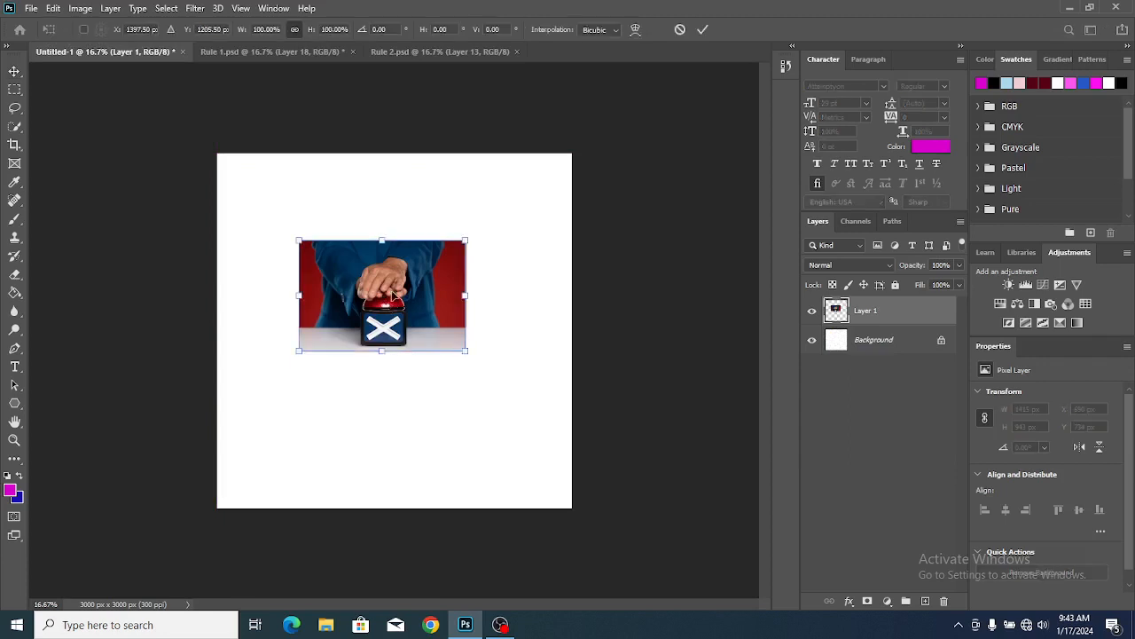
{"action": "left_click_drag", "start_coordinate": [464, 352], "coordinate": [562, 552]}
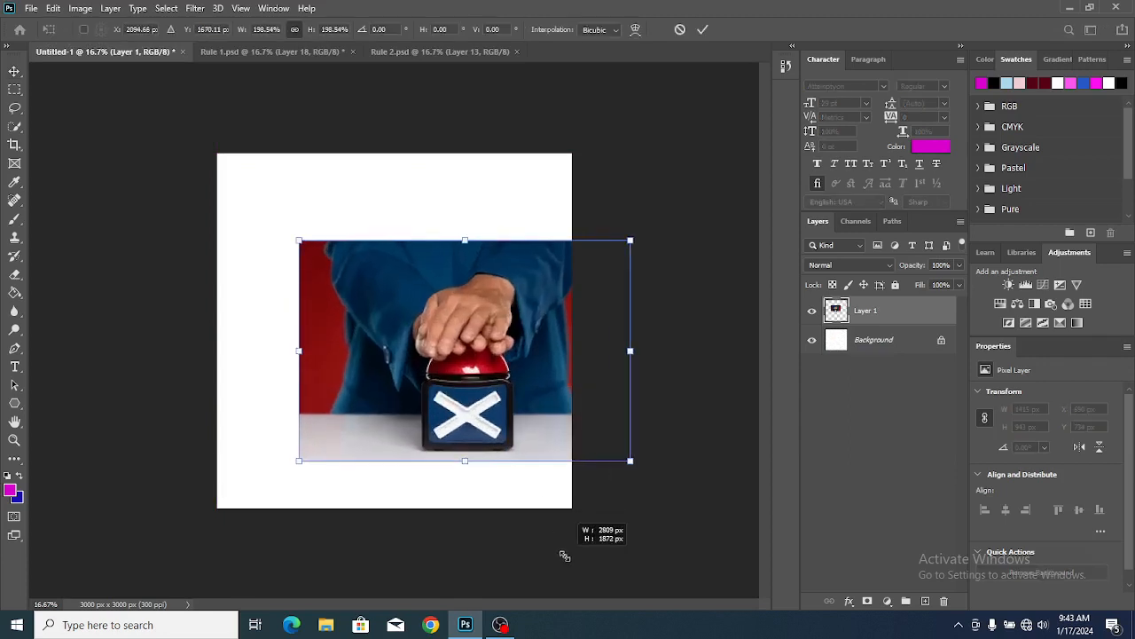
{"action": "left_click_drag", "start_coordinate": [296, 238], "coordinate": [228, 127]}
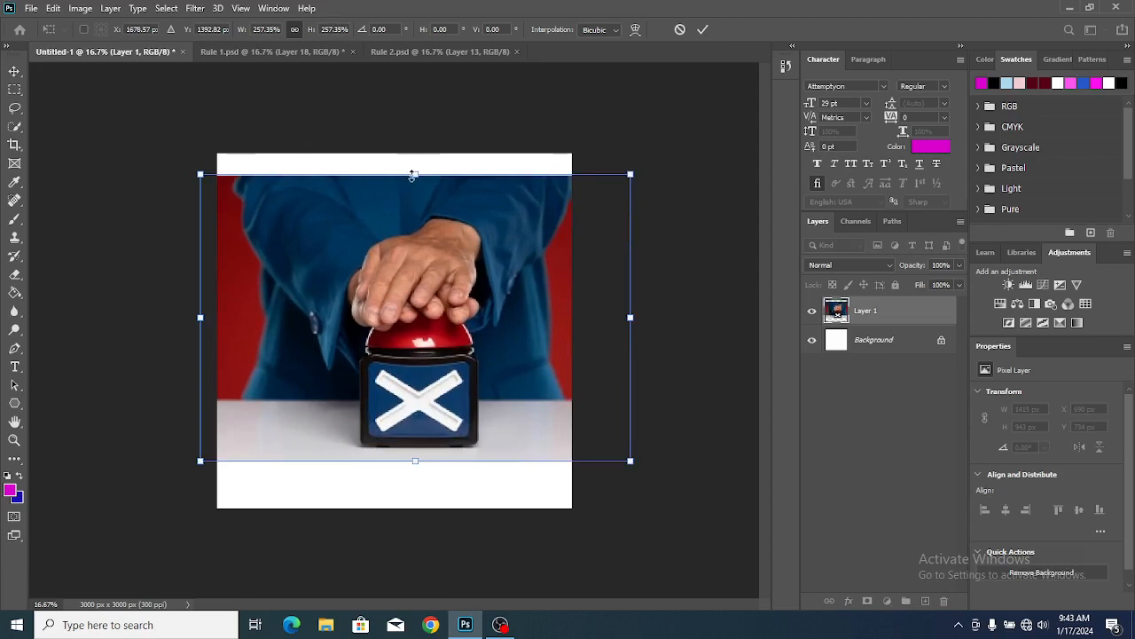
{"action": "left_click_drag", "start_coordinate": [416, 174], "coordinate": [416, 136]}
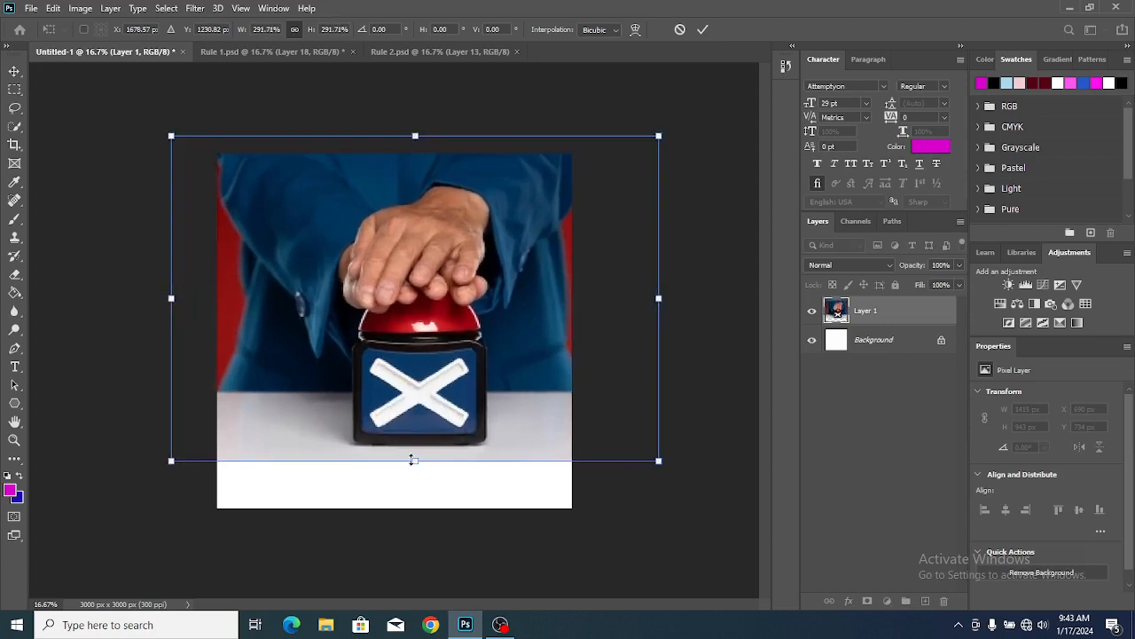
{"action": "left_click_drag", "start_coordinate": [414, 462], "coordinate": [410, 517]}
{"action": "key", "text": "Return"}
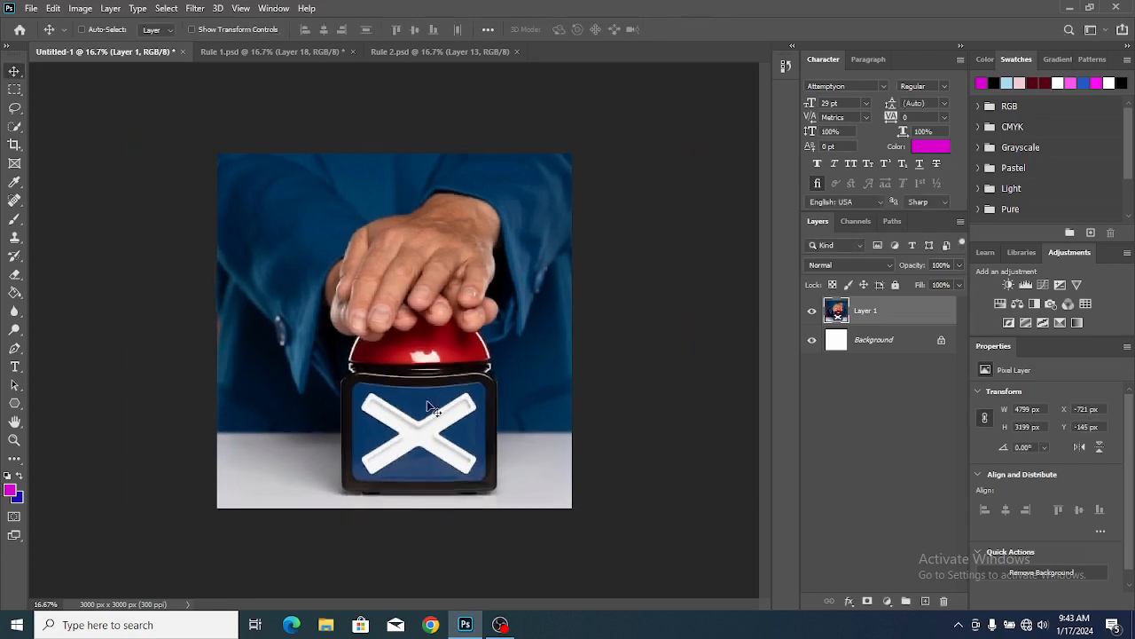
{"action": "left_click_drag", "start_coordinate": [452, 388], "coordinate": [430, 389]}
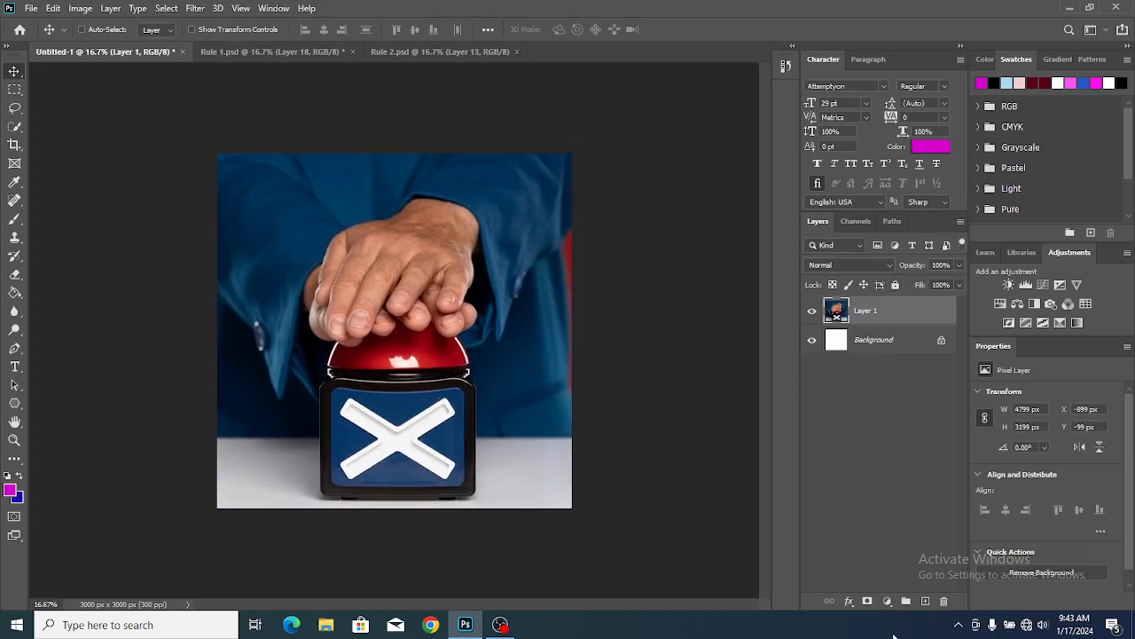
Step: Add a Solid Color fill layer in dark blue #060386 and place it directly beneath the buzzer photo layer
{"action": "left_click", "coordinate": [887, 602]}
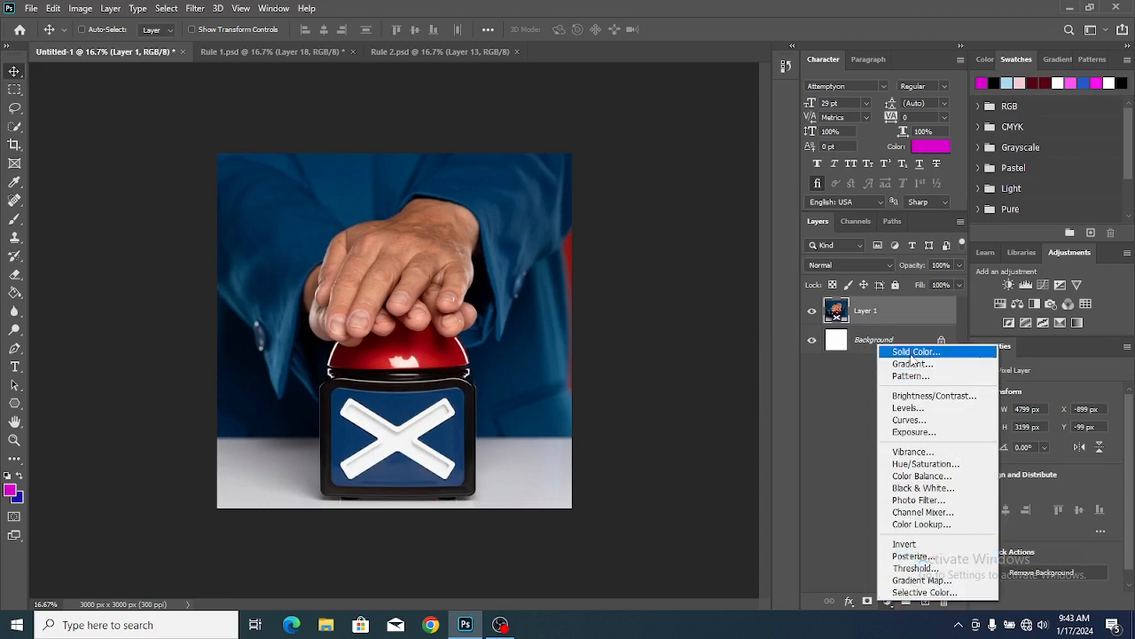
{"action": "left_click", "coordinate": [911, 352]}
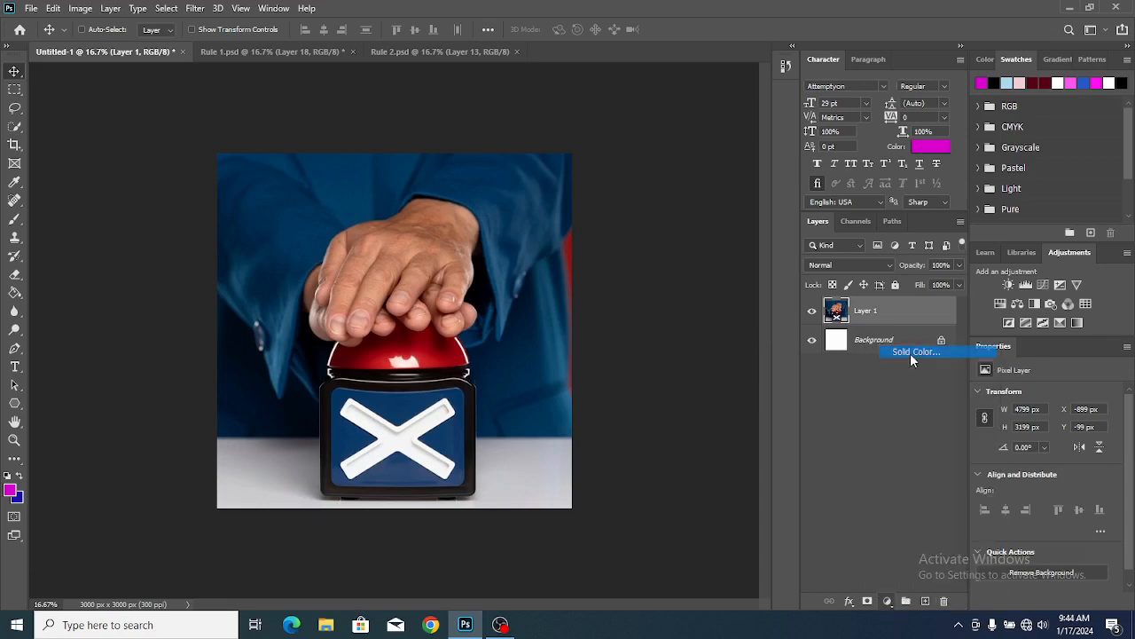
{"action": "left_click", "coordinate": [1083, 83]}
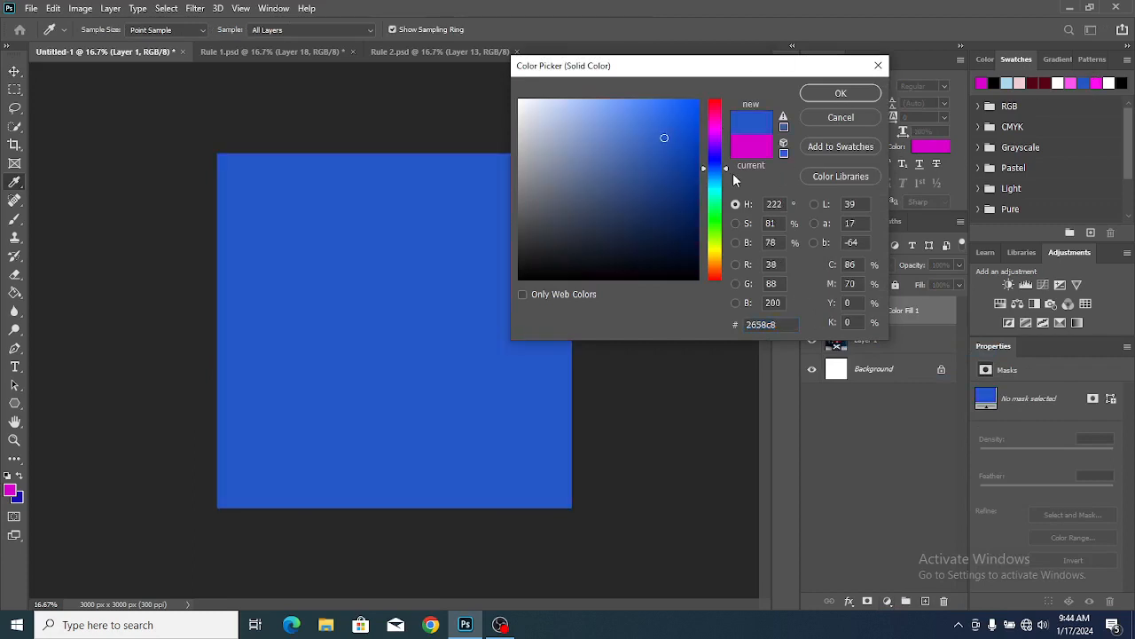
{"action": "left_click", "coordinate": [713, 156]}
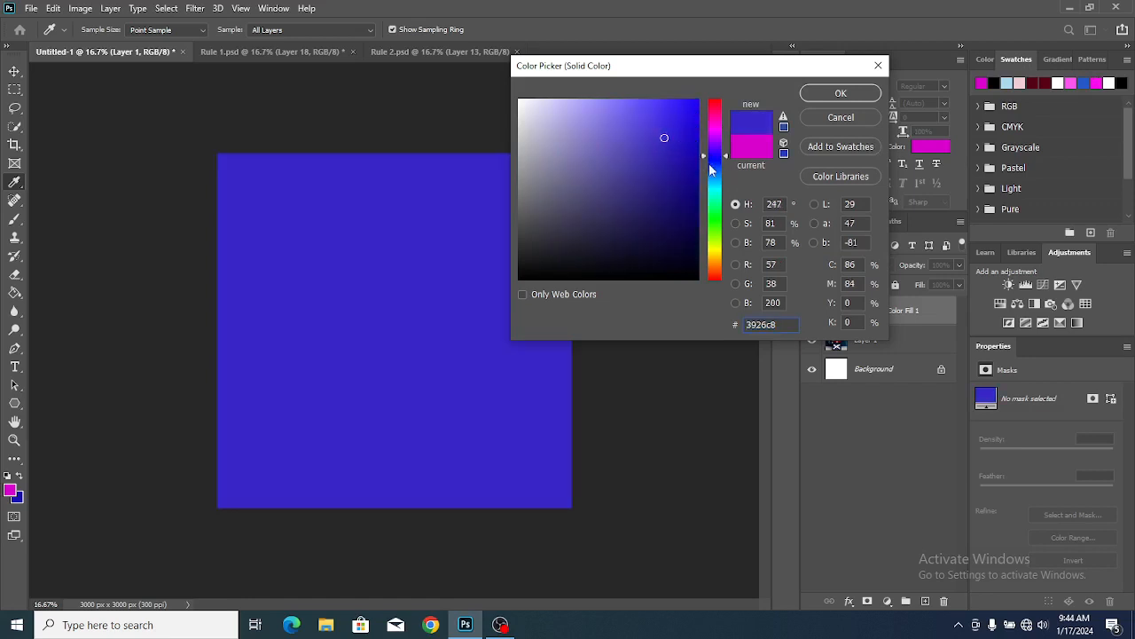
{"action": "left_click", "coordinate": [714, 158]}
{"action": "left_click", "coordinate": [696, 183]}
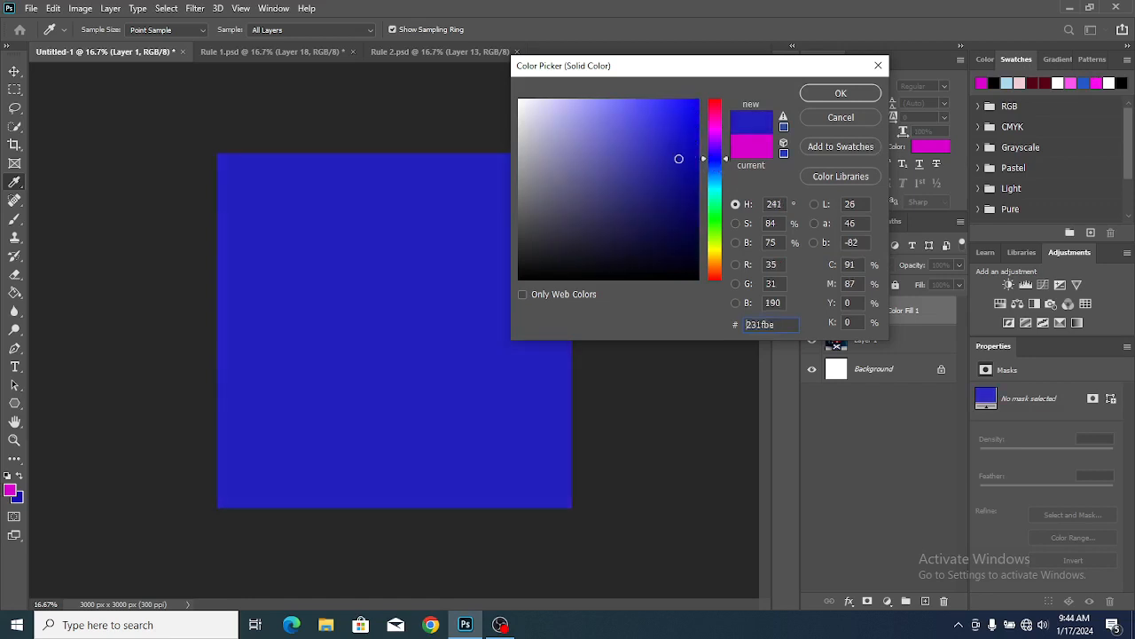
{"action": "left_click_drag", "start_coordinate": [695, 184], "coordinate": [696, 184]}
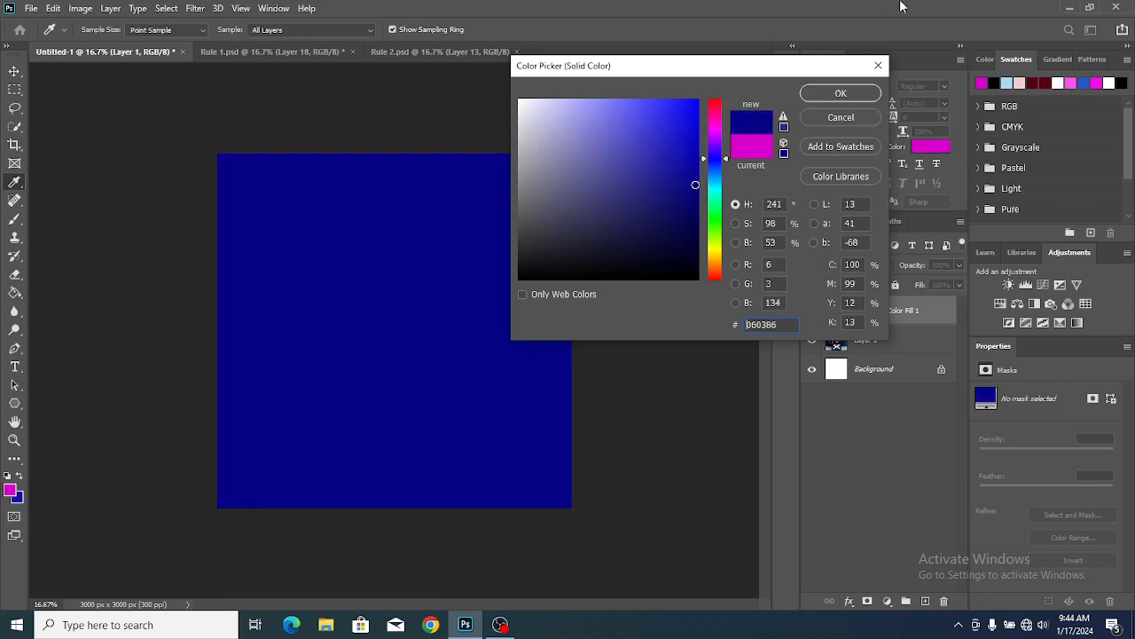
{"action": "left_click", "coordinate": [841, 93]}
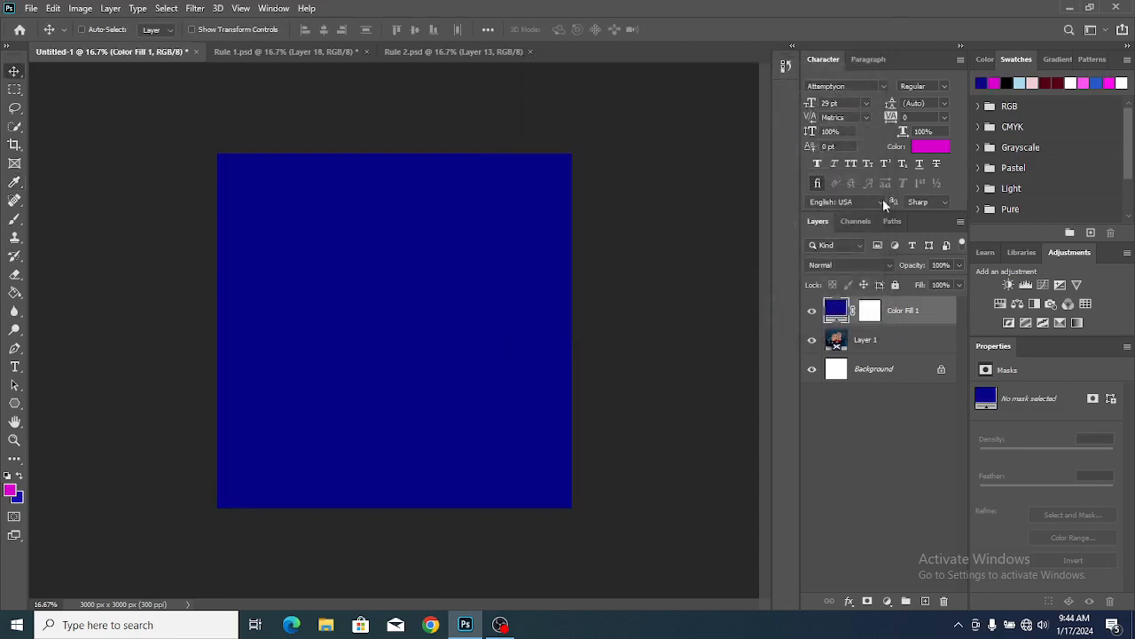
{"action": "left_click_drag", "start_coordinate": [896, 309], "coordinate": [896, 364]}
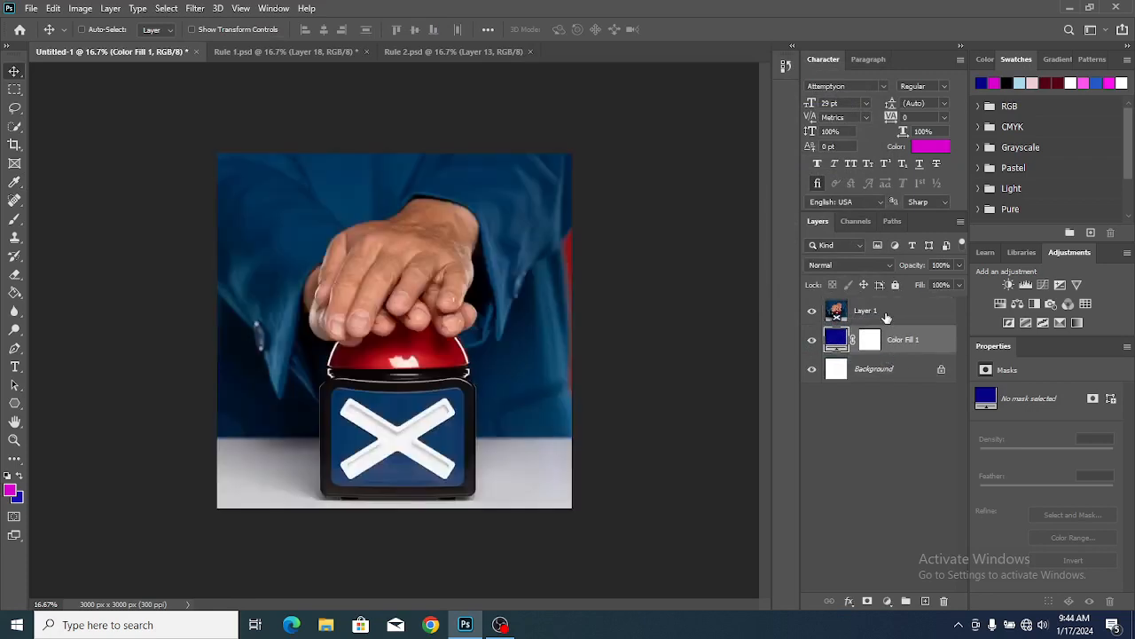
Step: Set the buzzer photo layer's blend mode to Linear Dodge (Add) and its opacity to 26%
{"action": "left_click", "coordinate": [886, 316]}
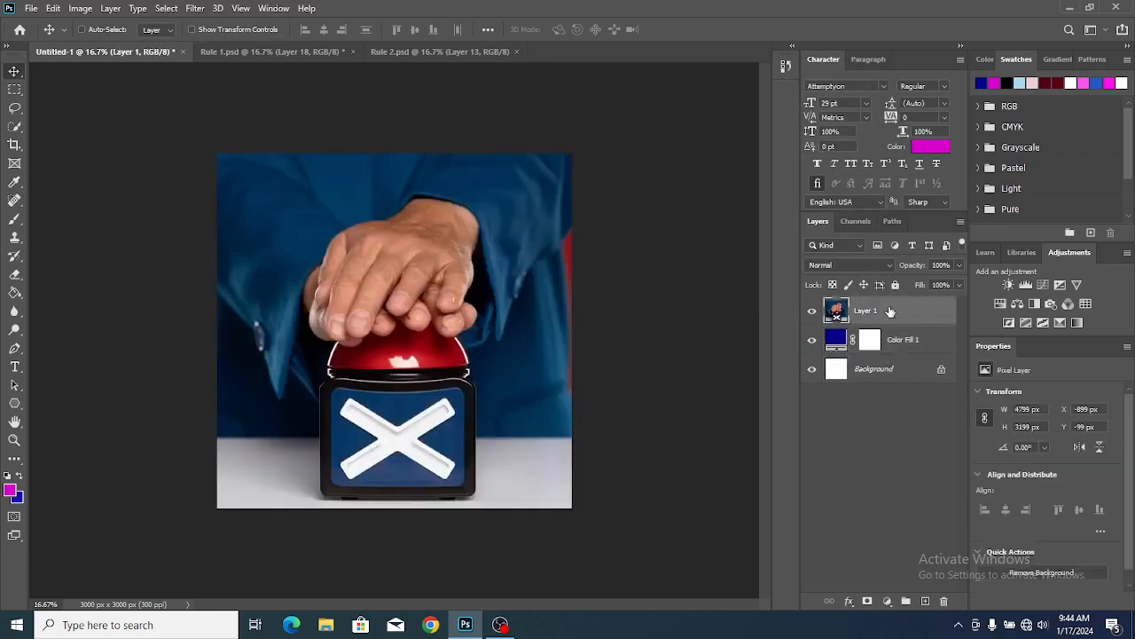
{"action": "left_click", "coordinate": [890, 266]}
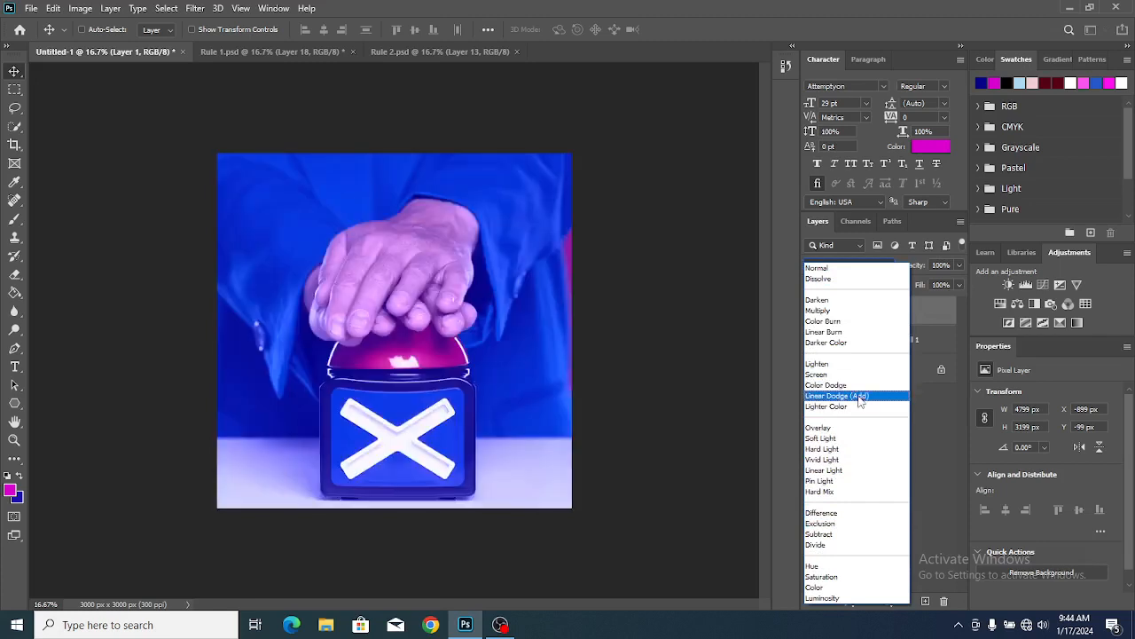
{"action": "left_click", "coordinate": [858, 396]}
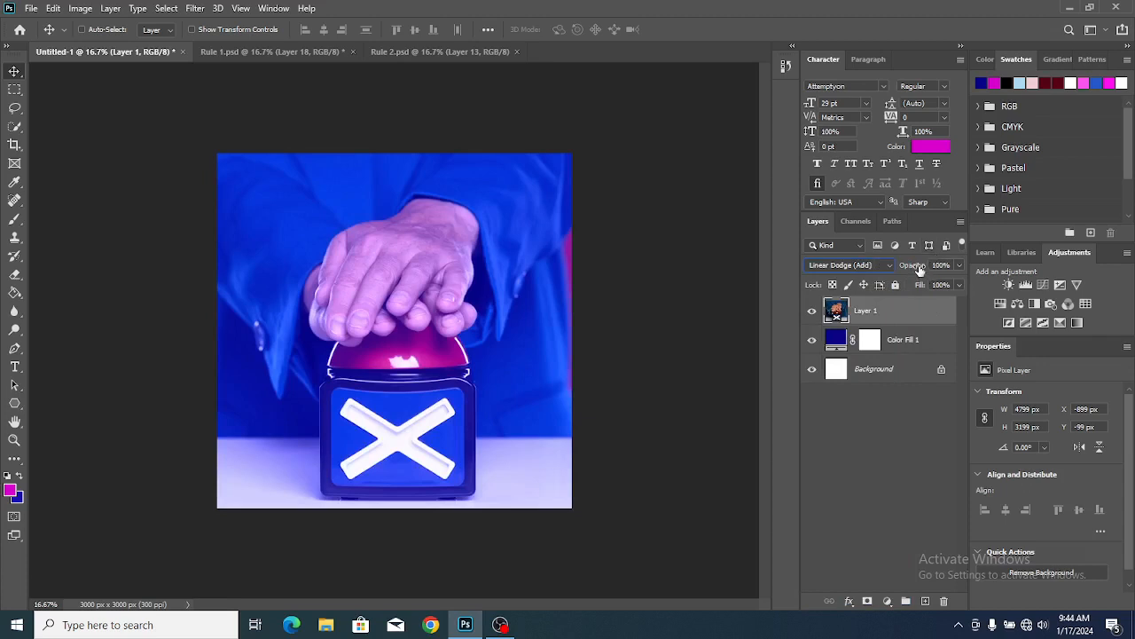
{"action": "left_click_drag", "start_coordinate": [920, 269], "coordinate": [866, 282]}
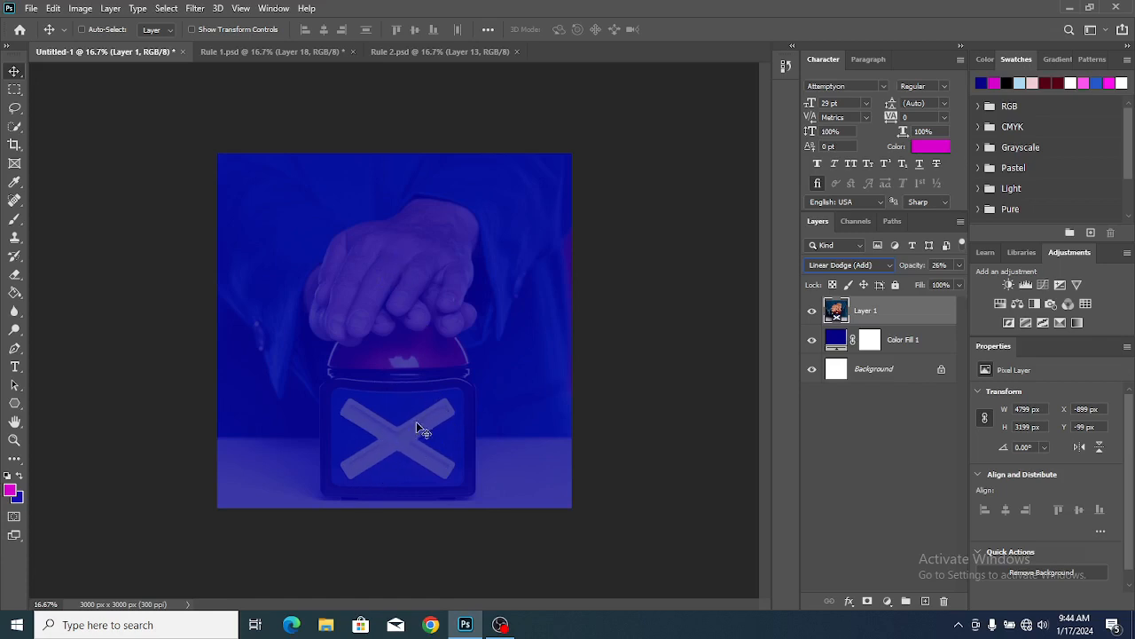
Step: Enlarge the buzzer photo to about 6438 × 4291 px and shift it upward, keeping the whole canvas covered
{"action": "key", "text": "ctrl+t"}
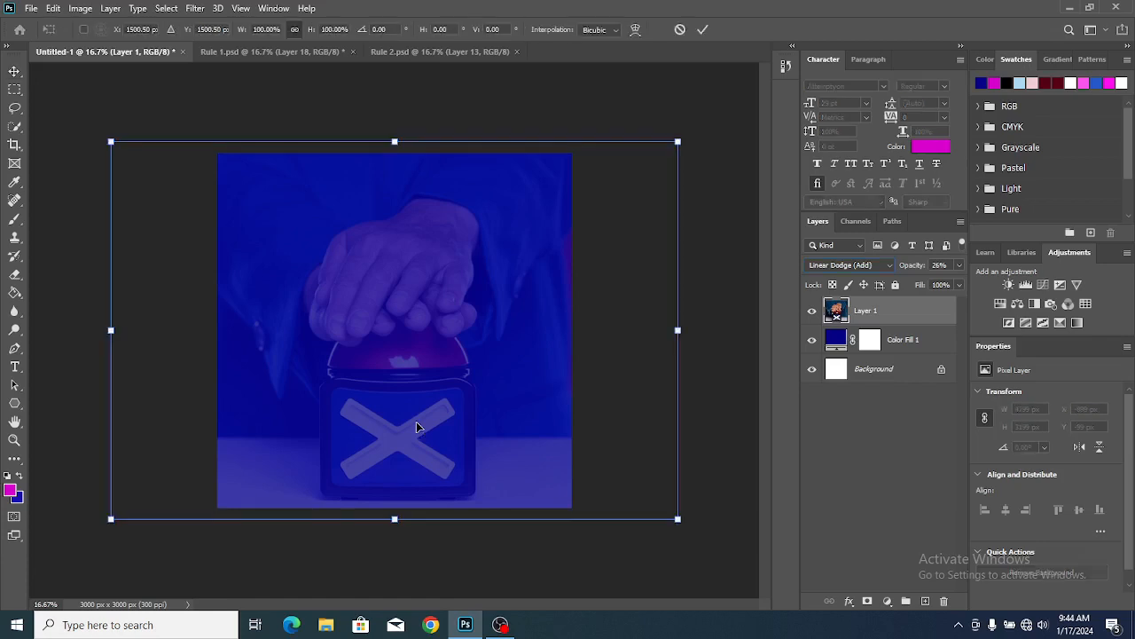
{"action": "left_click_drag", "start_coordinate": [394, 141], "coordinate": [394, 34]}
{"action": "left_click_drag", "start_coordinate": [388, 395], "coordinate": [388, 369]}
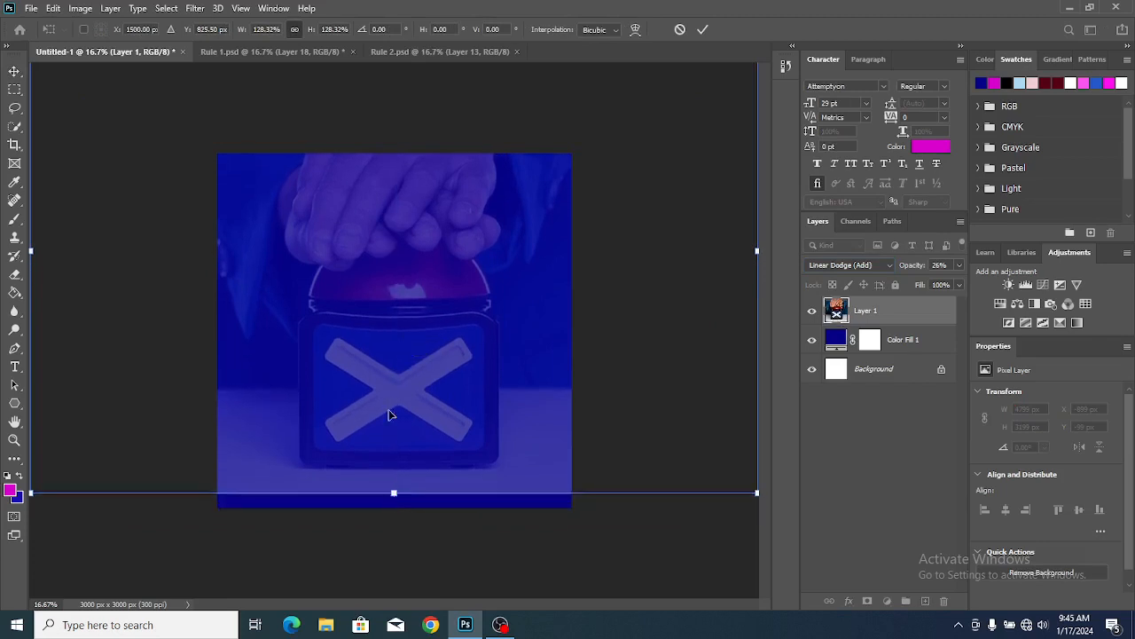
{"action": "left_click_drag", "start_coordinate": [393, 493], "coordinate": [393, 515]}
{"action": "key", "text": "Return"}
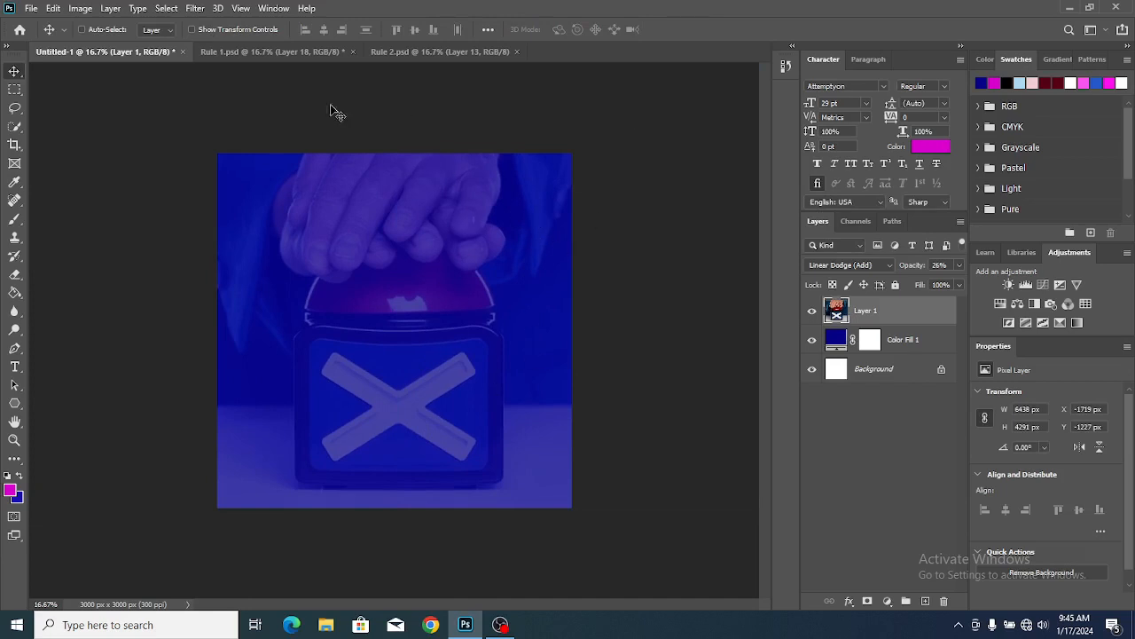
Step: Bring the photo of the man with crossed arms from Rule 1.psd into Untitled-1, scaled to about 2464 × 1643 px and centred horizontally
{"action": "left_click", "coordinate": [283, 53]}
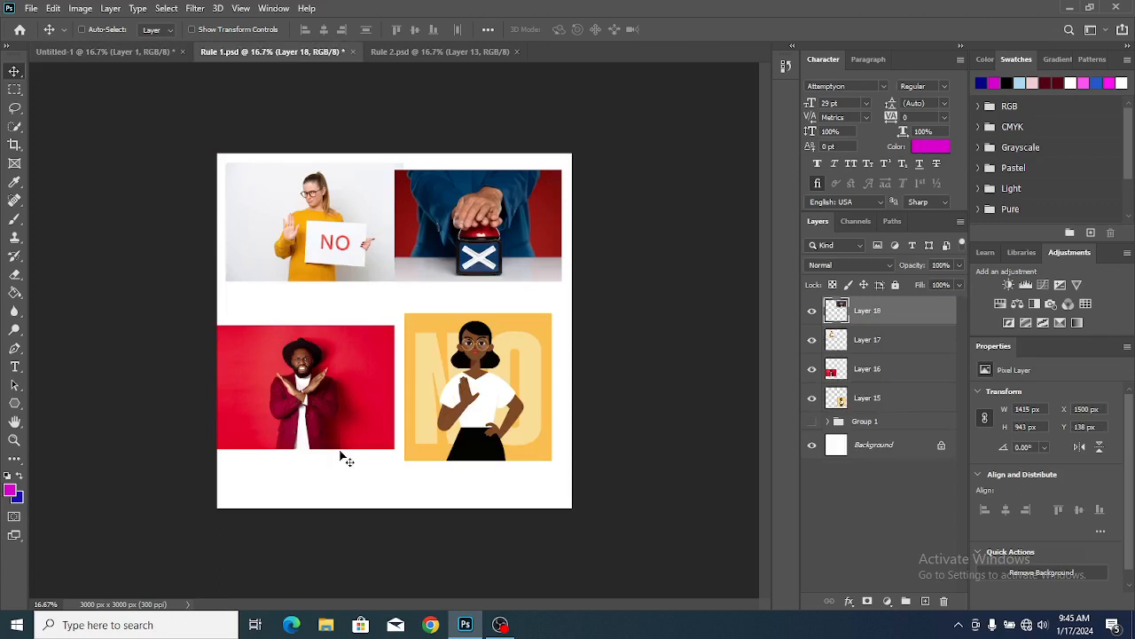
{"action": "left_click", "coordinate": [315, 407]}
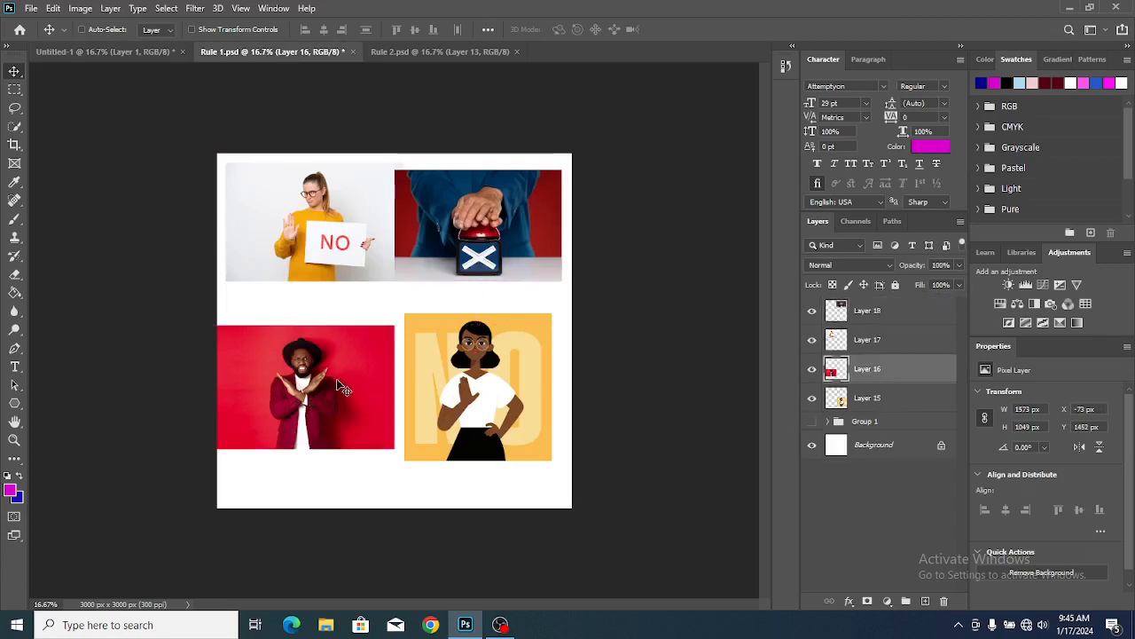
{"action": "left_click_drag", "start_coordinate": [324, 397], "coordinate": [382, 335]}
{"action": "key", "text": "ctrl+t"}
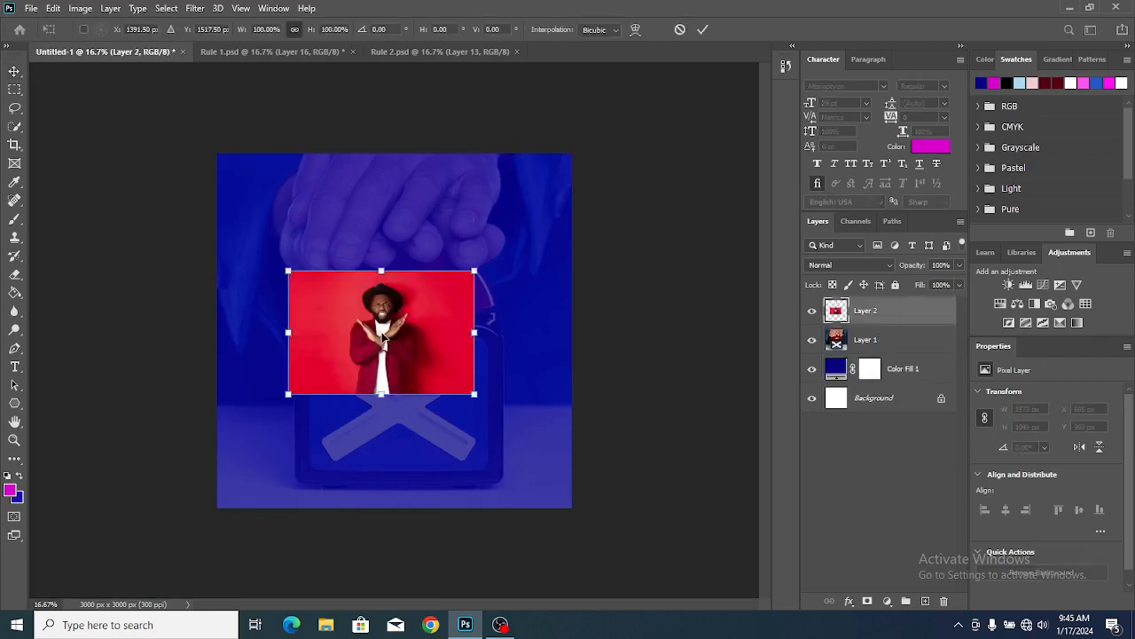
{"action": "left_click_drag", "start_coordinate": [379, 394], "coordinate": [380, 464]}
{"action": "left_click_drag", "start_coordinate": [406, 309], "coordinate": [418, 299]}
{"action": "key", "text": "Return"}
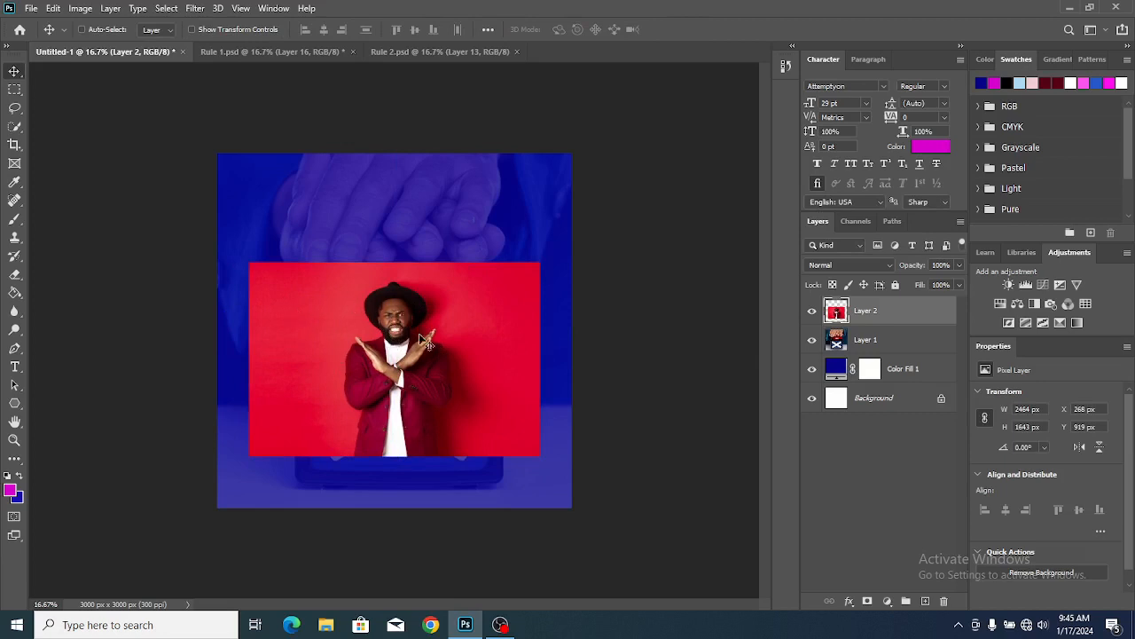
Step: Select the man in the red photo with the Object Selection Tool, and undo a trial copy of him to a new layer
{"action": "left_click", "coordinate": [18, 127]}
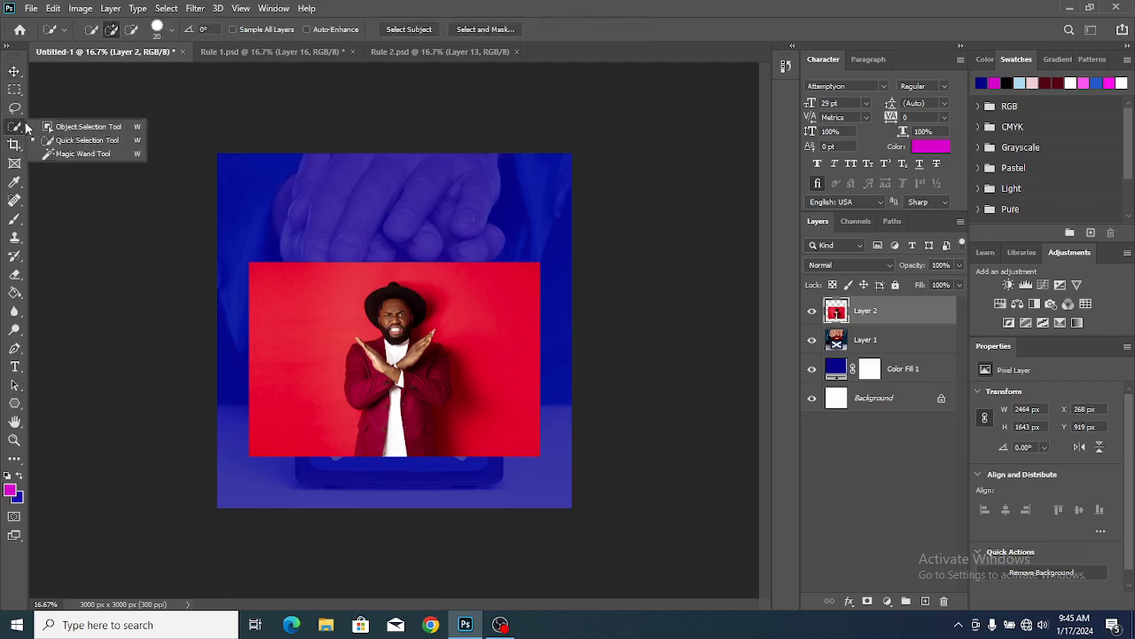
{"action": "left_click", "coordinate": [55, 134]}
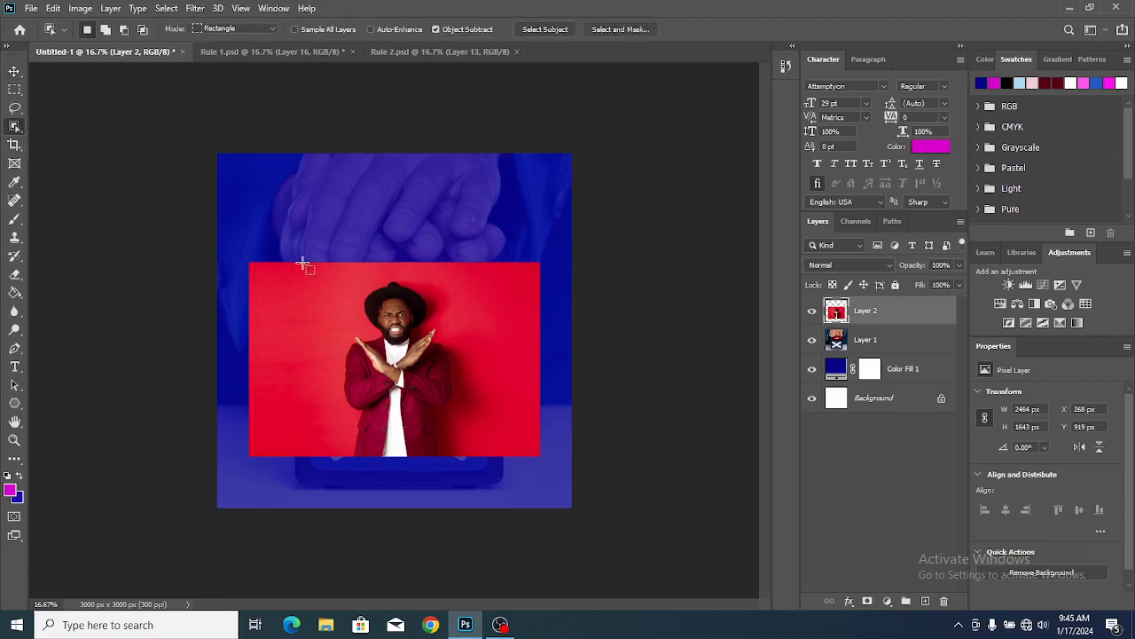
{"action": "mouse_move", "coordinate": [318, 262]}
{"action": "left_mouse_down"}
{"action": "mouse_move", "coordinate": [423, 289]}
{"action": "mouse_move", "coordinate": [476, 473]}
{"action": "left_mouse_up"}
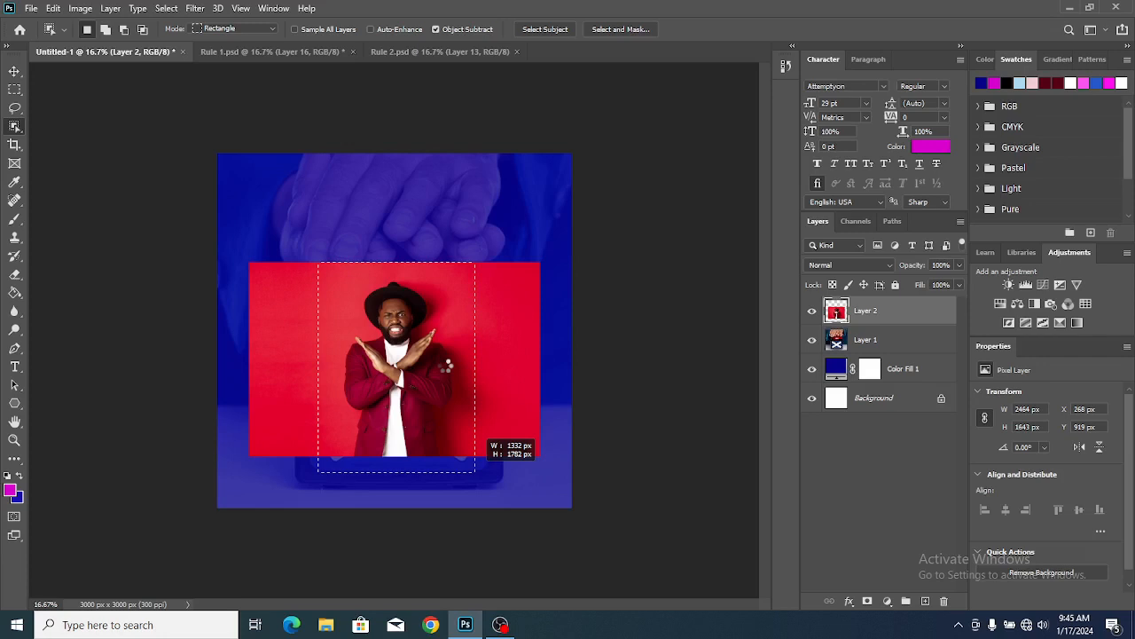
{"action": "key", "text": "v"}
{"action": "key", "text": "ctrl+j"}
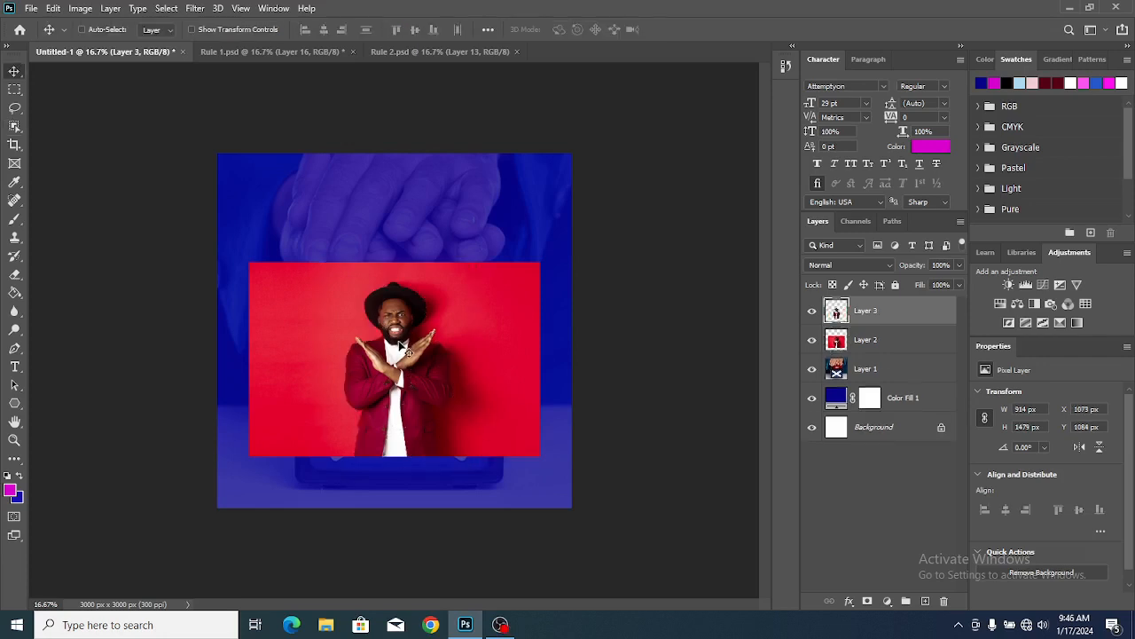
{"action": "key", "text": "ctrl+z"}
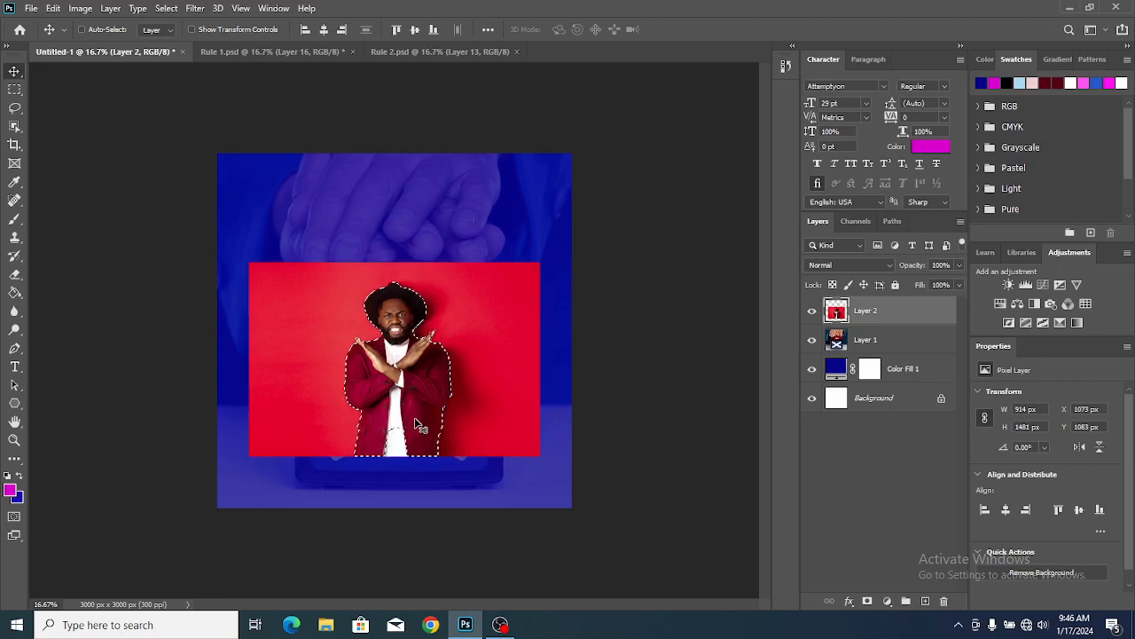
Step: Refine the selection of the man with the Quick Selection Tool, correcting the shirt hem and the jacket's lower edge
{"action": "key", "text": "ctrl"}
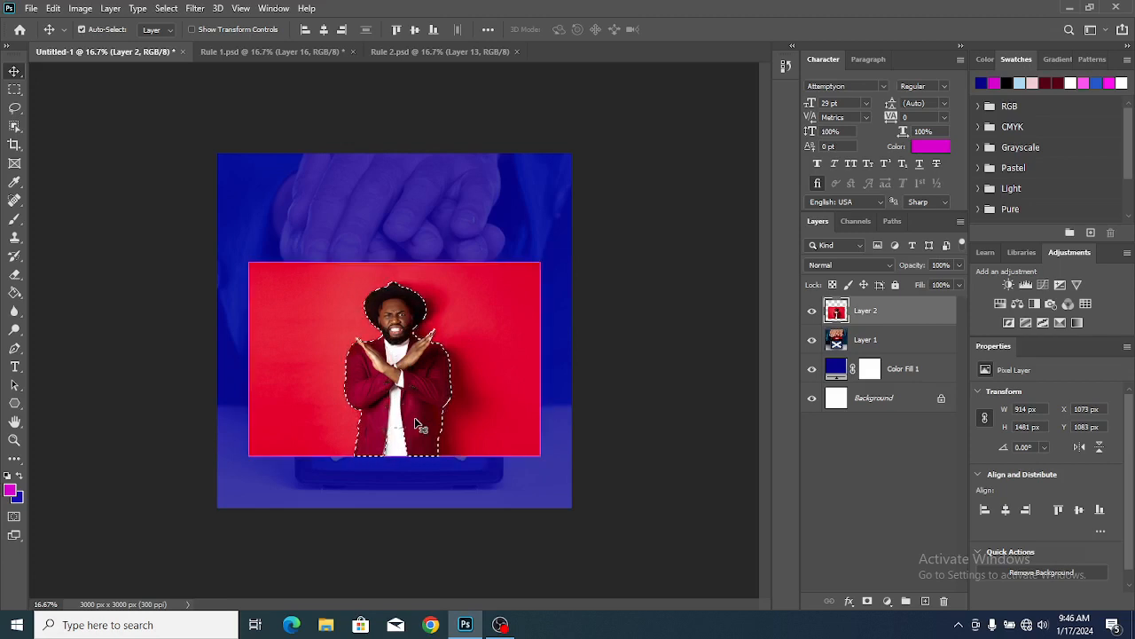
{"action": "key", "text": "ctrl+plus"}
{"action": "key", "text": "ctrl+plus"}
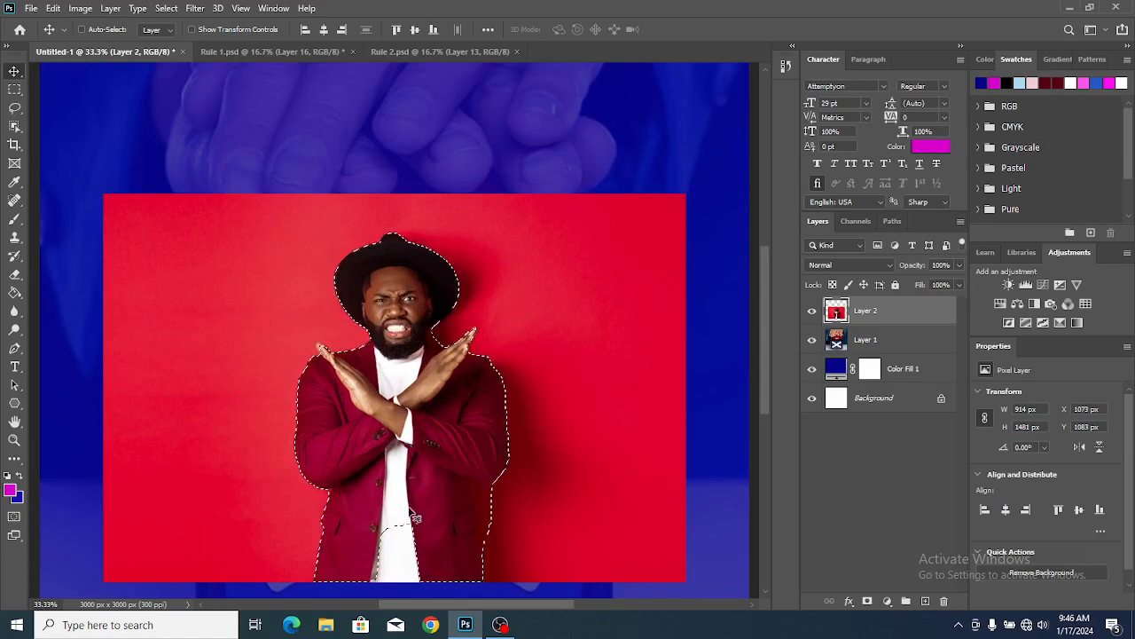
{"action": "right_click", "coordinate": [8, 131]}
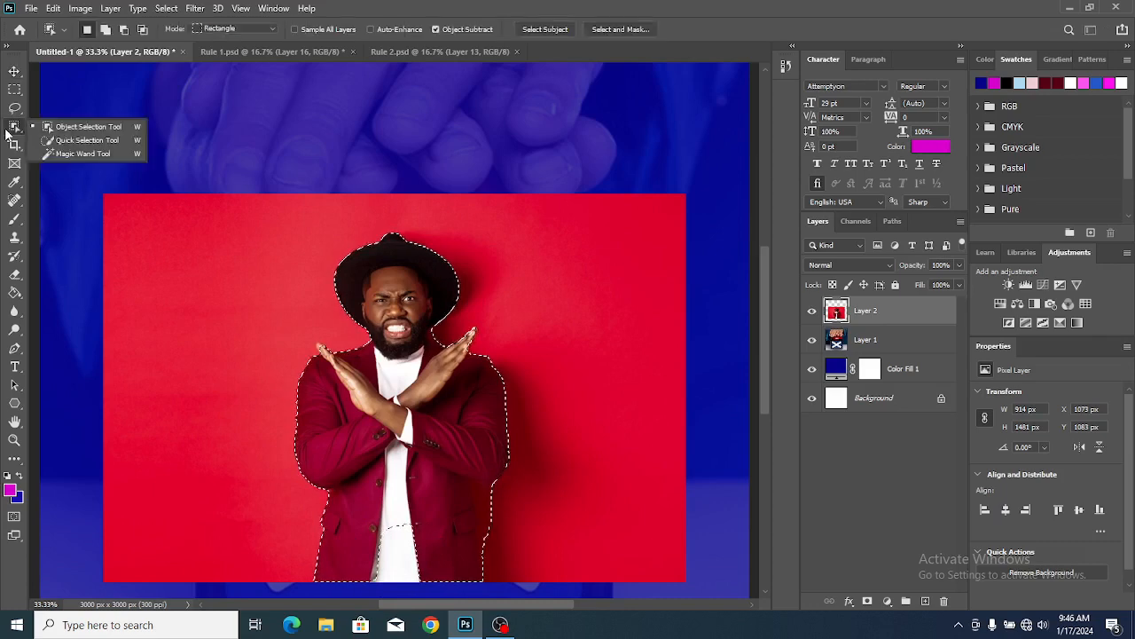
{"action": "left_click", "coordinate": [49, 142]}
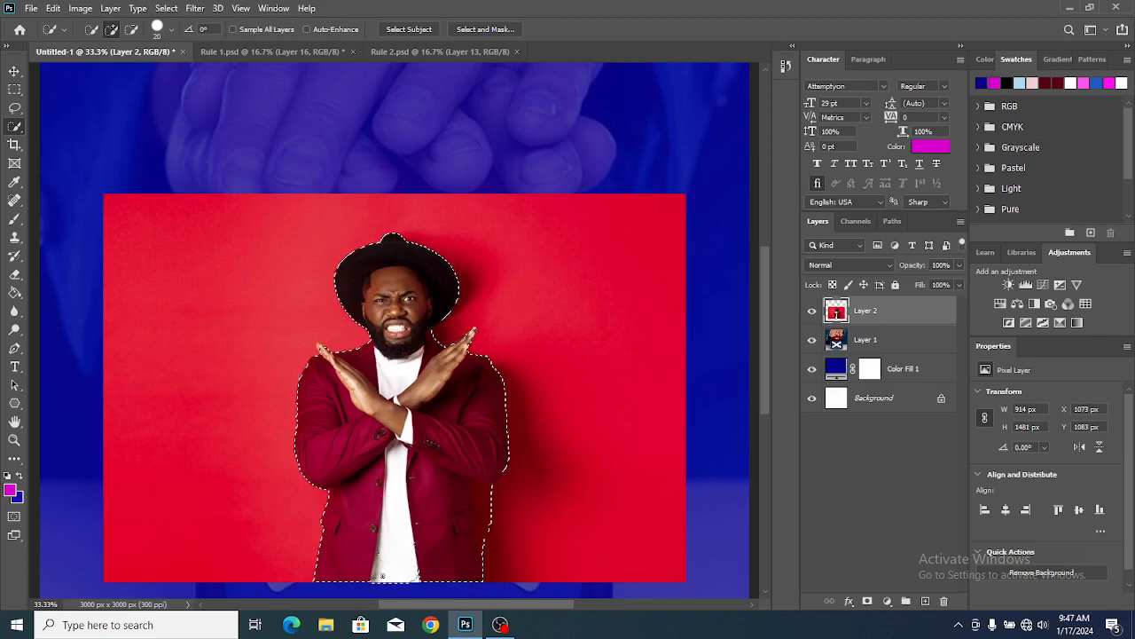
{"action": "left_click", "coordinate": [423, 578]}
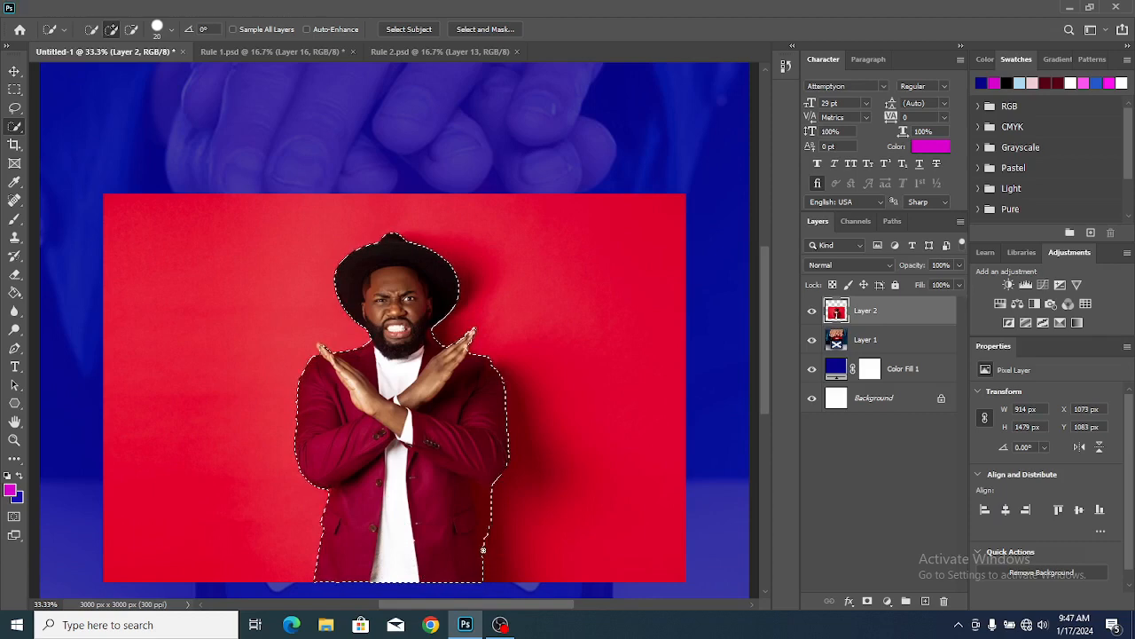
{"action": "key", "text": "alt"}
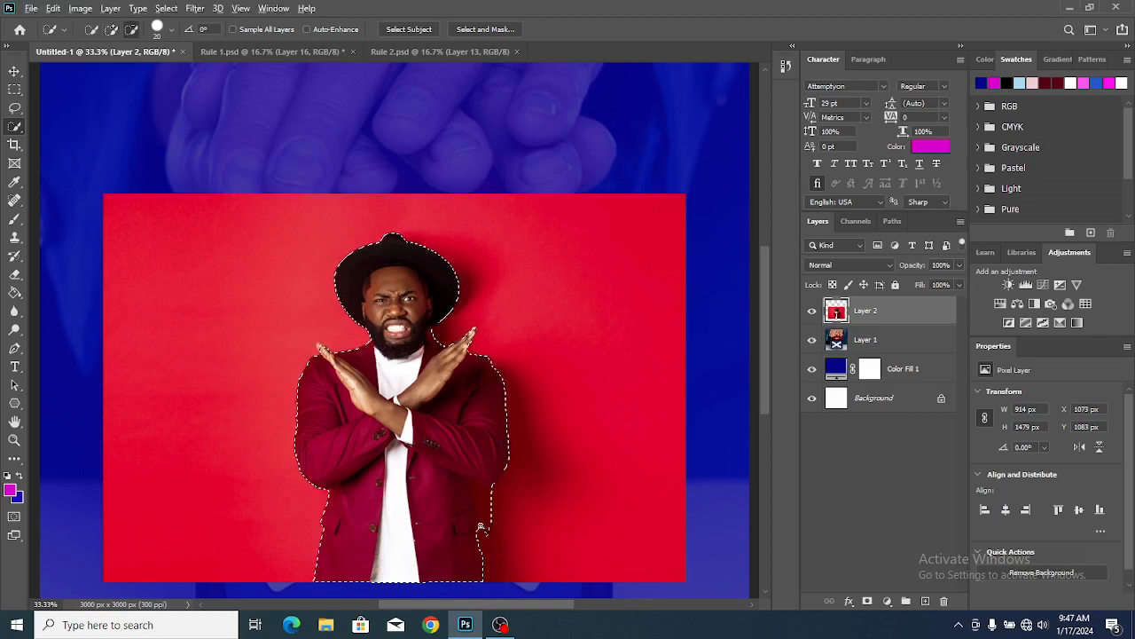
{"action": "left_click", "coordinate": [489, 520]}
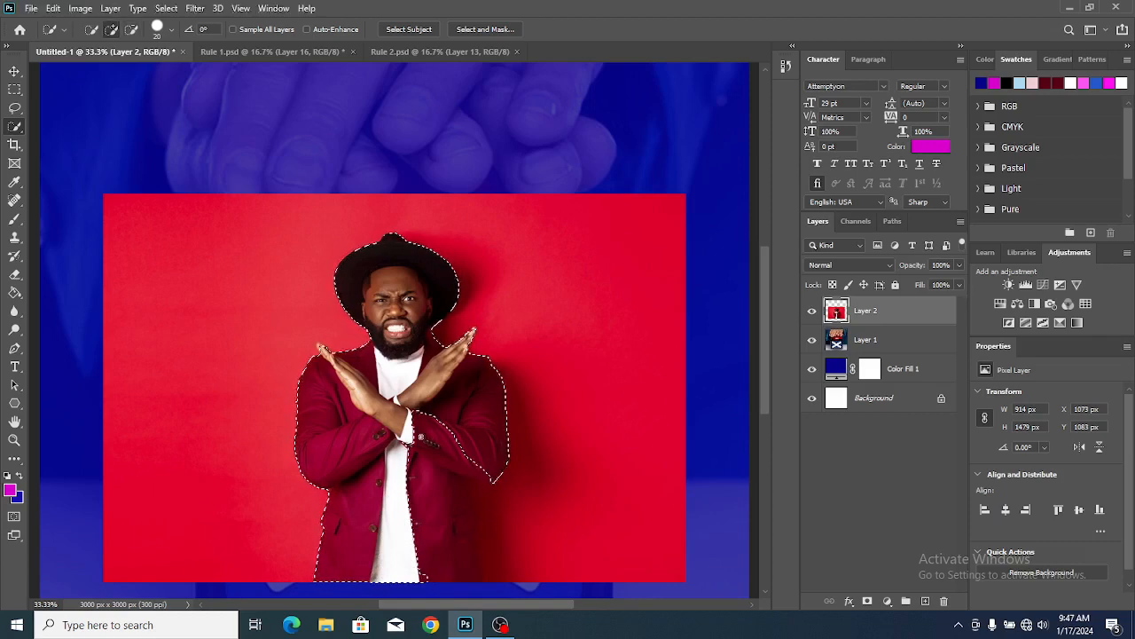
{"action": "left_click_drag", "start_coordinate": [424, 446], "coordinate": [444, 541]}
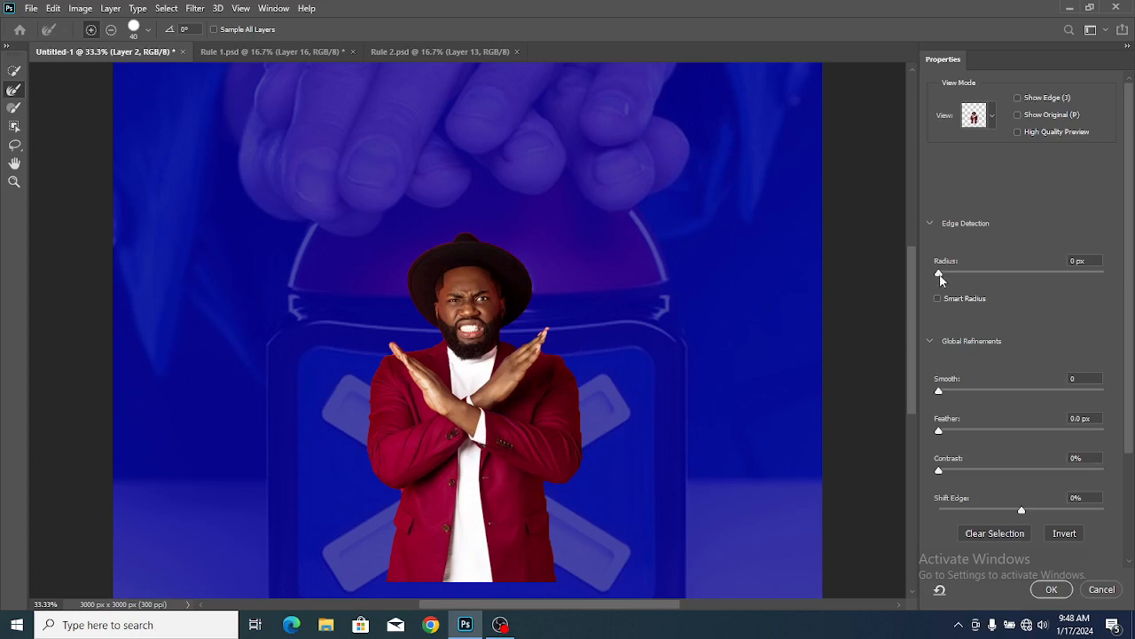
Step: Refine the man's mask edge with a 2 px radius and smoothing of 9, and output the cut-out to a new layer
{"action": "left_click_drag", "start_coordinate": [939, 275], "coordinate": [956, 276]}
{"action": "left_click_drag", "start_coordinate": [939, 391], "coordinate": [947, 395]}
{"action": "left_click", "coordinate": [1131, 564]}
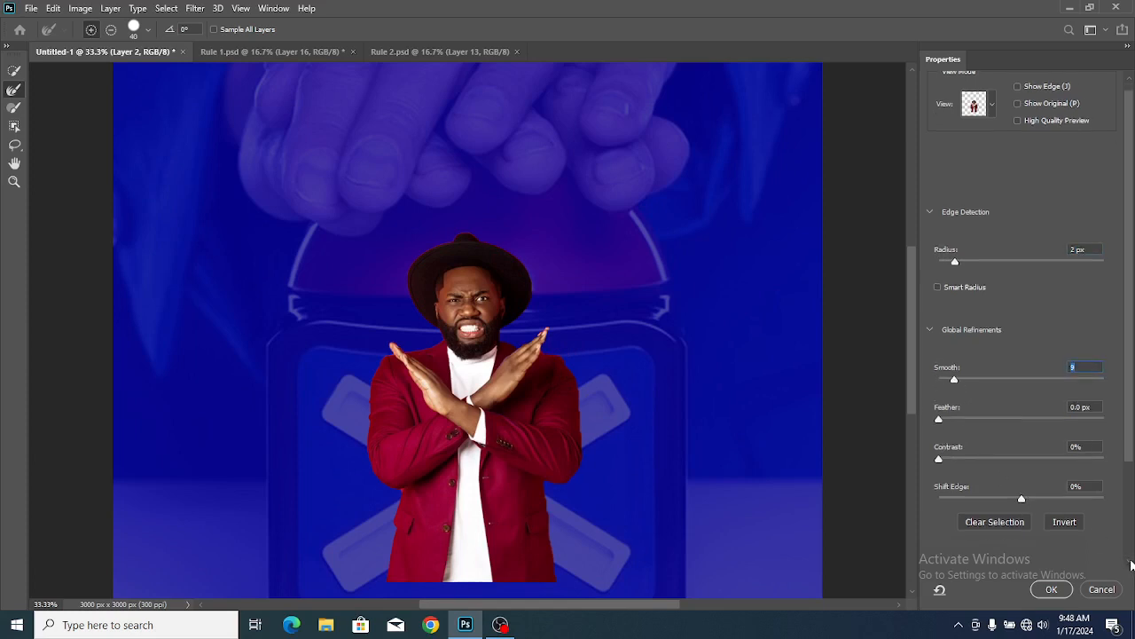
{"action": "left_click", "coordinate": [1131, 564]}
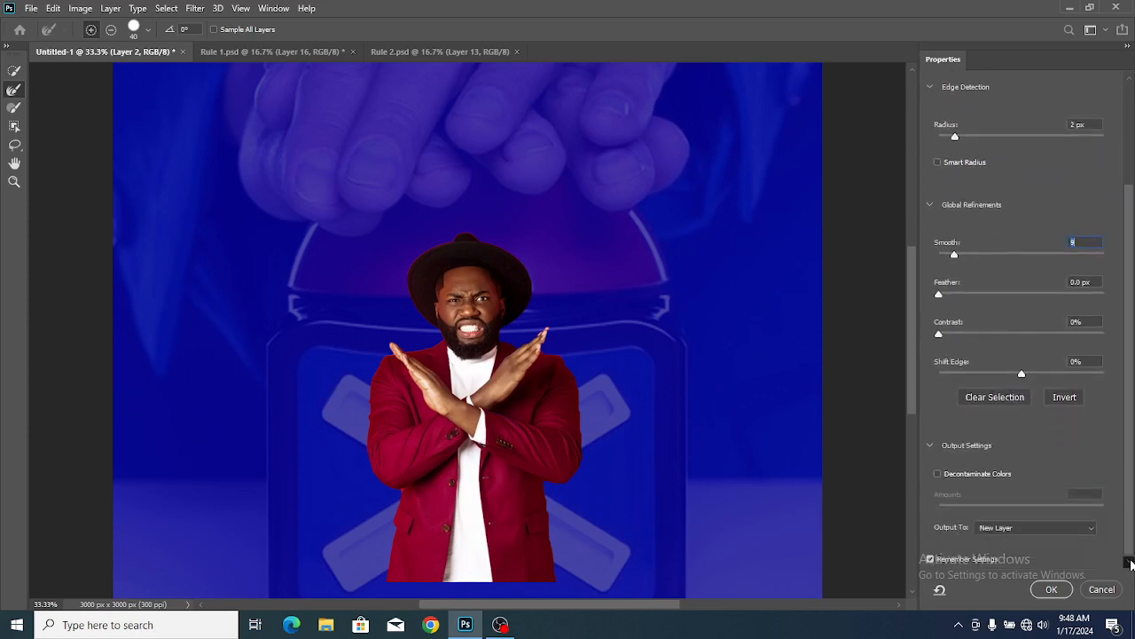
{"action": "left_click", "coordinate": [1051, 590]}
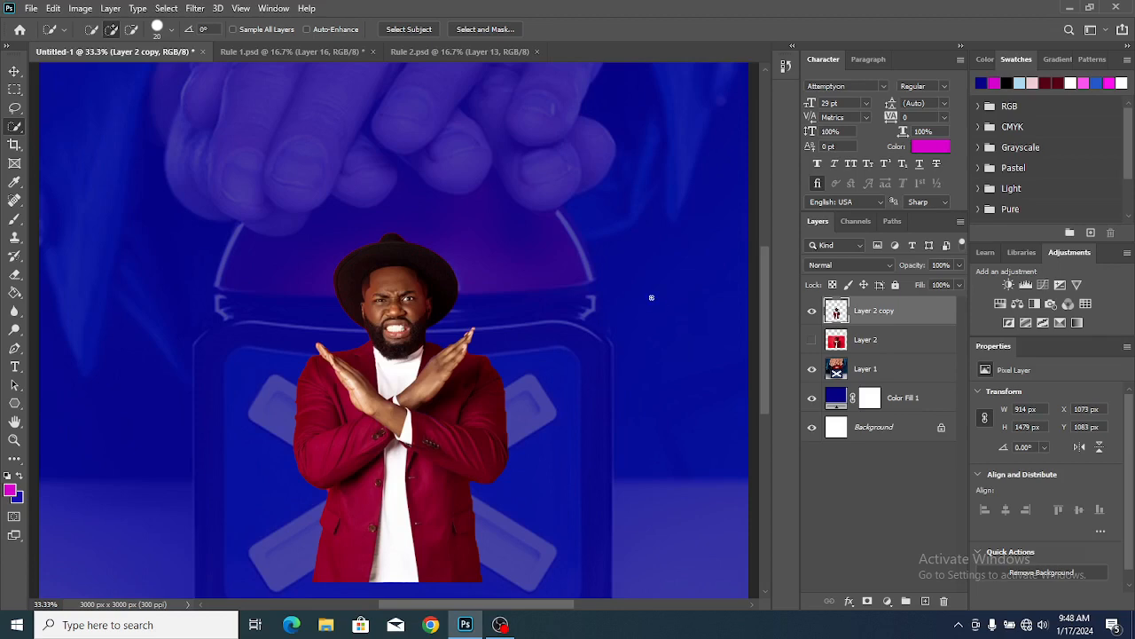
Step: Scale the cut-out man to about 162% and move him to the canvas's lower right with his jacket hem on the bottom edge
{"action": "scroll", "coordinate": [656, 304], "scroll_direction": "down", "scroll_amount": 1}
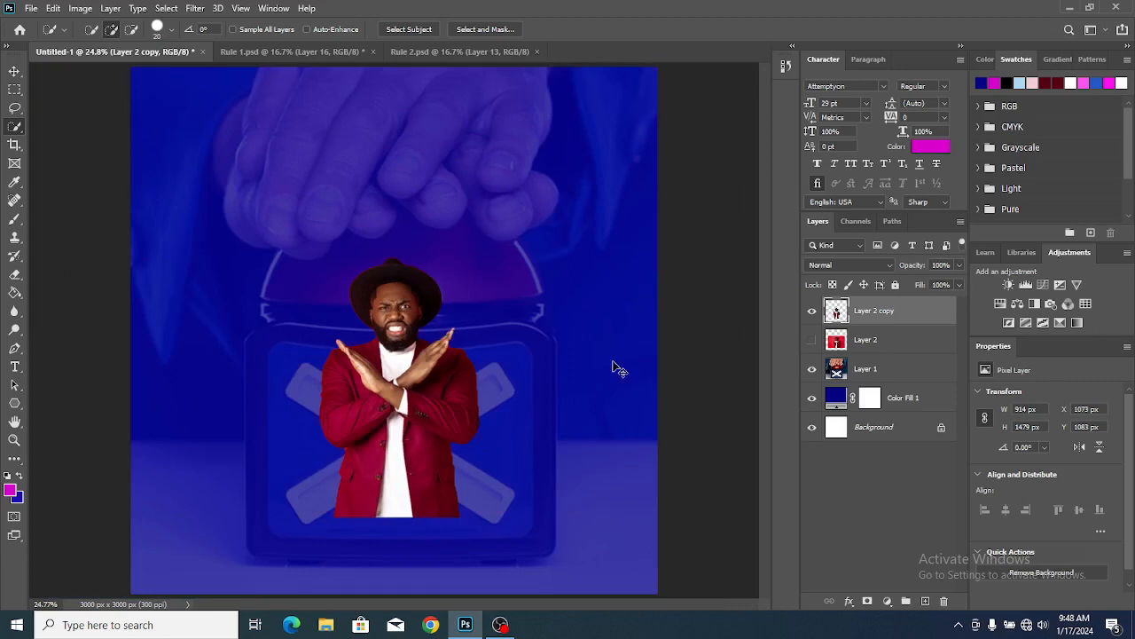
{"action": "scroll", "coordinate": [613, 362], "scroll_direction": "down", "scroll_amount": 1}
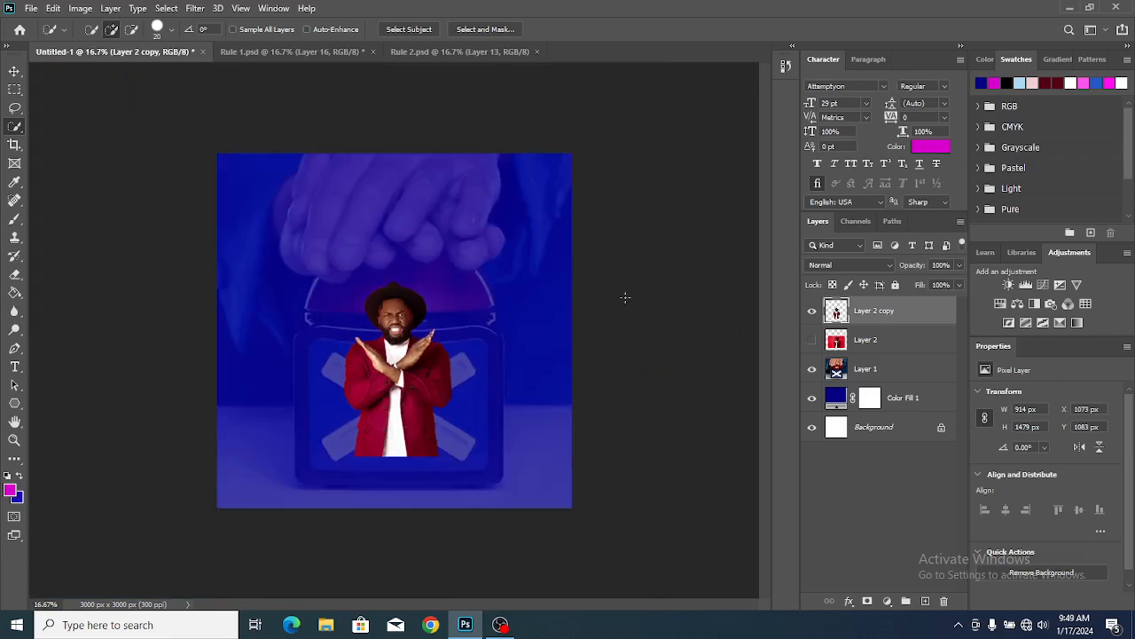
{"action": "key", "text": "v"}
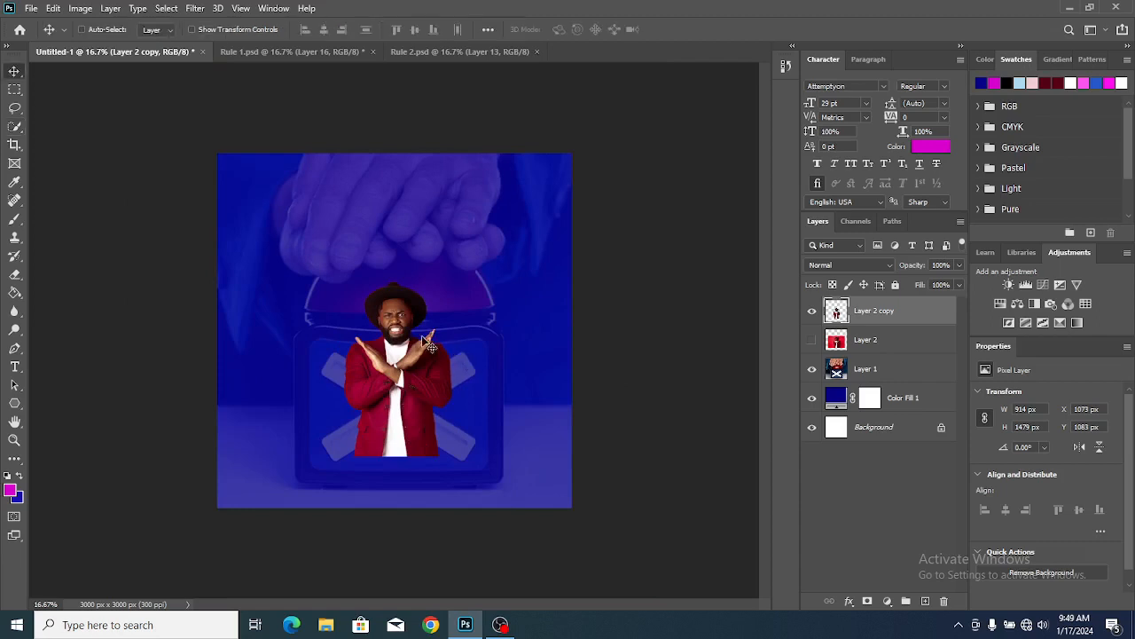
{"action": "key", "text": "ctrl+t"}
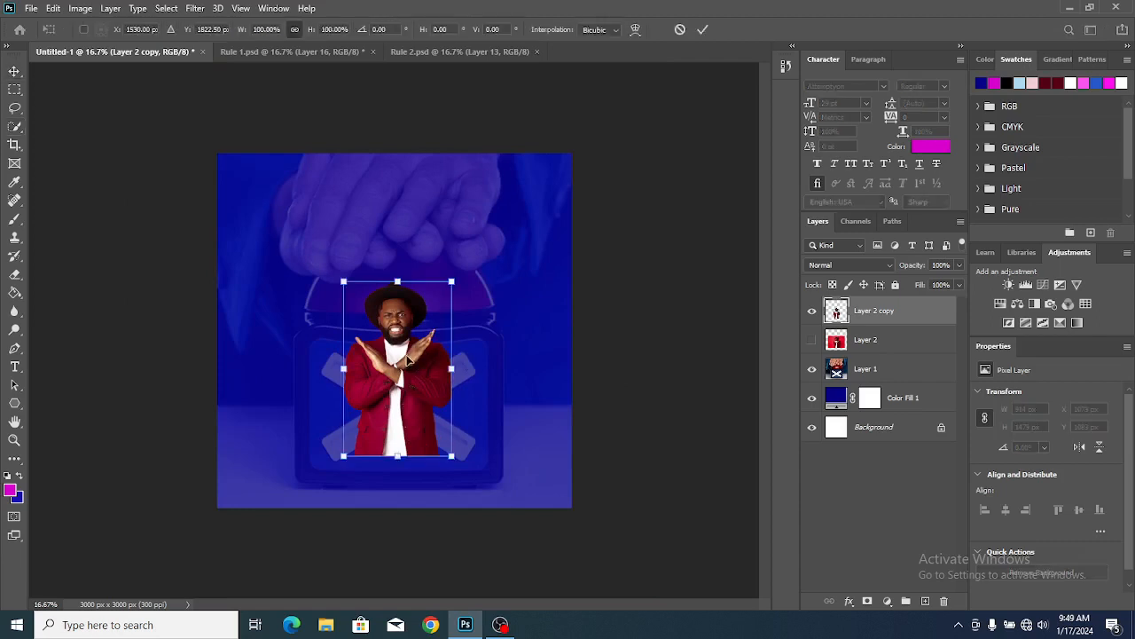
{"action": "left_click_drag", "start_coordinate": [454, 371], "coordinate": [520, 377]}
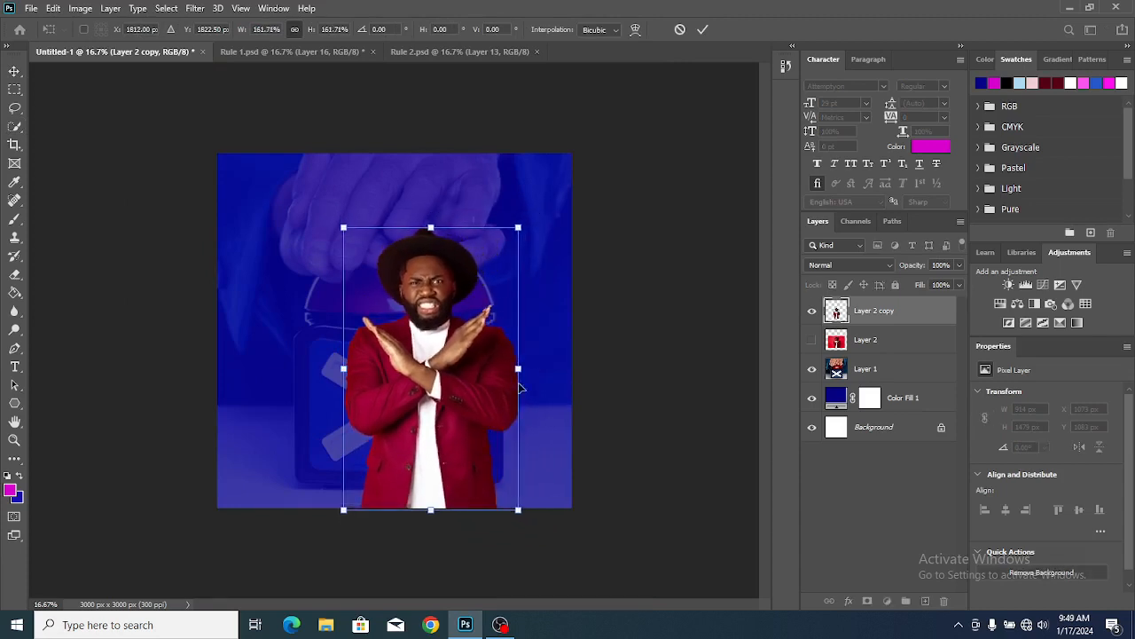
{"action": "left_click_drag", "start_coordinate": [449, 376], "coordinate": [517, 375]}
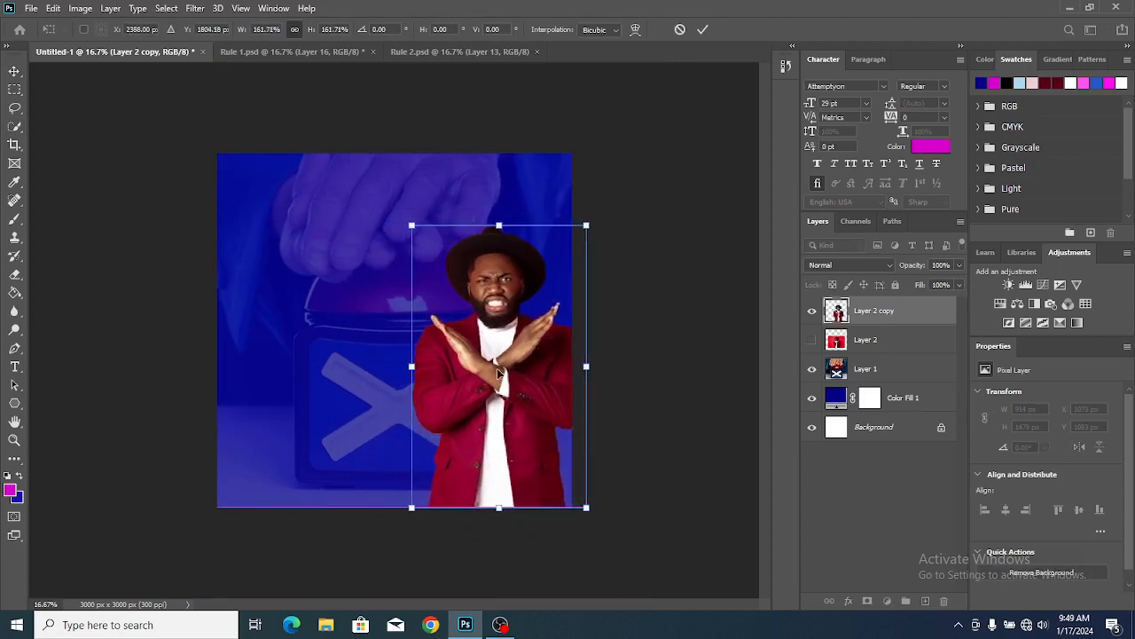
Step: Shift the buzzer photo on Layer 1 left to about X -1941 px so its white cross clears the man
{"action": "left_click", "coordinate": [869, 368]}
{"action": "left_click", "coordinate": [870, 367]}
{"action": "mouse_move", "coordinate": [342, 358]}
{"action": "left_mouse_down"}
{"action": "mouse_move", "coordinate": [325, 330]}
{"action": "mouse_move", "coordinate": [323, 362]}
{"action": "left_mouse_up"}
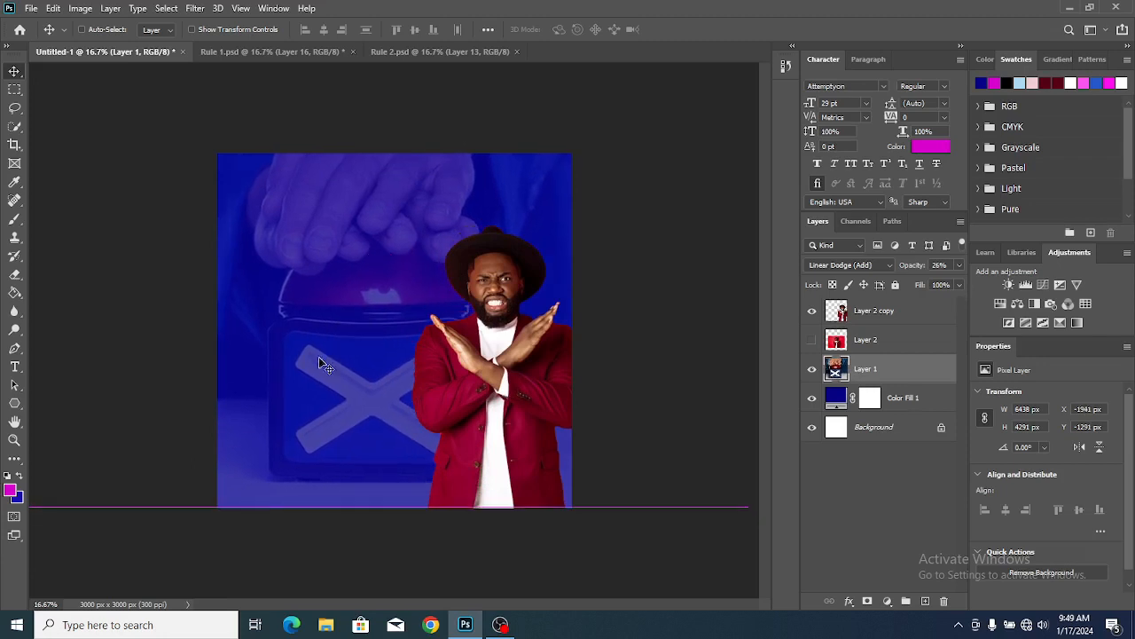
Step: Enlarge the cut-out man to about 1574 × 2547 px and shift him down and left to about X 1500, Y 855 px
{"action": "left_click", "coordinate": [510, 406], "text": "ctrl"}
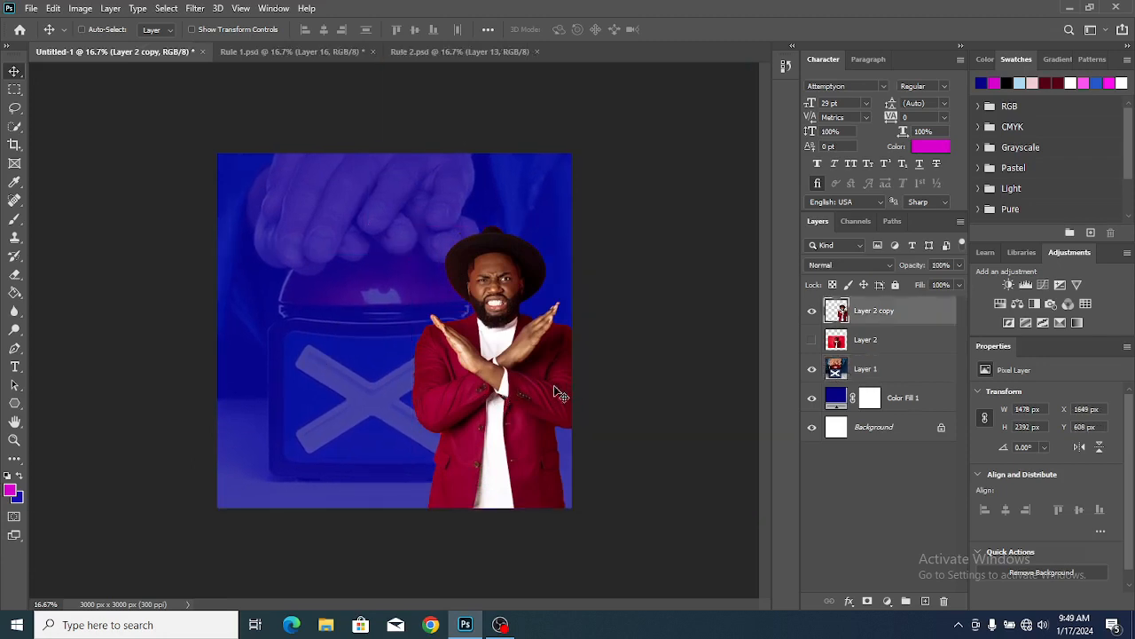
{"action": "key", "text": "ctrl+t"}
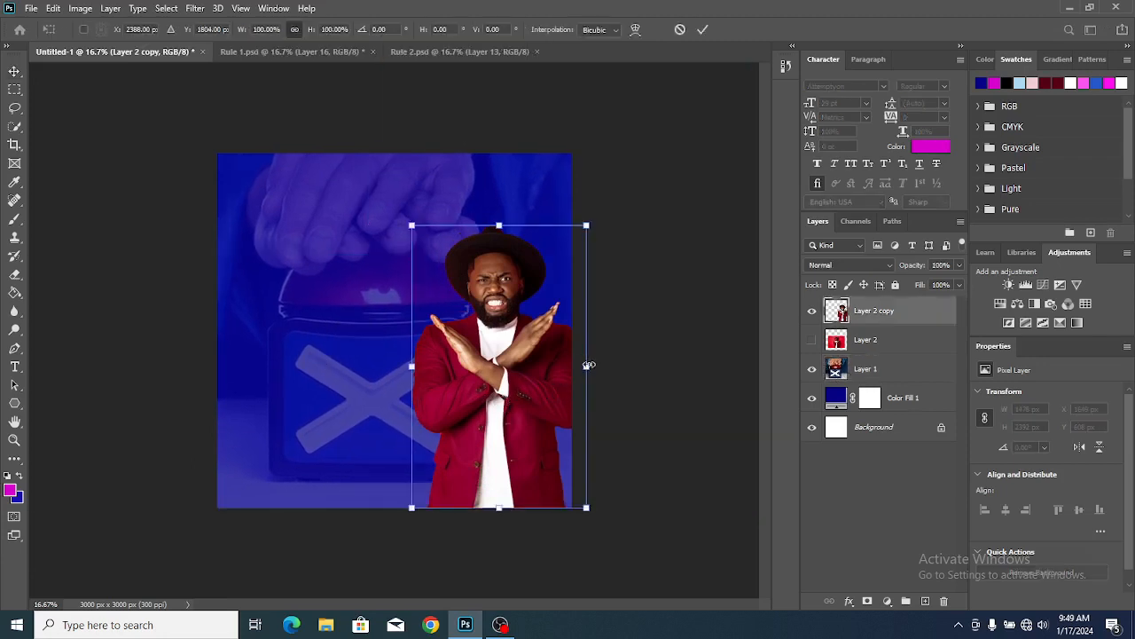
{"action": "left_click_drag", "start_coordinate": [587, 365], "coordinate": [595, 366]}
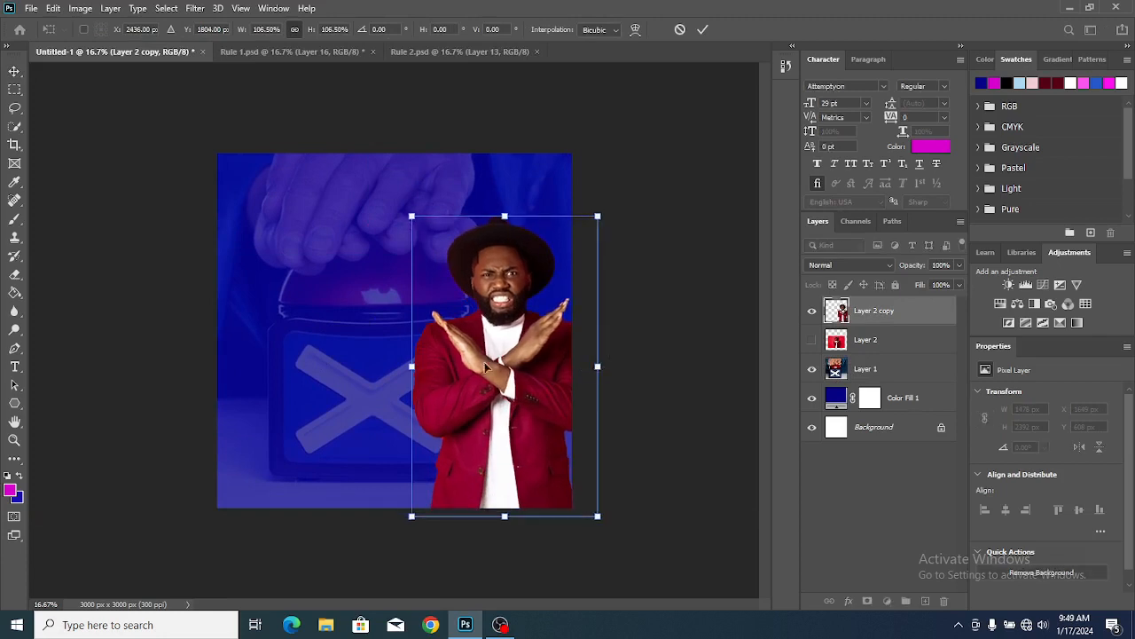
{"action": "left_click_drag", "start_coordinate": [488, 364], "coordinate": [510, 388]}
{"action": "key", "text": "Return"}
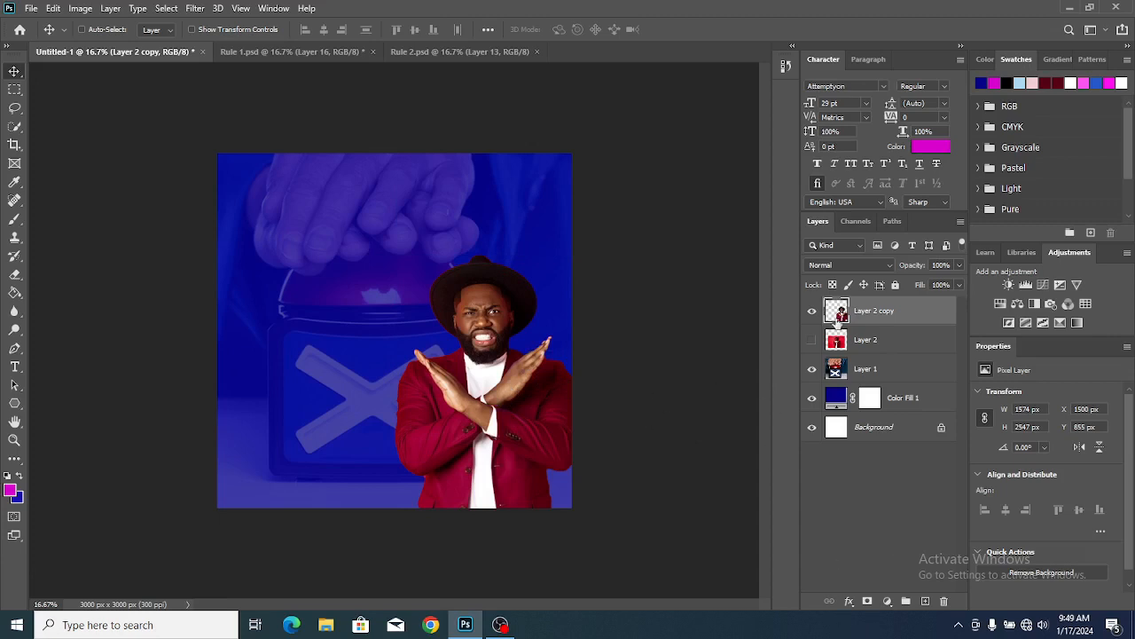
Step: Start a Match Color adjustment on the cut-out man with Untitled-1 as source and Layer 1 as the source layer
{"action": "left_click", "coordinate": [81, 8]}
{"action": "mouse_move", "coordinate": [109, 45]}
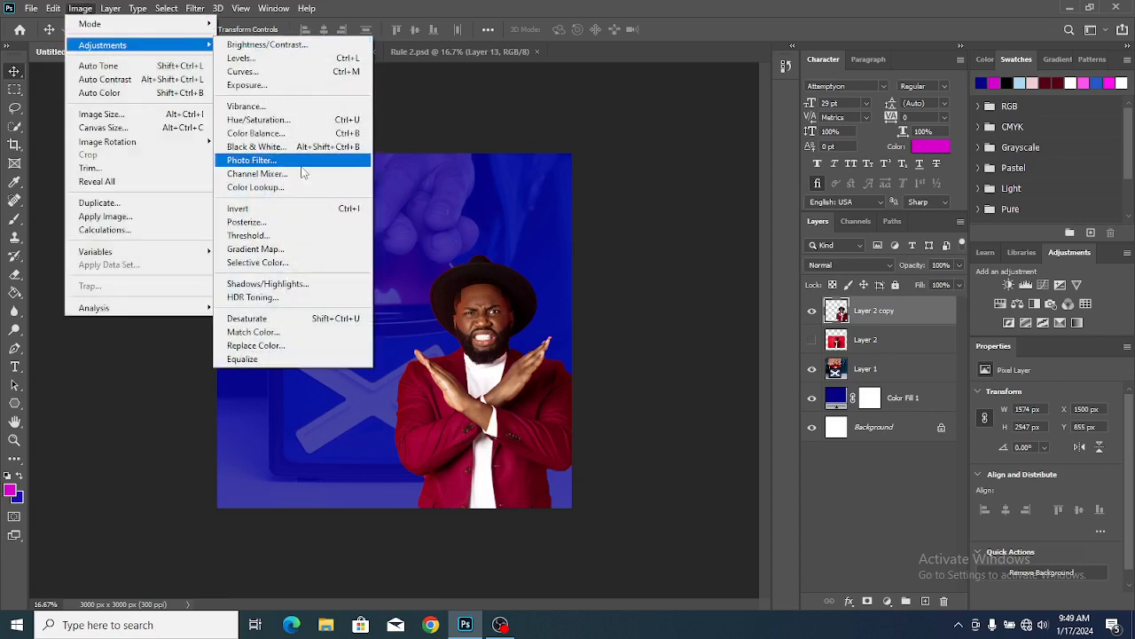
{"action": "left_click", "coordinate": [312, 335]}
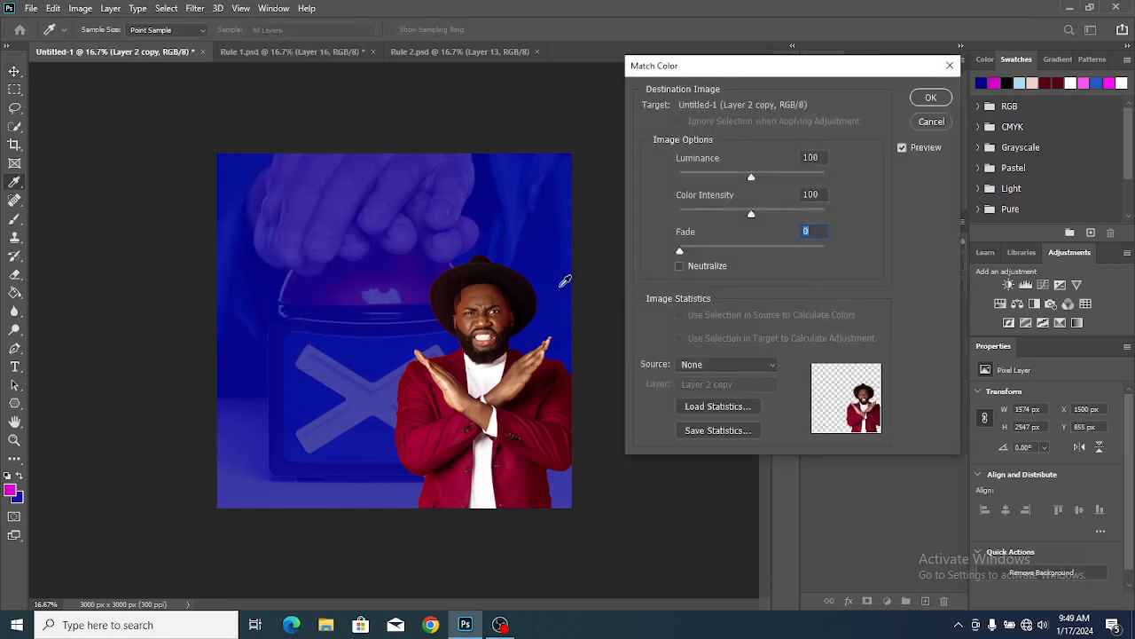
{"action": "left_click", "coordinate": [772, 364]}
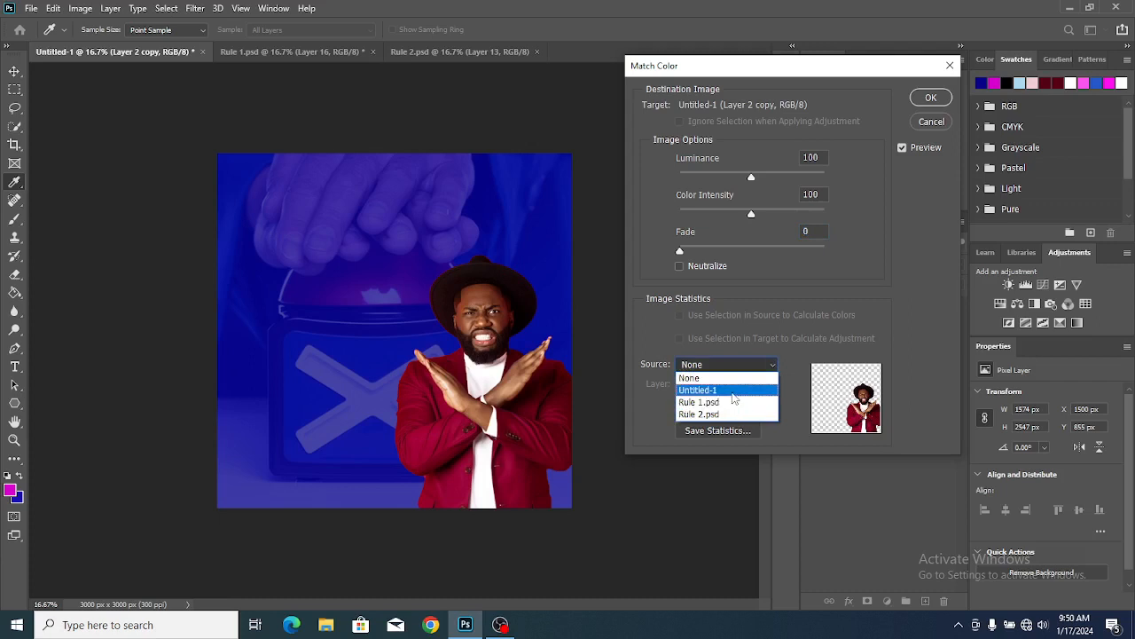
{"action": "left_click", "coordinate": [732, 395]}
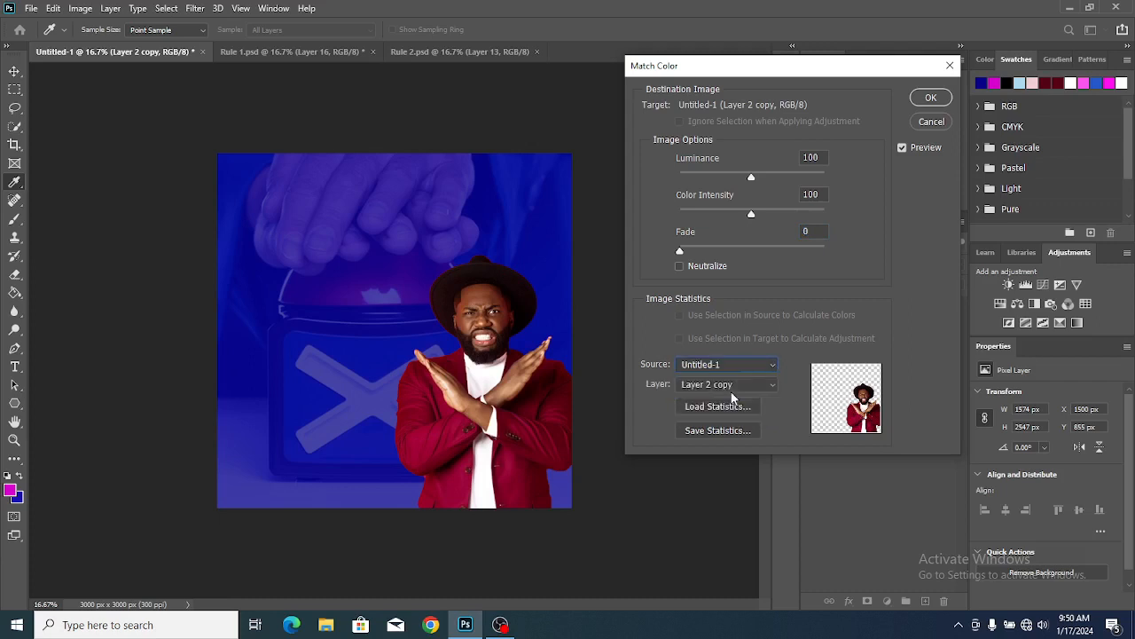
{"action": "left_click", "coordinate": [772, 384]}
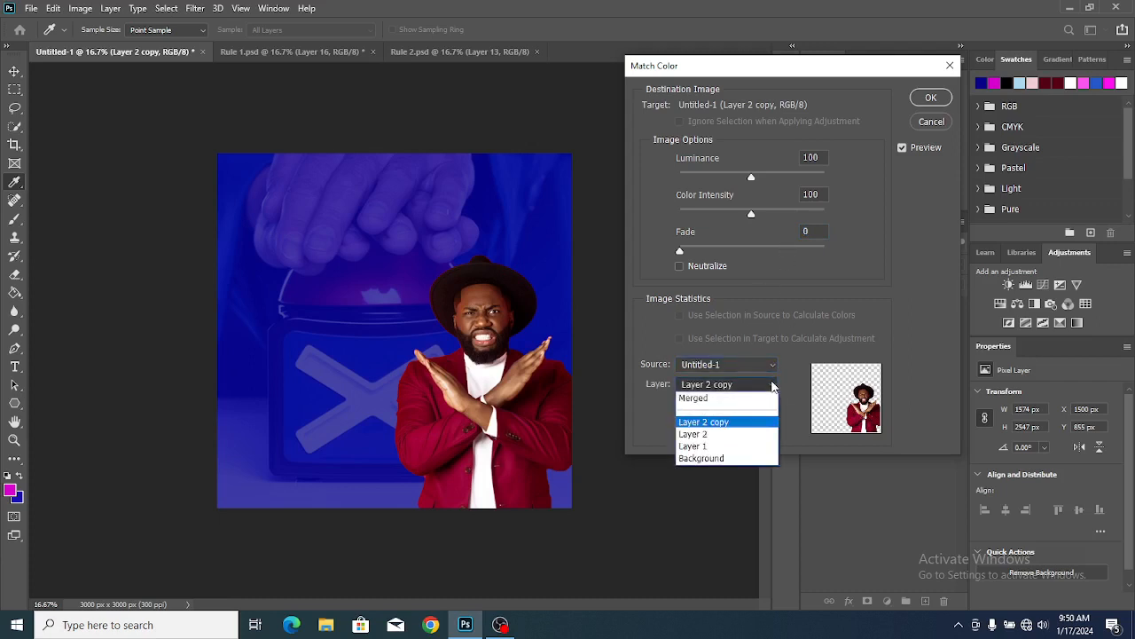
{"action": "left_click", "coordinate": [723, 446]}
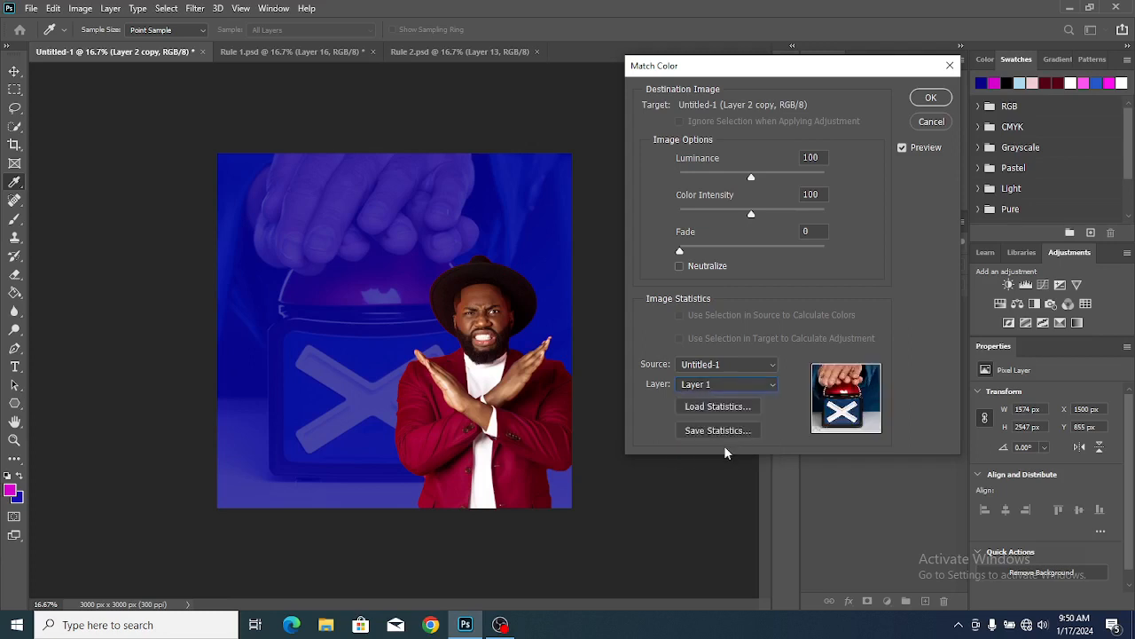
Step: Try Layer 2 and Background as the Match Color source layer, and return the choice to Layer 1
{"action": "left_click", "coordinate": [773, 384]}
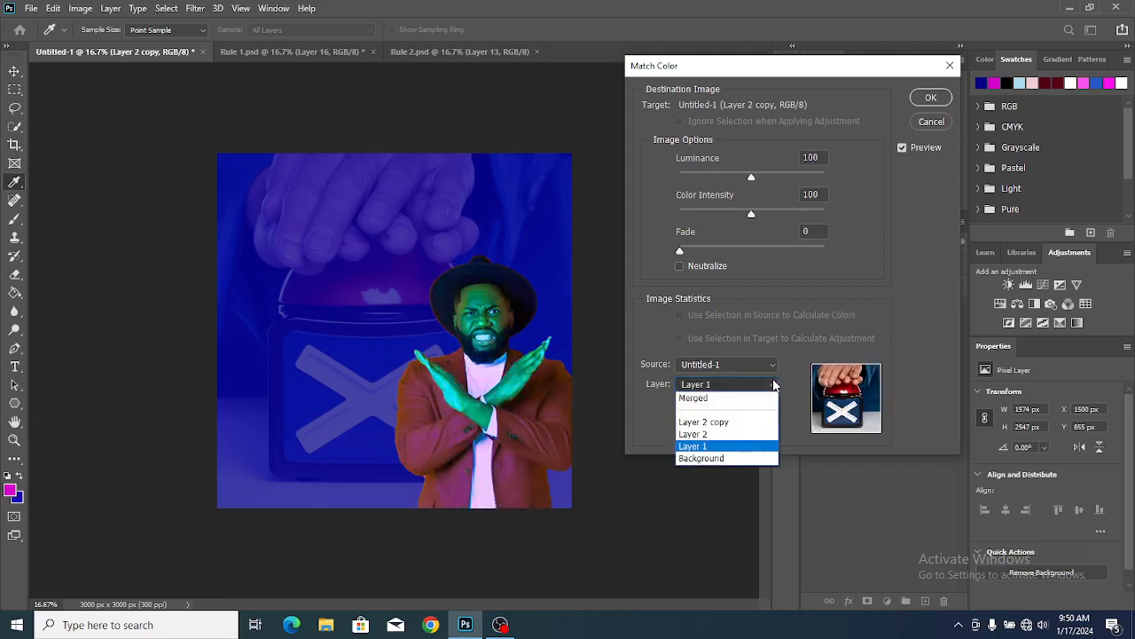
{"action": "left_click", "coordinate": [717, 434]}
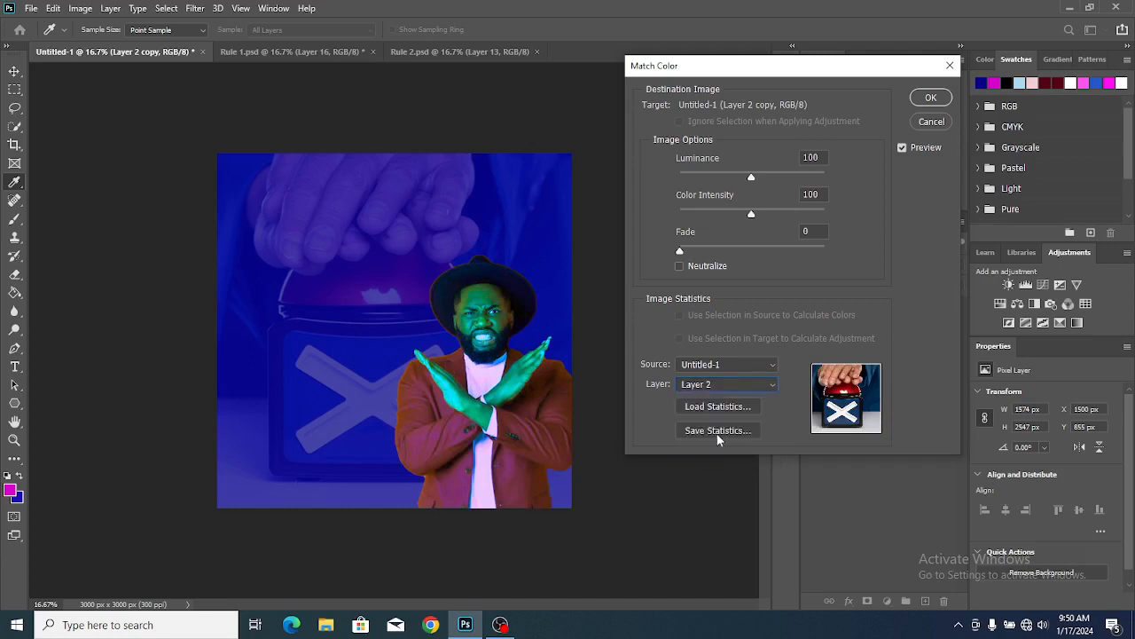
{"action": "left_click", "coordinate": [774, 387]}
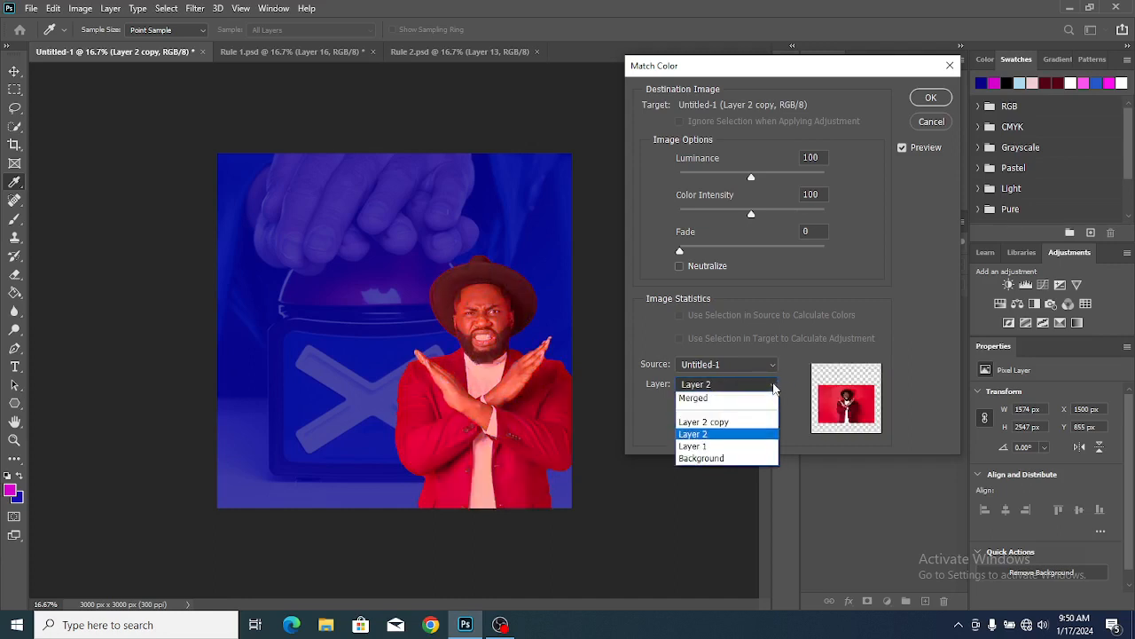
{"action": "left_click", "coordinate": [718, 444]}
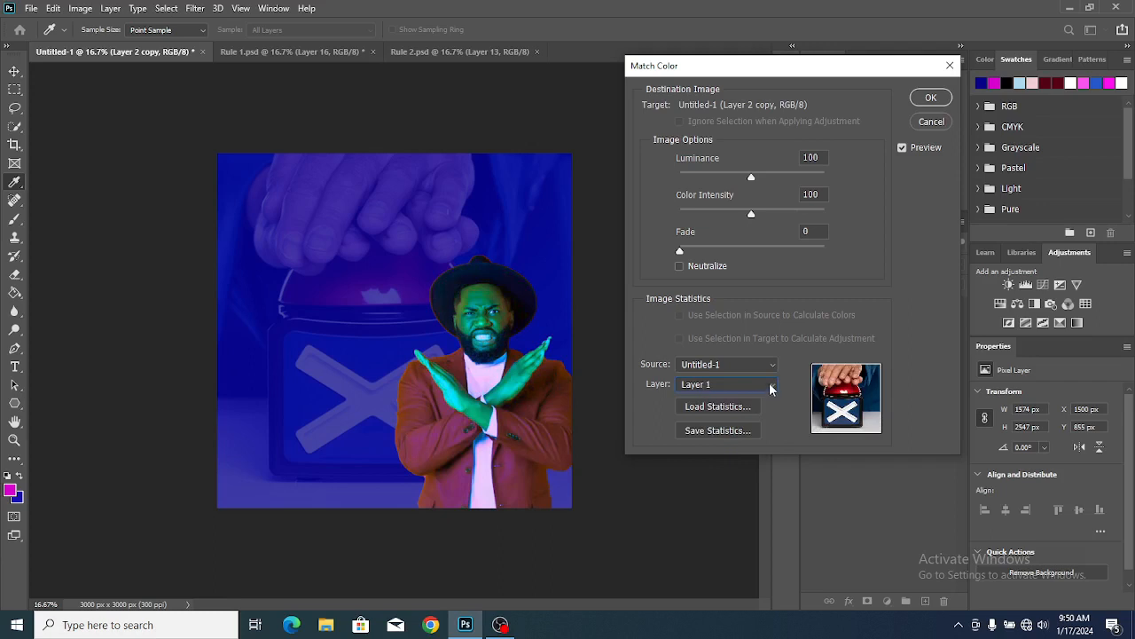
{"action": "left_click", "coordinate": [770, 387]}
{"action": "left_click", "coordinate": [732, 455]}
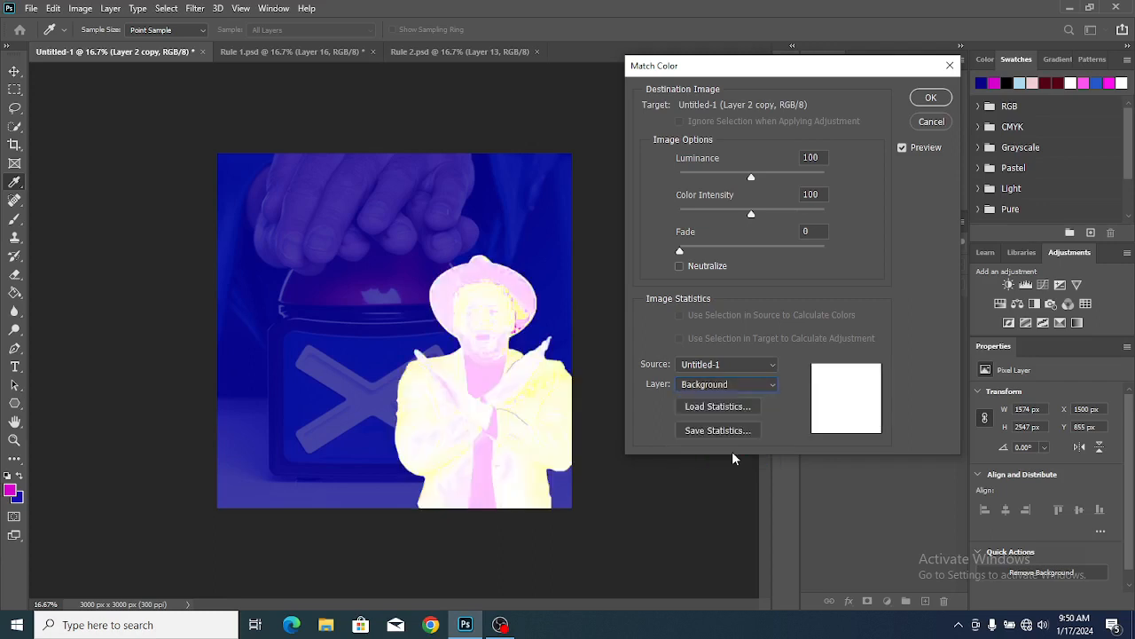
{"action": "left_click", "coordinate": [770, 388]}
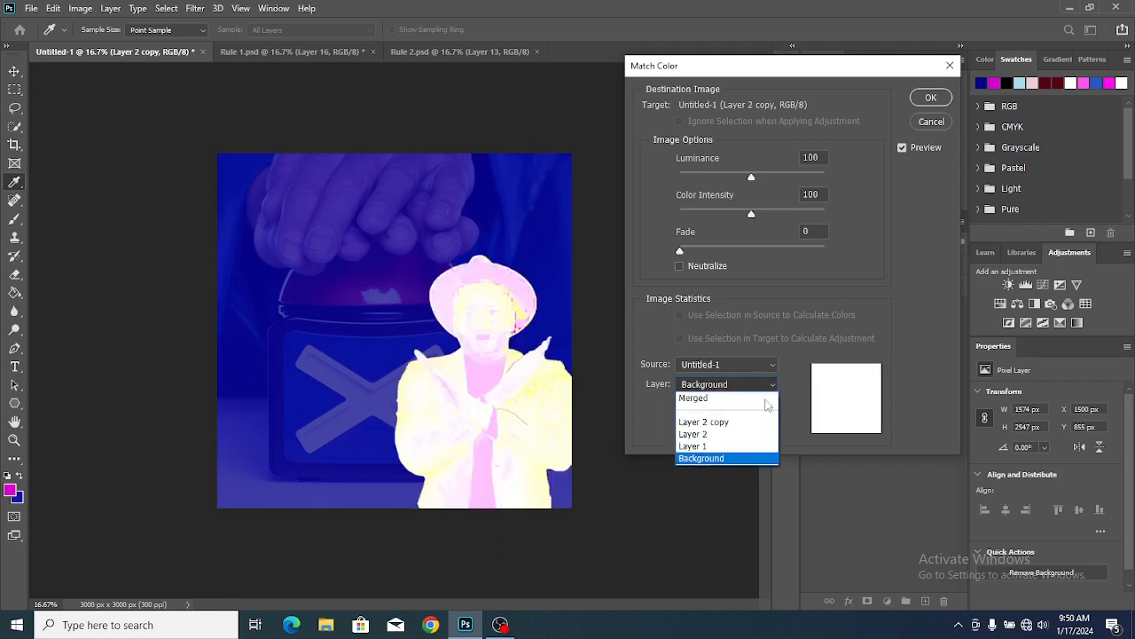
{"action": "left_click", "coordinate": [733, 446]}
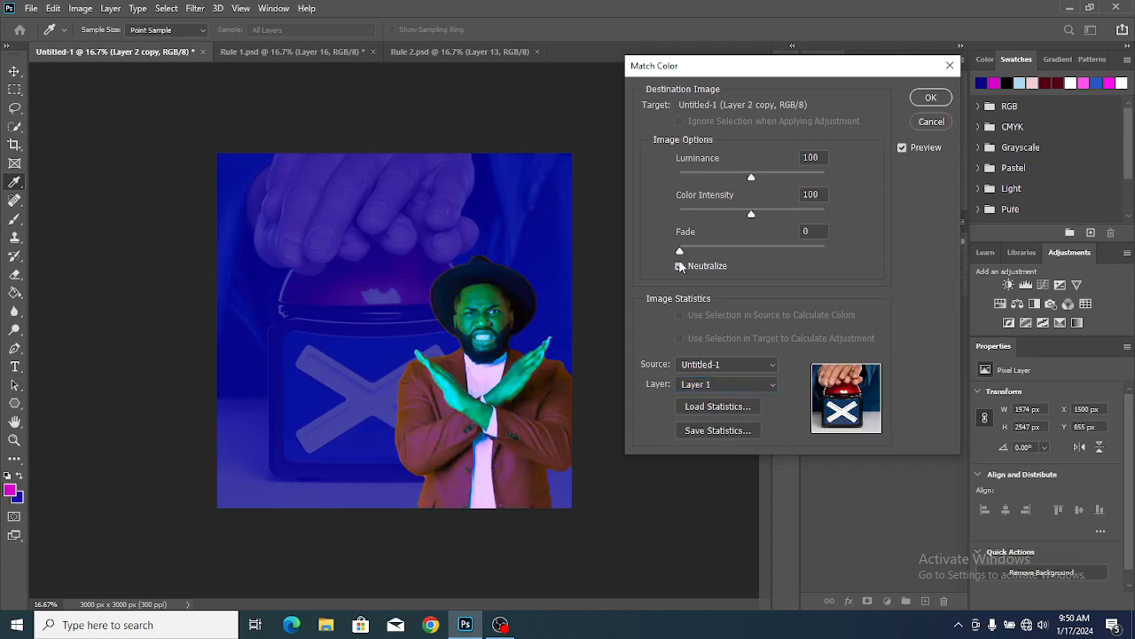
Step: Neutralize the man's Match Color adjustment, set Luminance 97, Color Intensity 107 and Fade about 42, and apply it
{"action": "left_click_drag", "start_coordinate": [680, 252], "coordinate": [749, 181]}
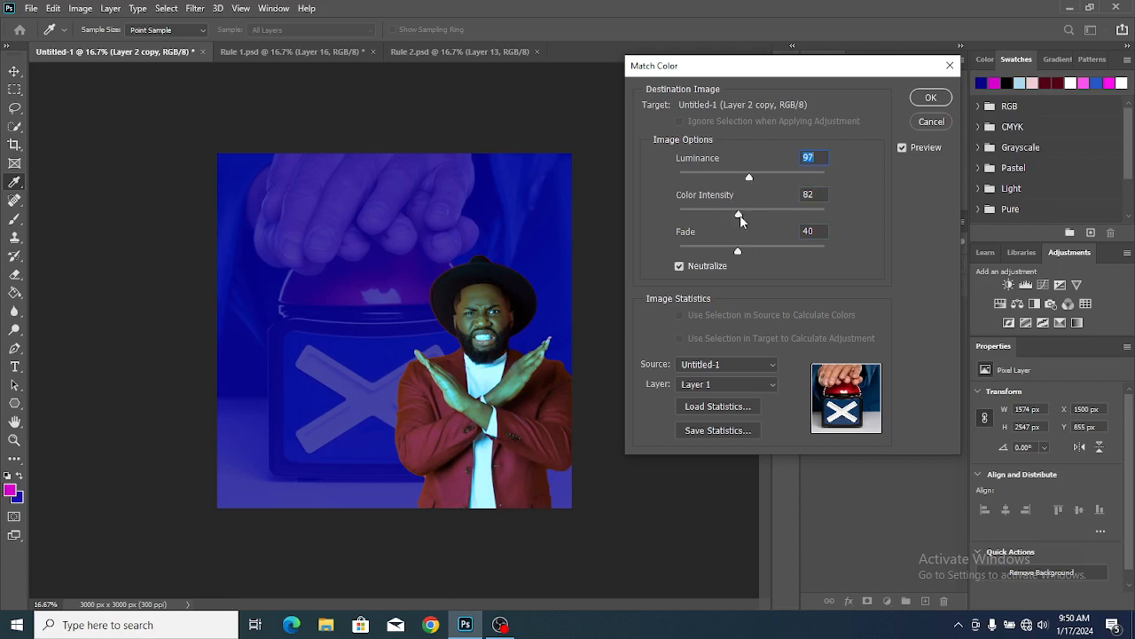
{"action": "left_click_drag", "start_coordinate": [742, 215], "coordinate": [743, 255]}
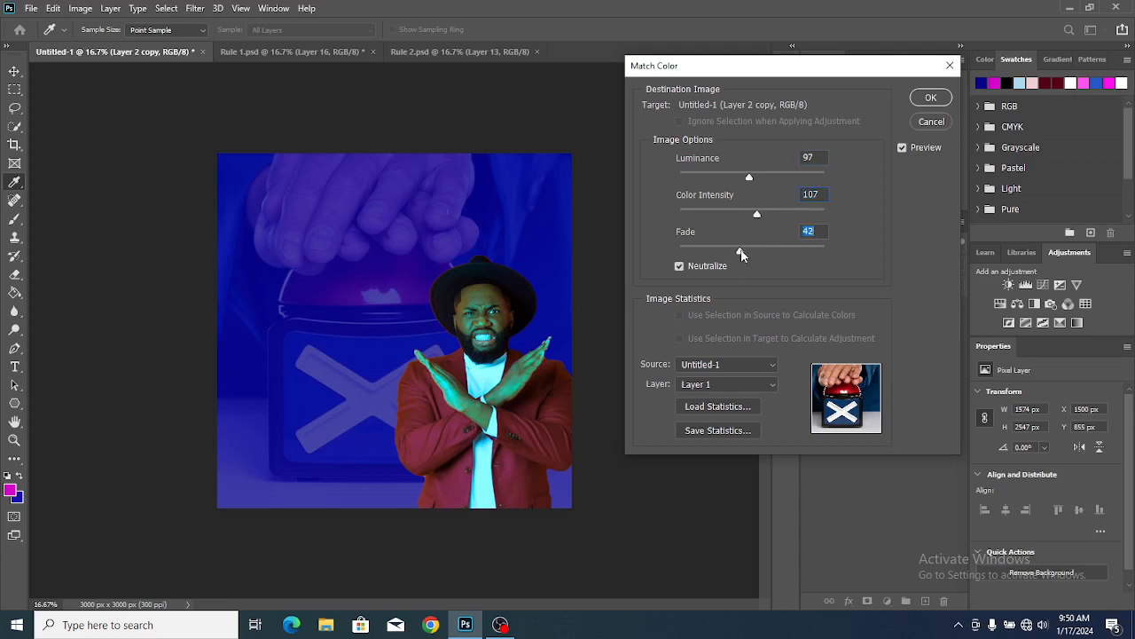
{"action": "left_click", "coordinate": [932, 99]}
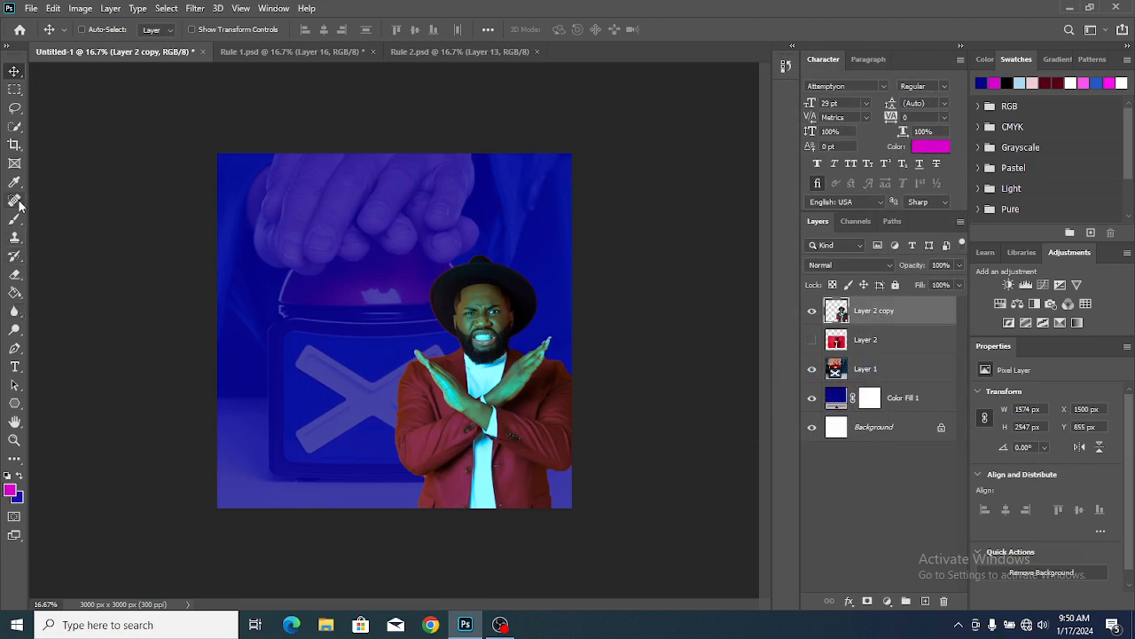
Step: Add the text line "COMMT TO NO BULSHT" over the hands and move it to about X 845, Y 585 px
{"action": "left_click", "coordinate": [14, 368]}
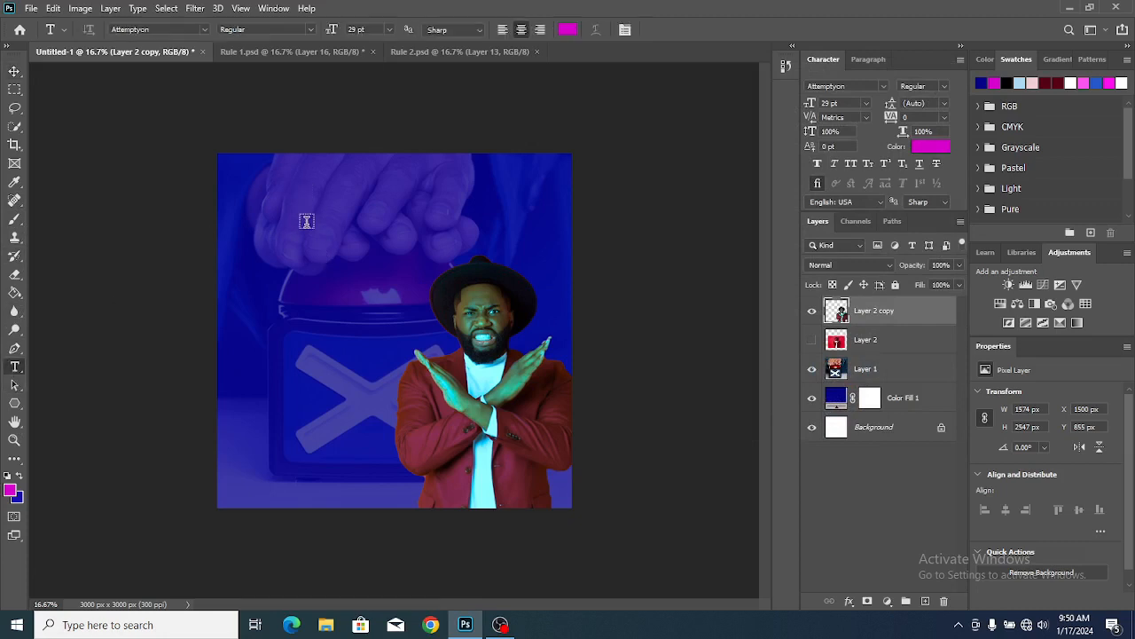
{"action": "left_click", "coordinate": [306, 220]}
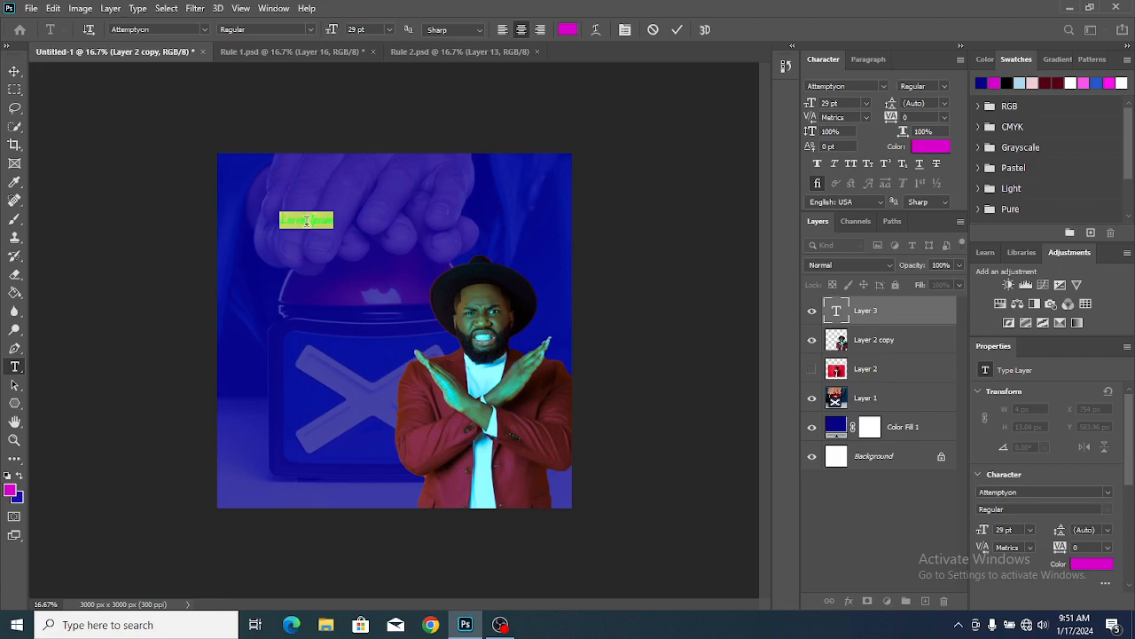
{"action": "type", "text": "RU"}
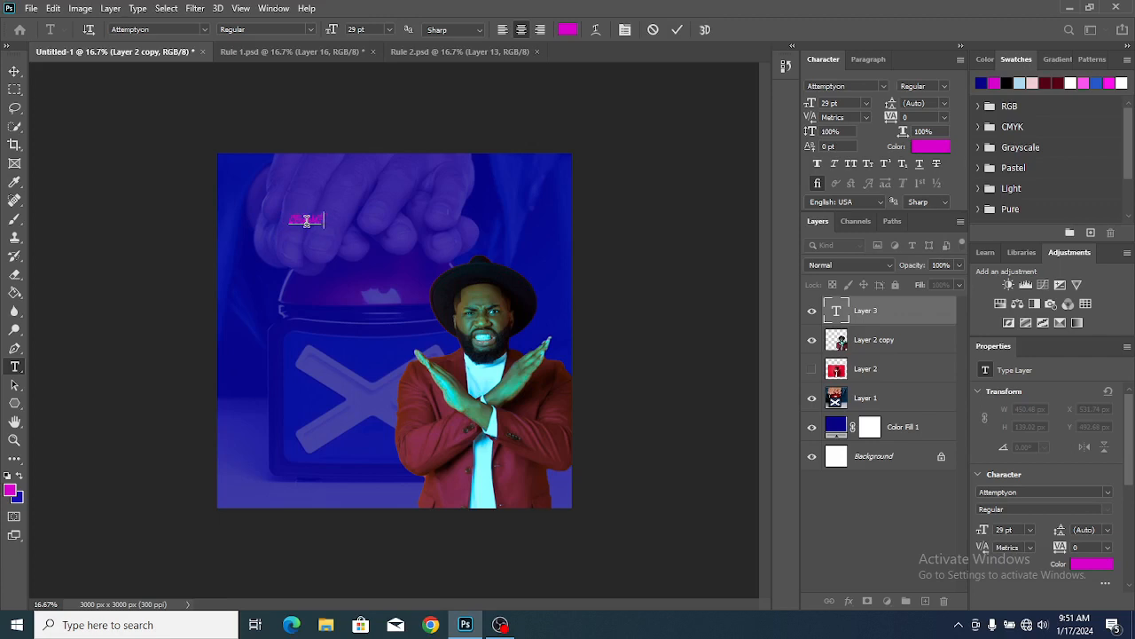
{"action": "type", "text": " IS NO THE OF"}
{"action": "left_click", "coordinate": [676, 31]}
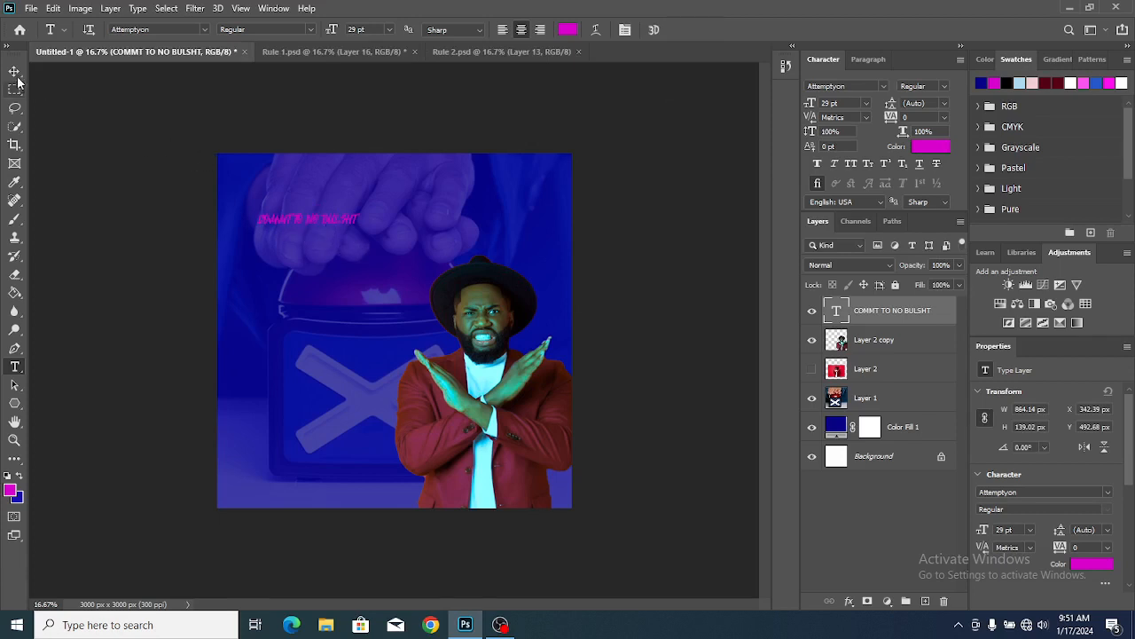
{"action": "left_click", "coordinate": [15, 73]}
{"action": "left_click_drag", "start_coordinate": [301, 218], "coordinate": [363, 230]}
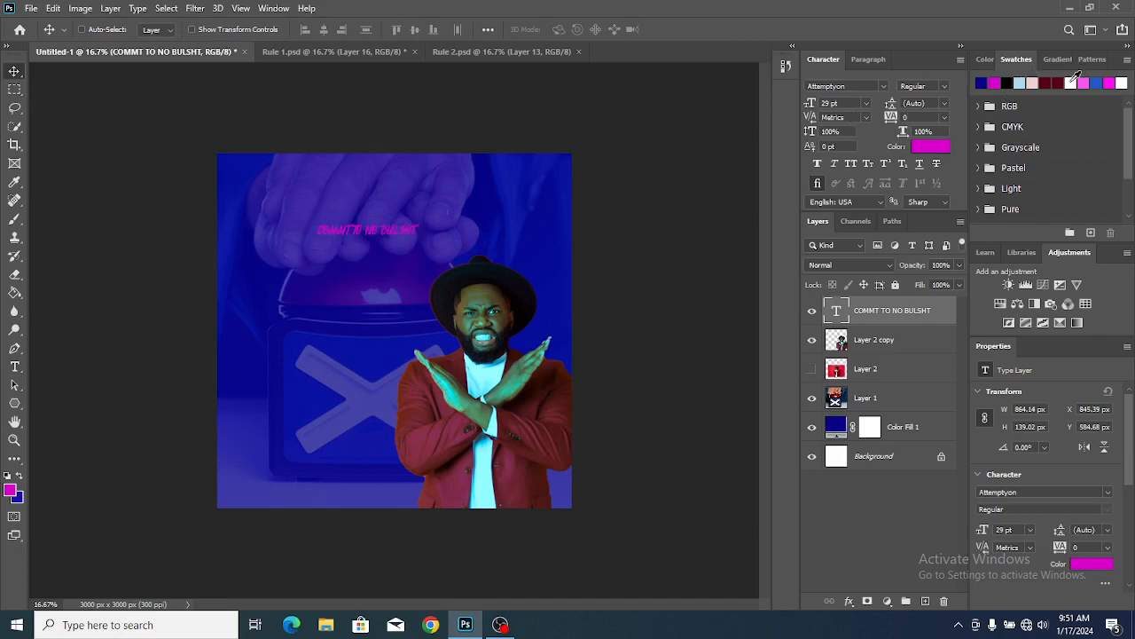
Step: Restyle the headline in white Ambient Medium at 60 pt and shift it right to about X 157 px
{"action": "left_click", "coordinate": [1071, 83]}
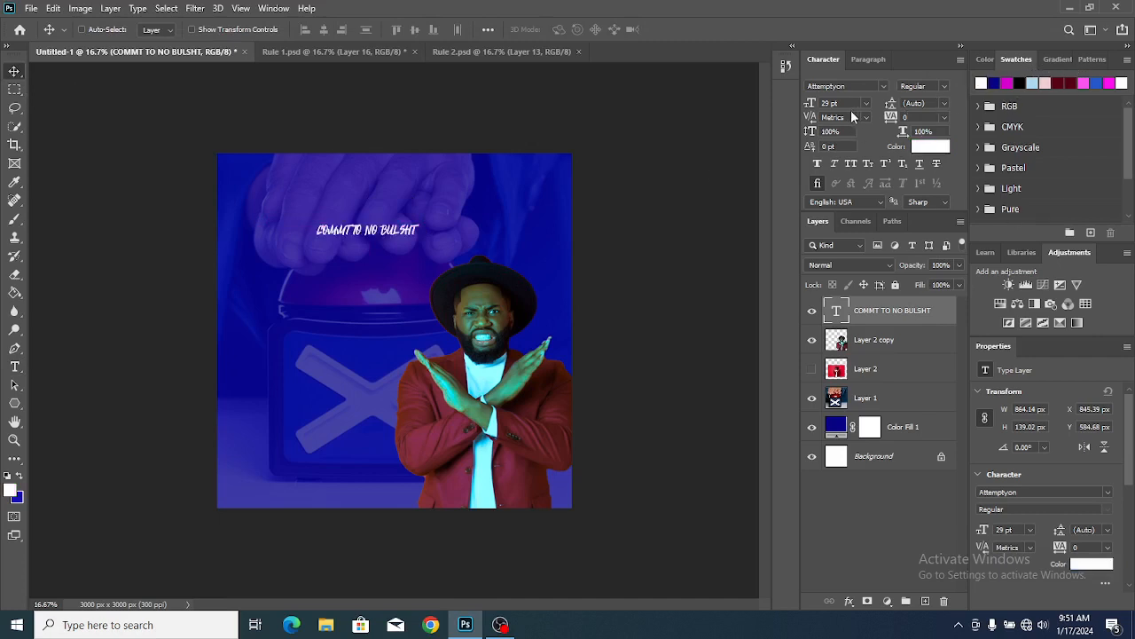
{"action": "left_click_drag", "start_coordinate": [809, 104], "coordinate": [838, 104]}
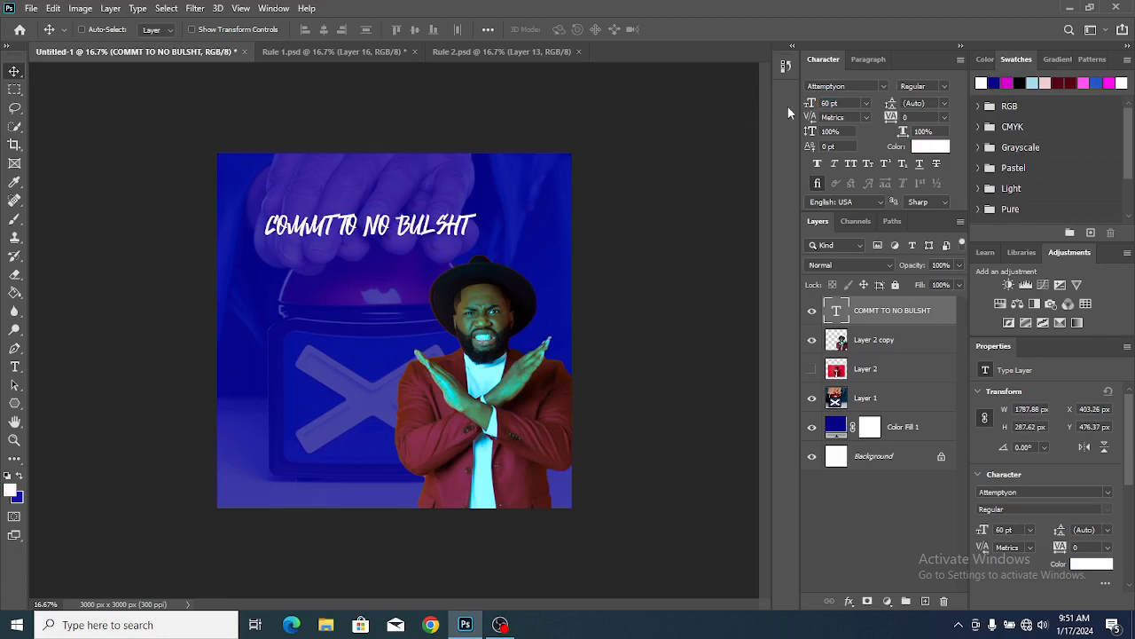
{"action": "left_click", "coordinate": [883, 87]}
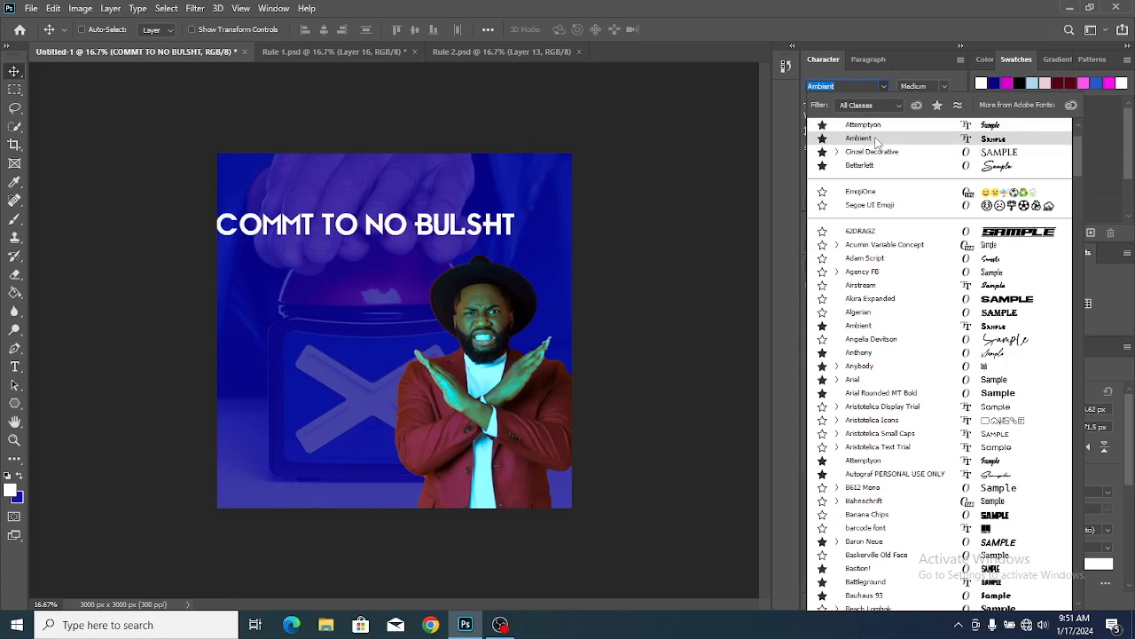
{"action": "left_click", "coordinate": [877, 139]}
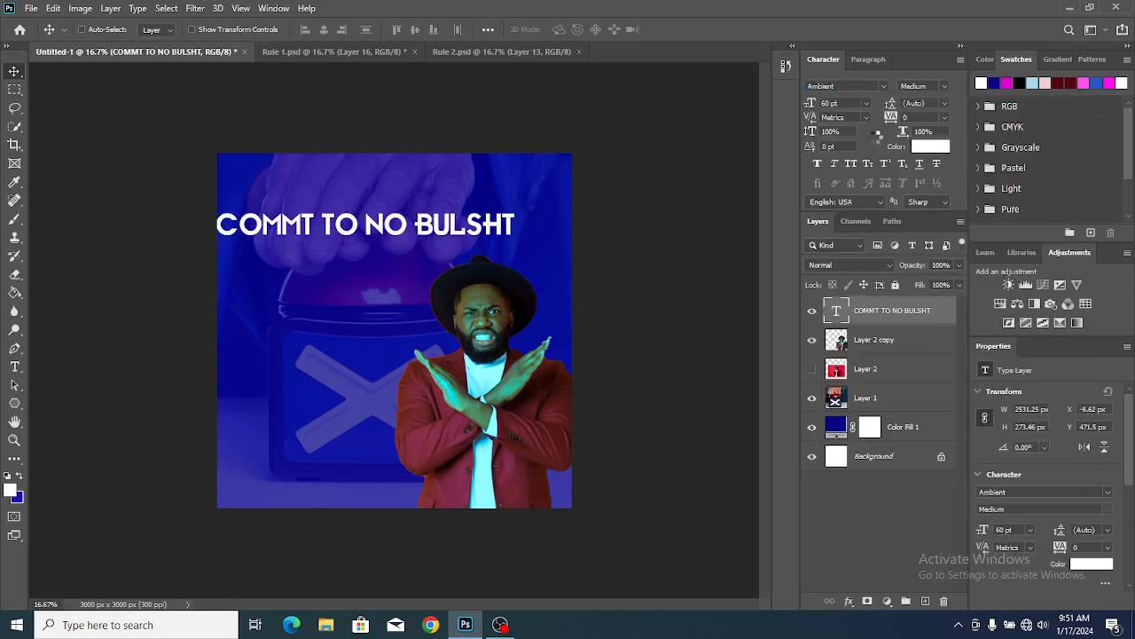
{"action": "left_click_drag", "start_coordinate": [451, 231], "coordinate": [479, 229]}
Step: Insert the missing letters so the headline reads "COMMIT TO NO BULLSHIT"
{"action": "double_click", "coordinate": [481, 225]}
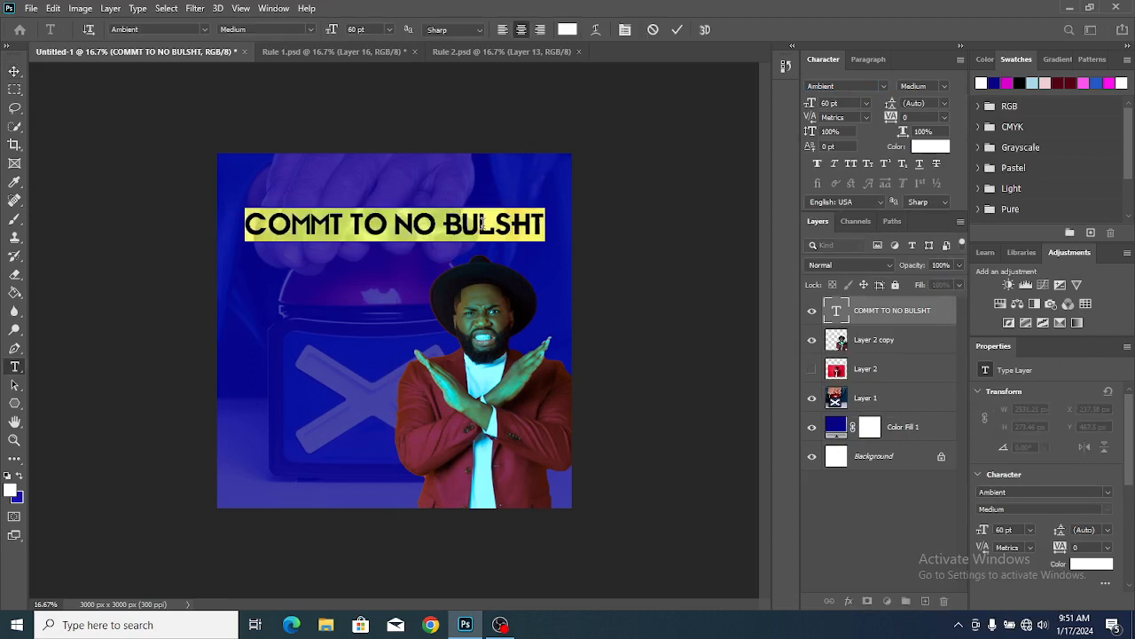
{"action": "left_click", "coordinate": [481, 224]}
{"action": "type", "text": "L"}
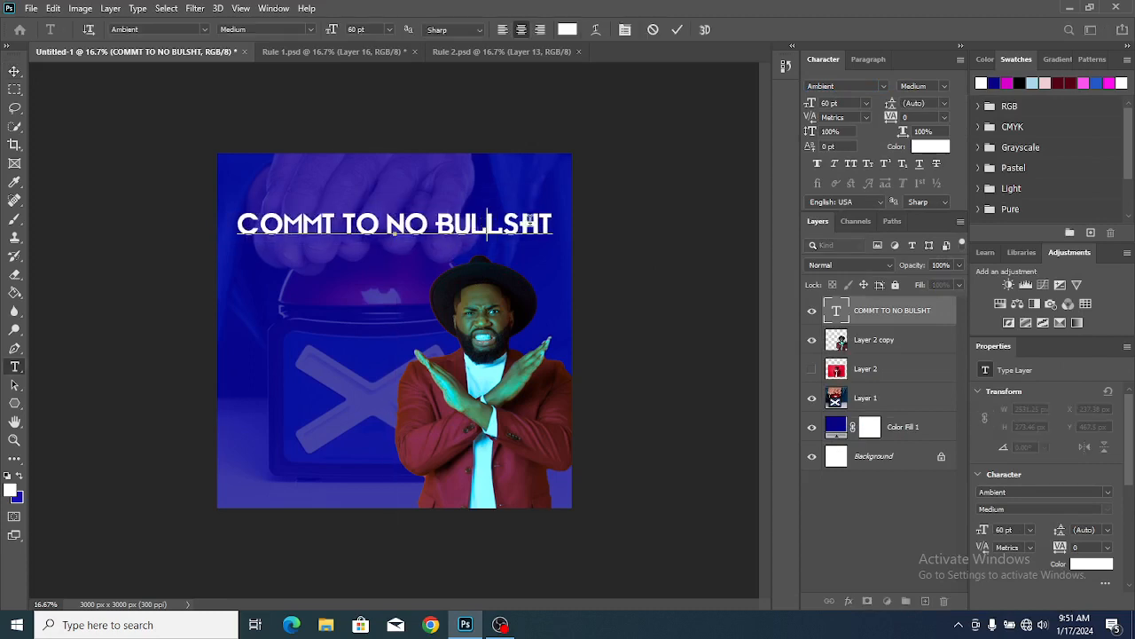
{"action": "left_click", "coordinate": [540, 224]}
{"action": "type", "text": "I"}
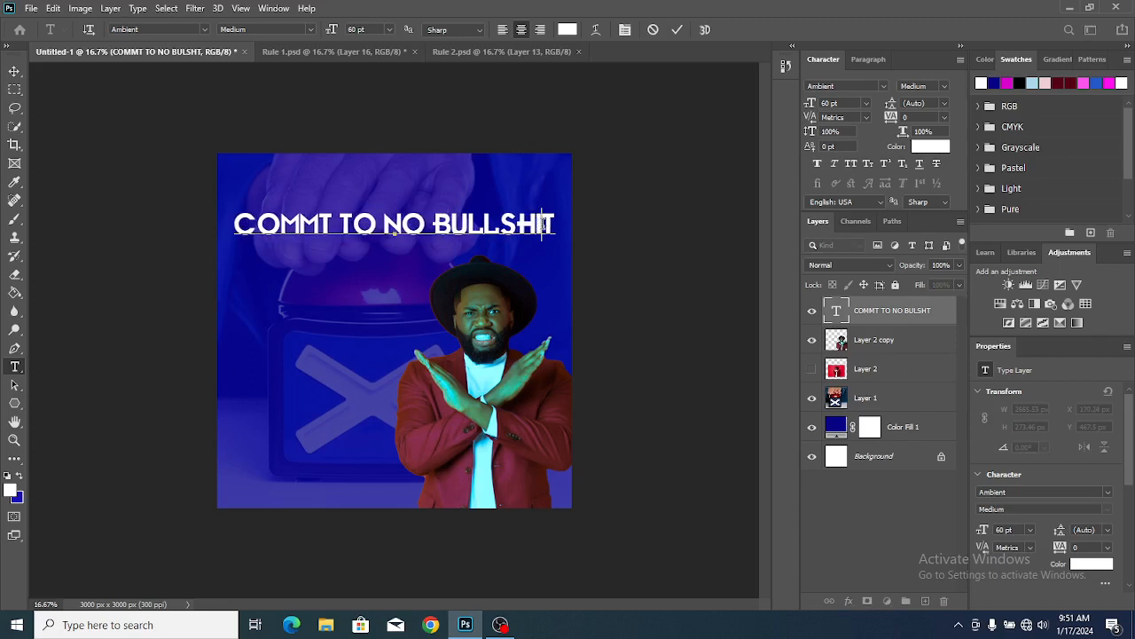
{"action": "left_click", "coordinate": [318, 225]}
{"action": "type", "text": "I"}
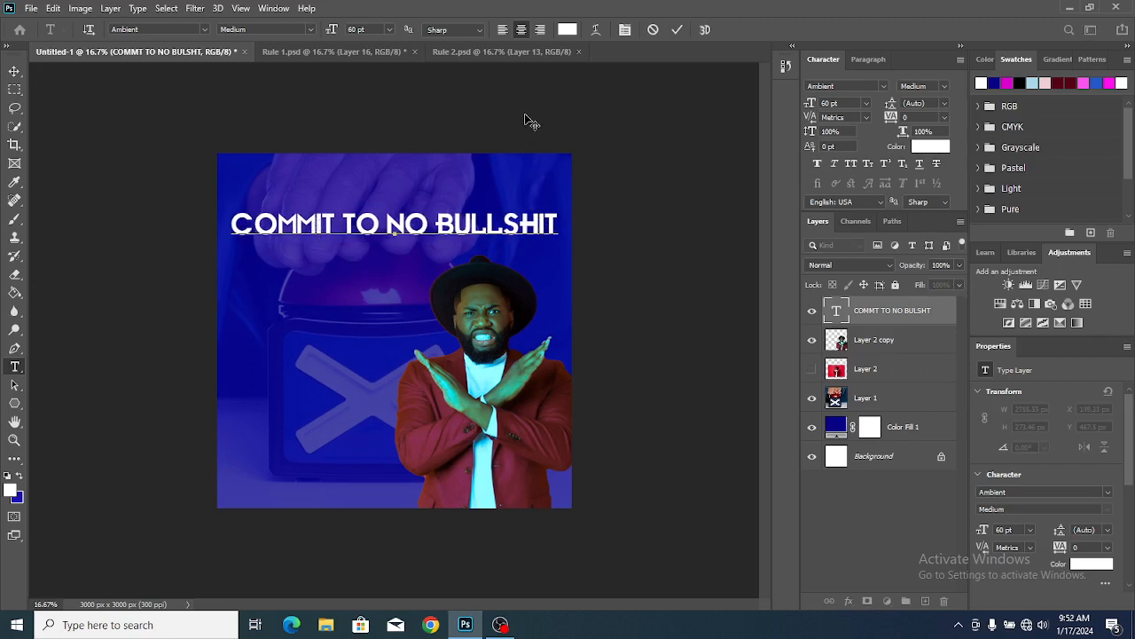
{"action": "left_click", "coordinate": [676, 32]}
{"action": "key", "text": "v"}
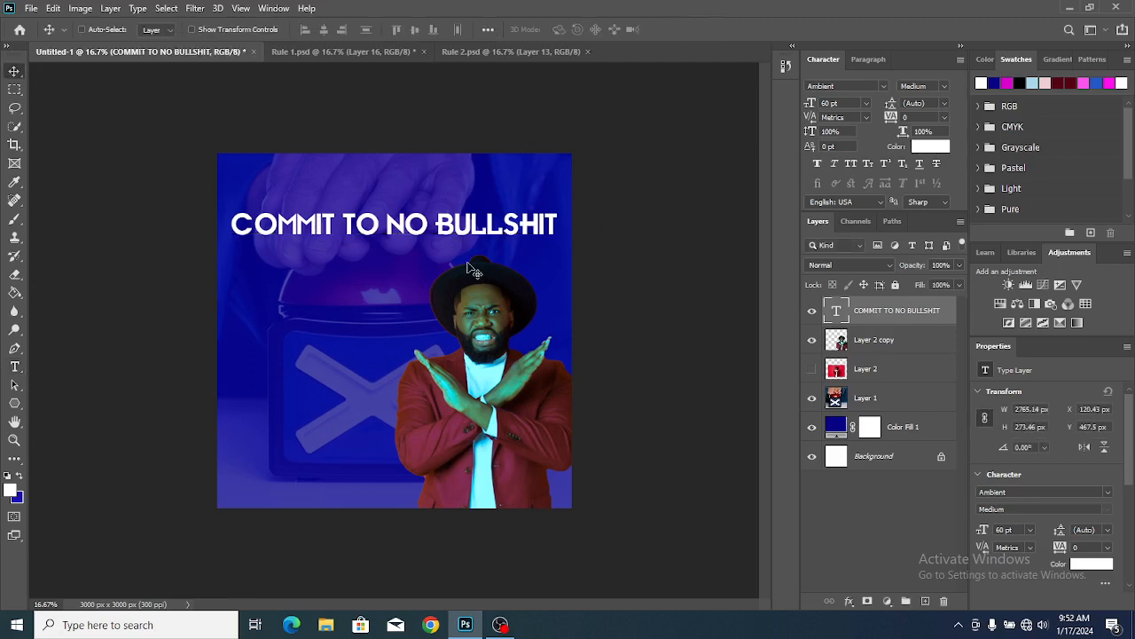
Step: Break the headline into two lines before "NO" and move it to about X 367, Y 581 px
{"action": "left_click_drag", "start_coordinate": [455, 215], "coordinate": [479, 205]}
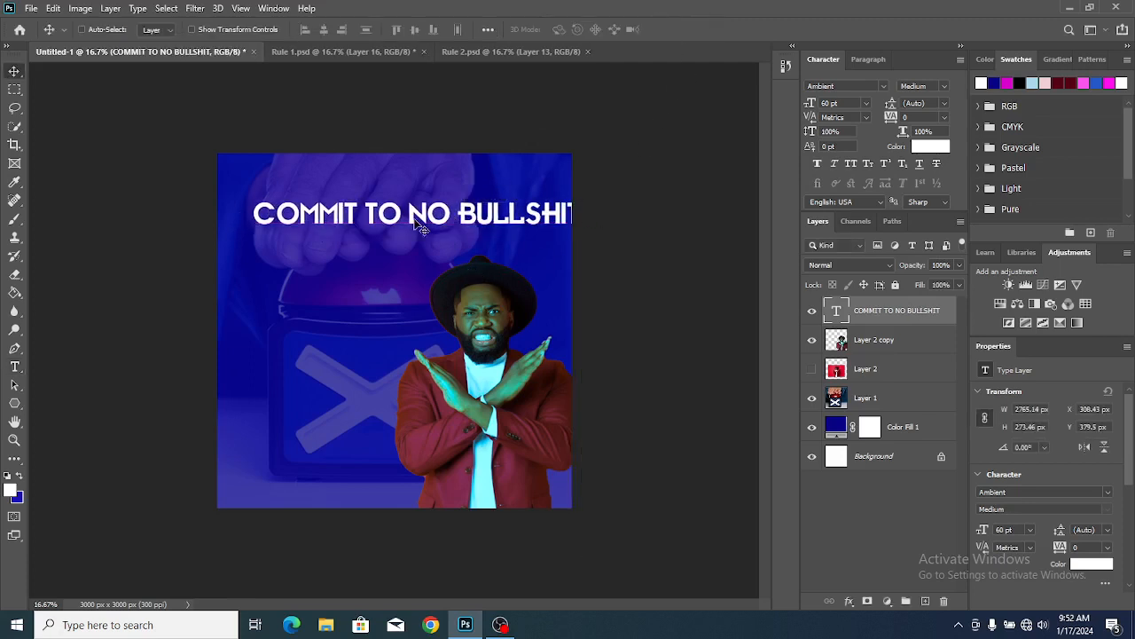
{"action": "key", "text": "t"}
{"action": "double_click", "coordinate": [415, 222]}
{"action": "left_click", "coordinate": [407, 213]}
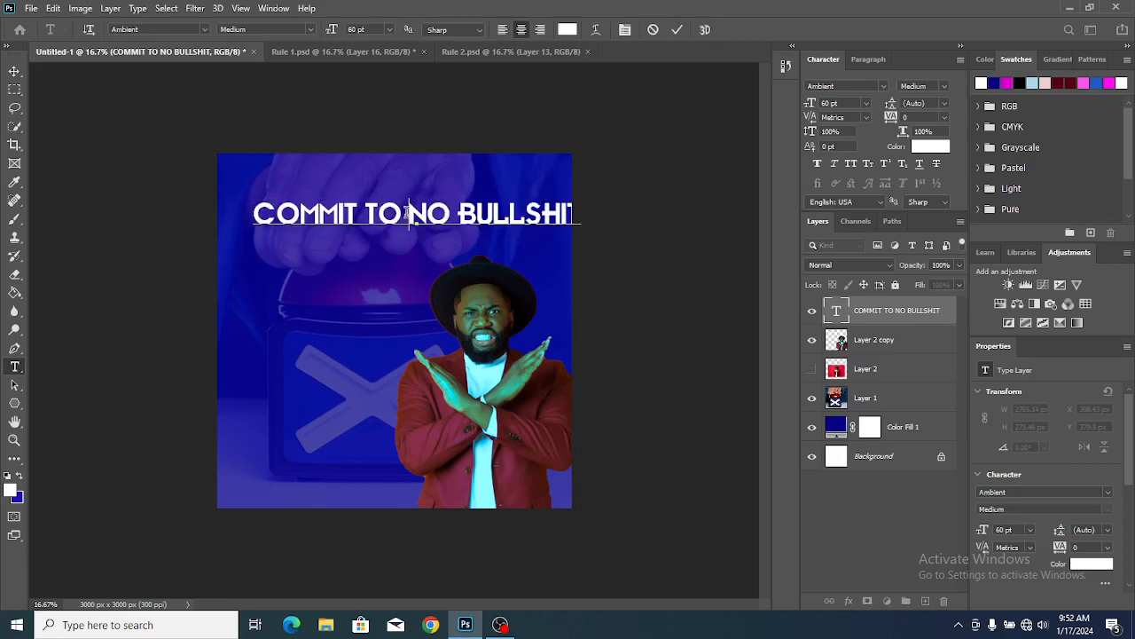
{"action": "key", "text": "Return"}
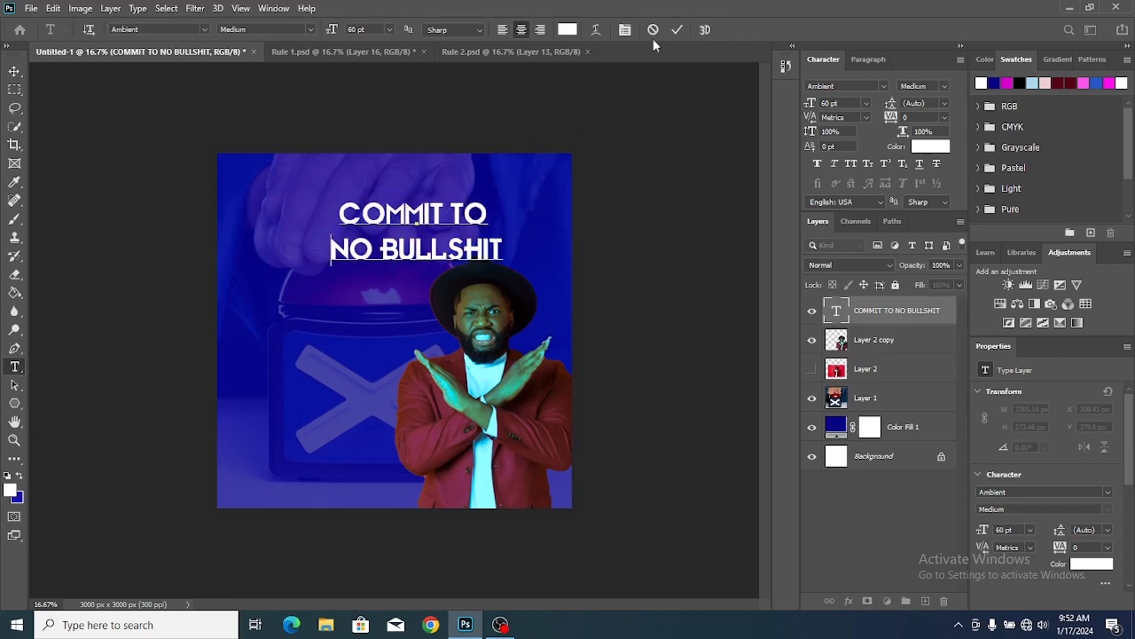
{"action": "left_click", "coordinate": [678, 33]}
{"action": "key", "text": "v"}
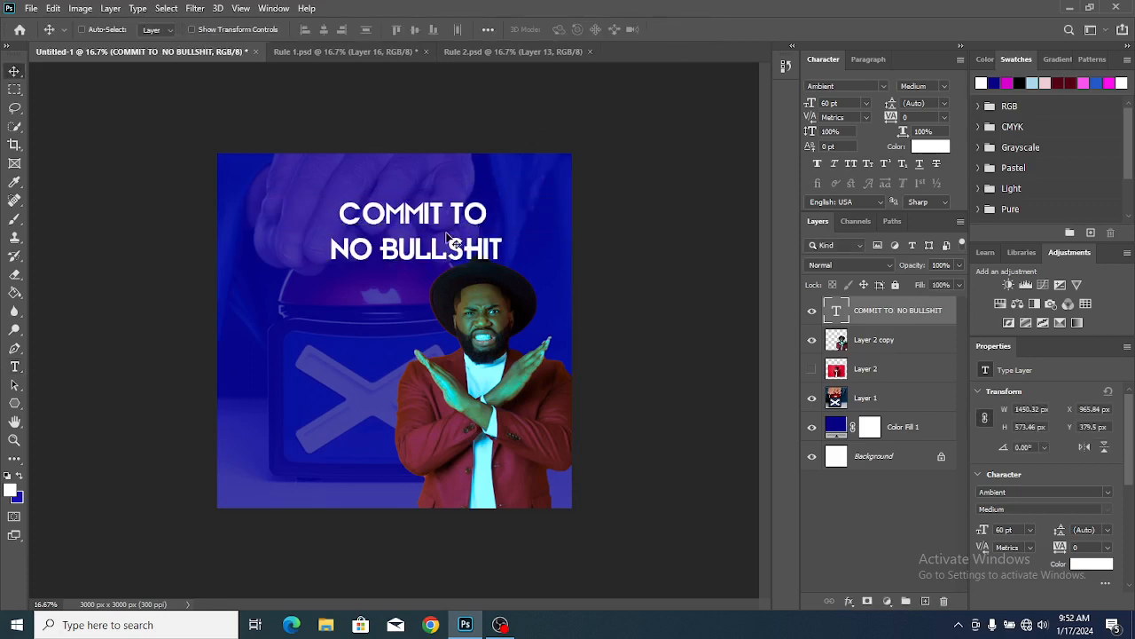
{"action": "left_click_drag", "start_coordinate": [450, 237], "coordinate": [374, 257]}
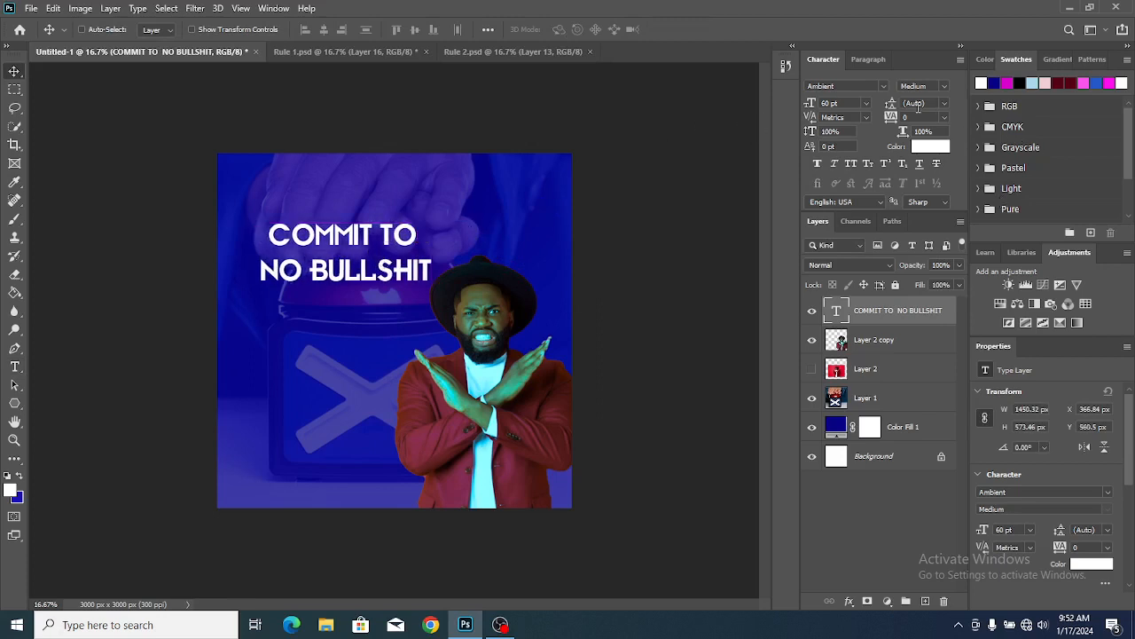
Step: Set the headline's leading to 62.24 pt and size to 67 pt, and nudge it to about X 278, Y 566 px
{"action": "left_click_drag", "start_coordinate": [891, 104], "coordinate": [887, 104]}
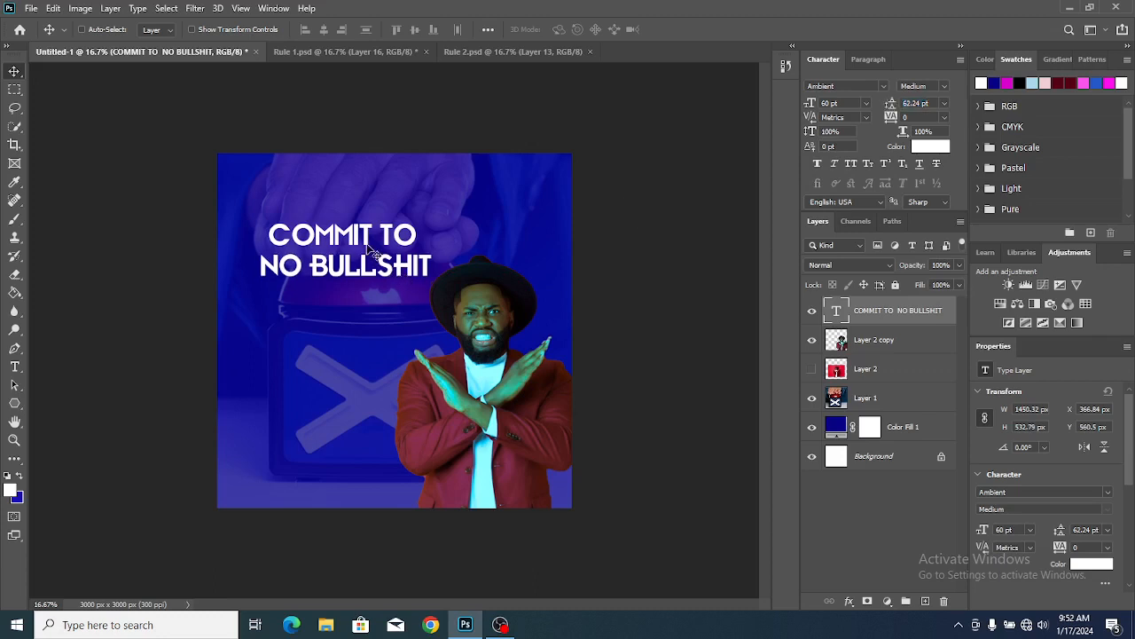
{"action": "left_click_drag", "start_coordinate": [810, 104], "coordinate": [810, 104]}
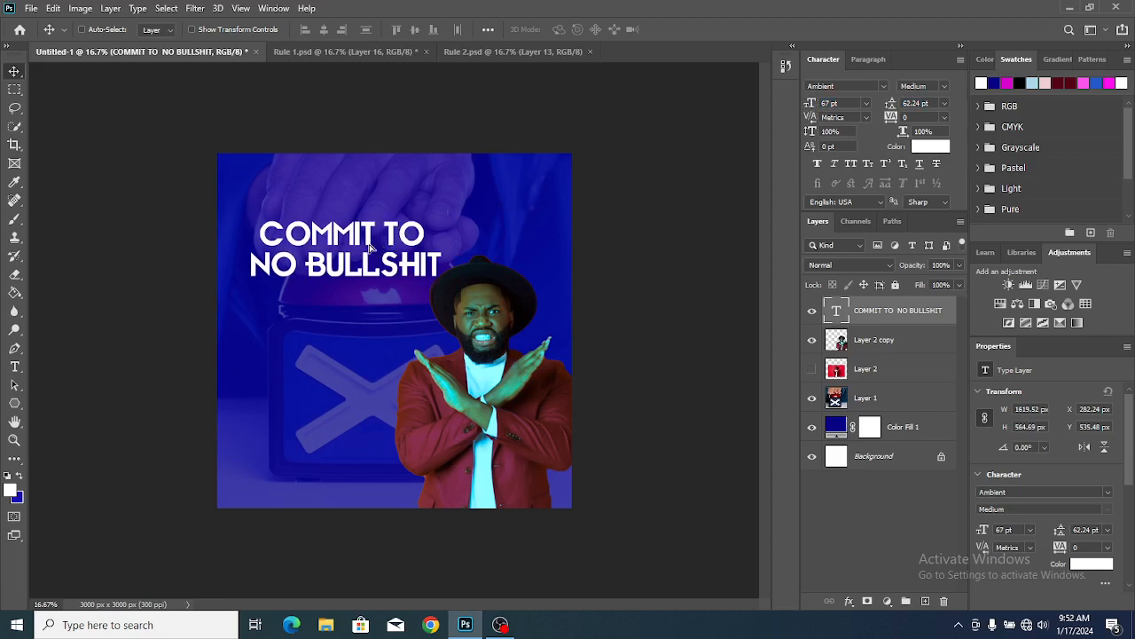
{"action": "left_click_drag", "start_coordinate": [368, 248], "coordinate": [366, 251]}
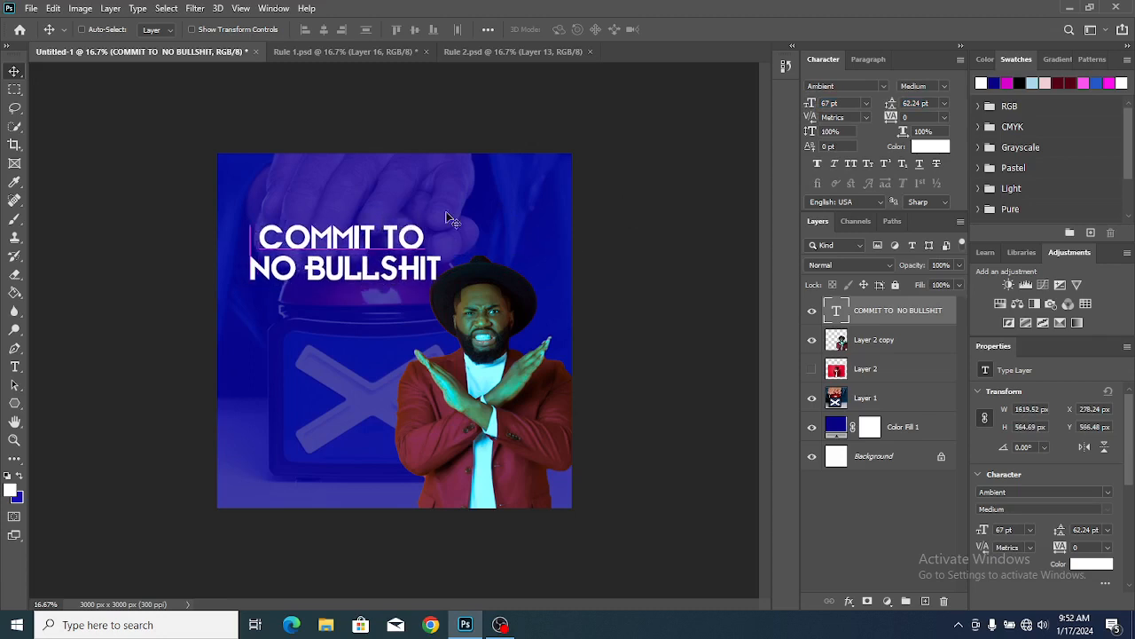
Step: Left-align the two headline lines and move the text up to about X 374, Y 303 px
{"action": "left_click", "coordinate": [865, 59]}
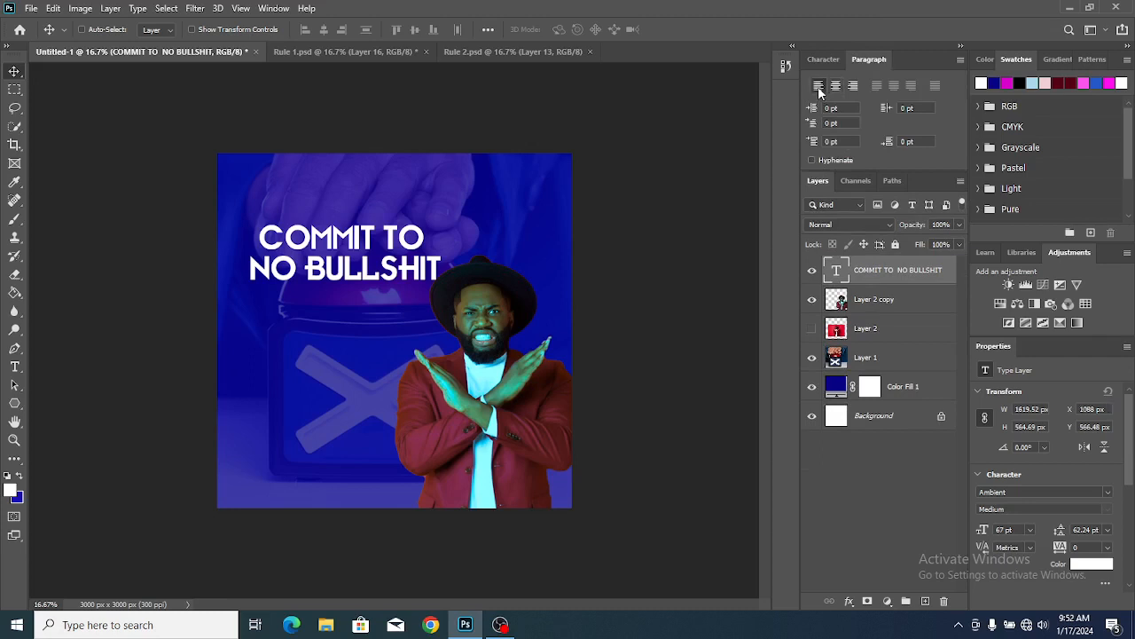
{"action": "left_click", "coordinate": [818, 86]}
{"action": "left_click_drag", "start_coordinate": [437, 246], "coordinate": [354, 212]}
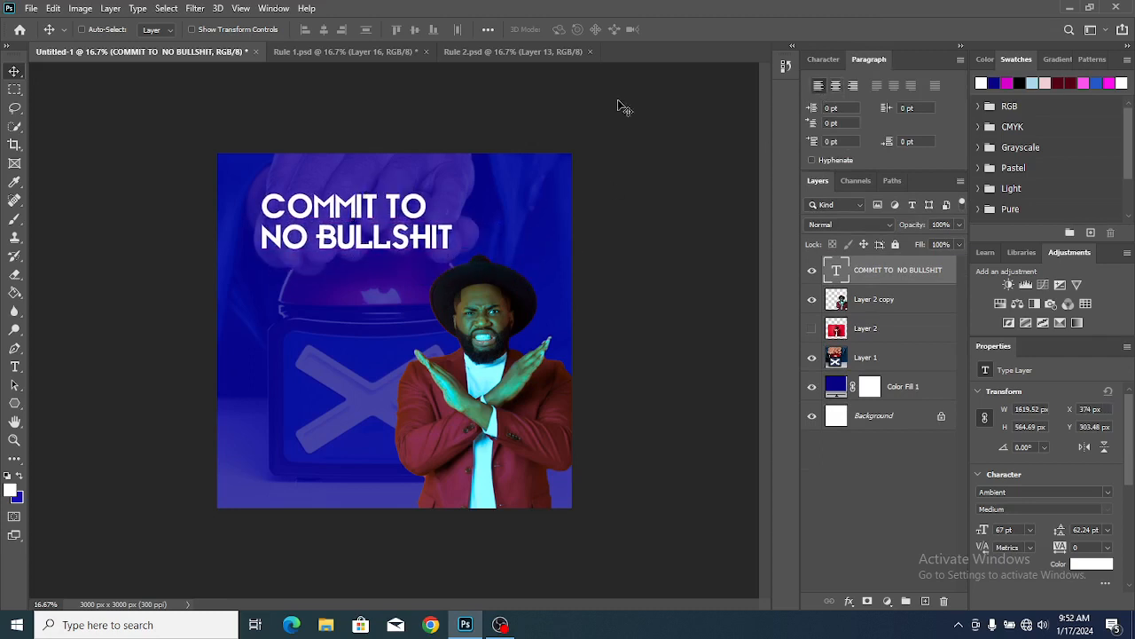
Step: Reset the headline's leading to Auto, tighten it to 72.64 pt, and move the text to about X 282, Y 407 px
{"action": "left_click", "coordinate": [820, 61]}
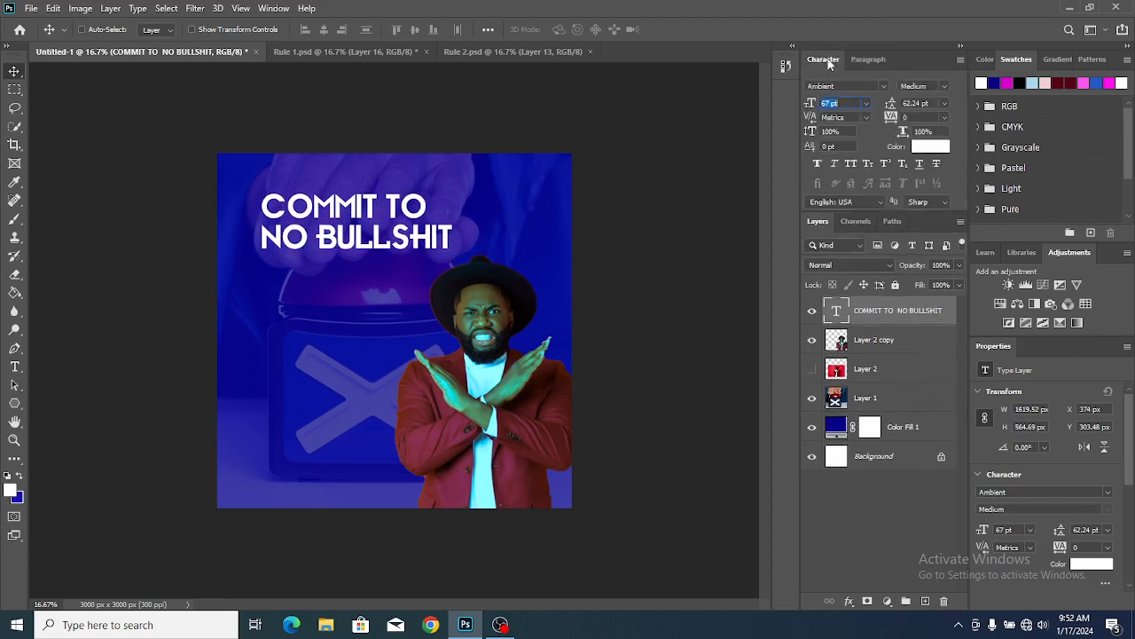
{"action": "left_click", "coordinate": [944, 103]}
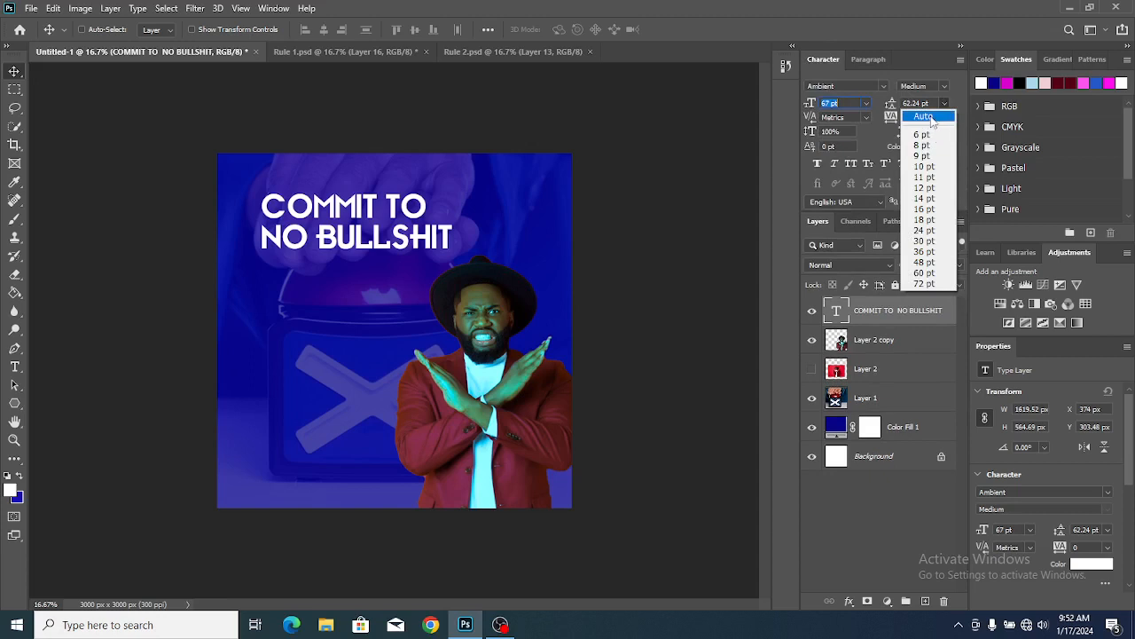
{"action": "left_click", "coordinate": [923, 116]}
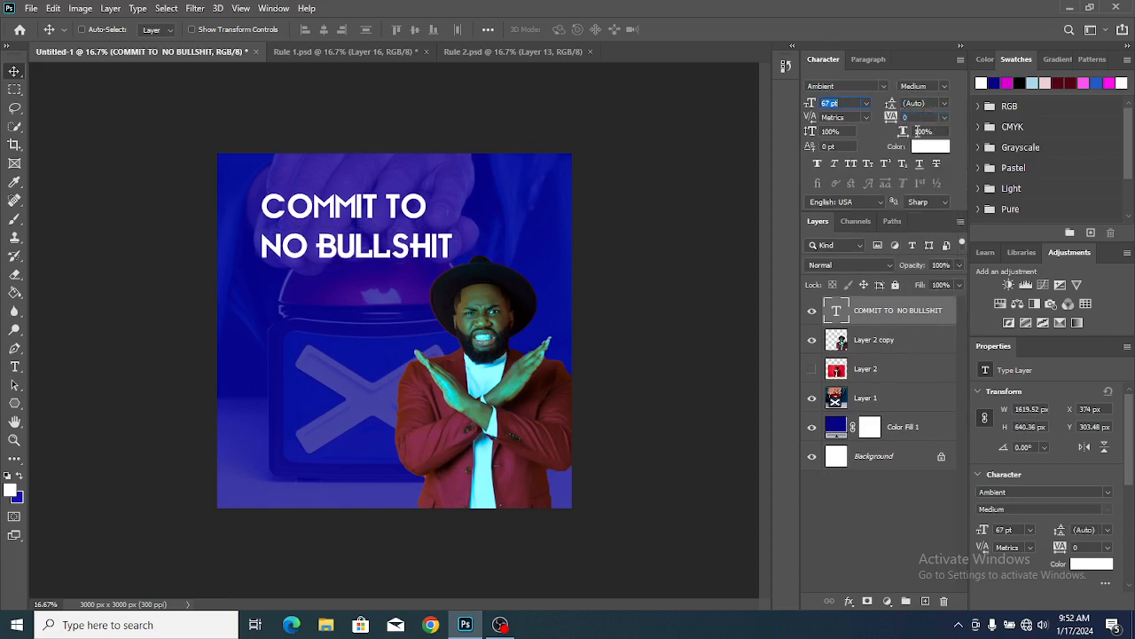
{"action": "left_click_drag", "start_coordinate": [890, 103], "coordinate": [885, 105]}
{"action": "left_click_drag", "start_coordinate": [404, 227], "coordinate": [372, 238]}
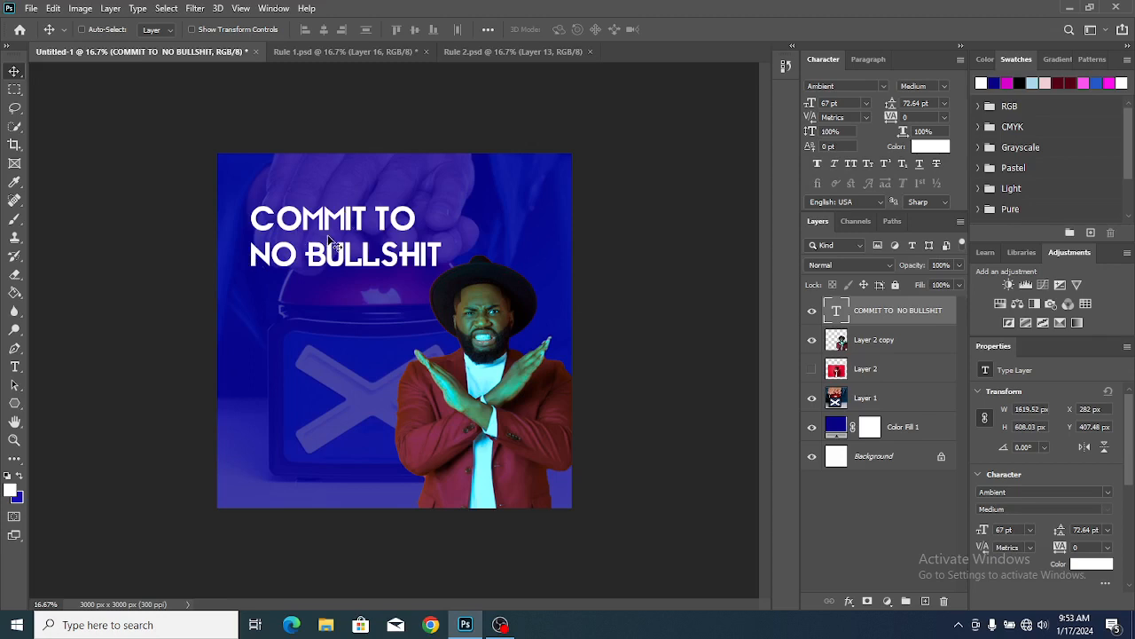
Step: Duplicate the headline below the original at about X 292, Y 1115 px and replace its text with "Eliminate the Excess and Excuses"
{"action": "key", "text": "ctrl+j"}
{"action": "left_click_drag", "start_coordinate": [346, 242], "coordinate": [349, 323]}
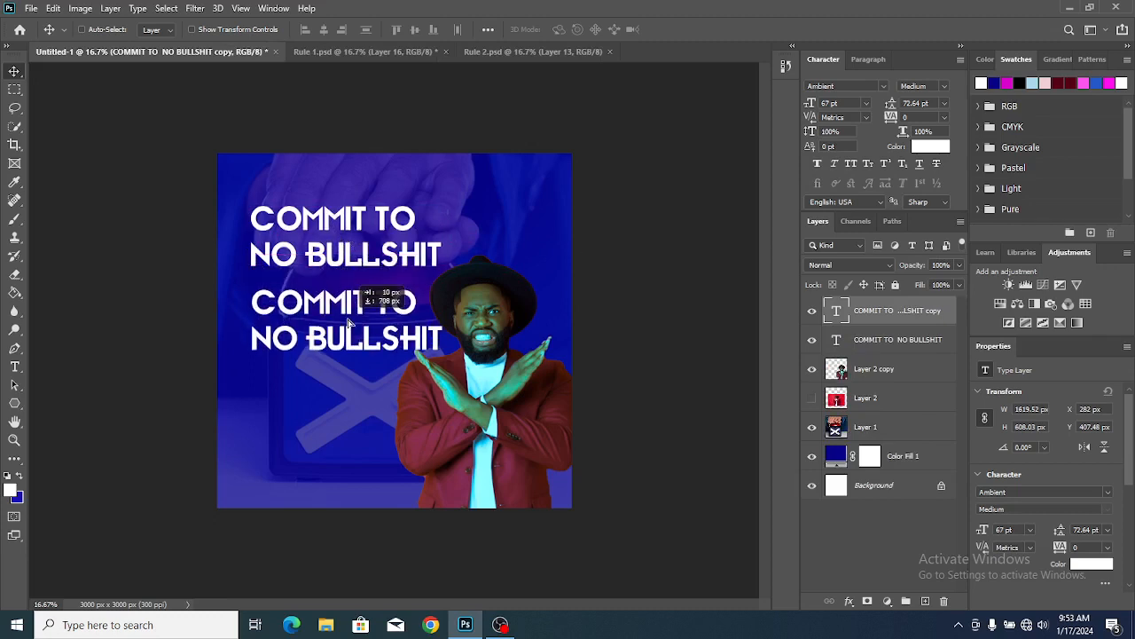
{"action": "double_click", "coordinate": [349, 320]}
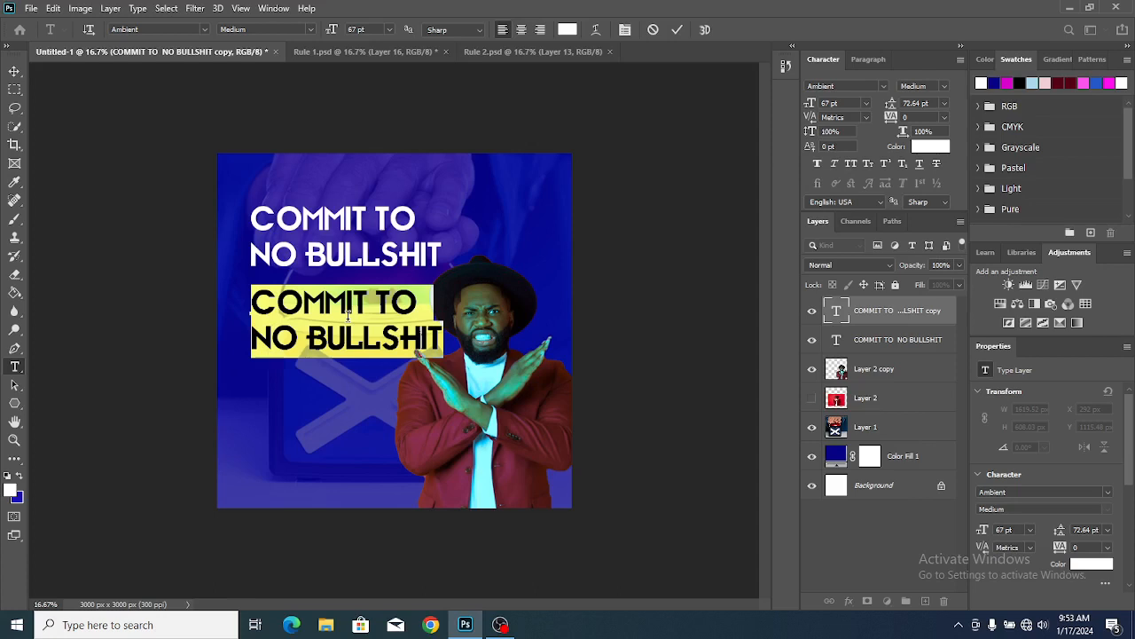
{"action": "type", "text": "El"}
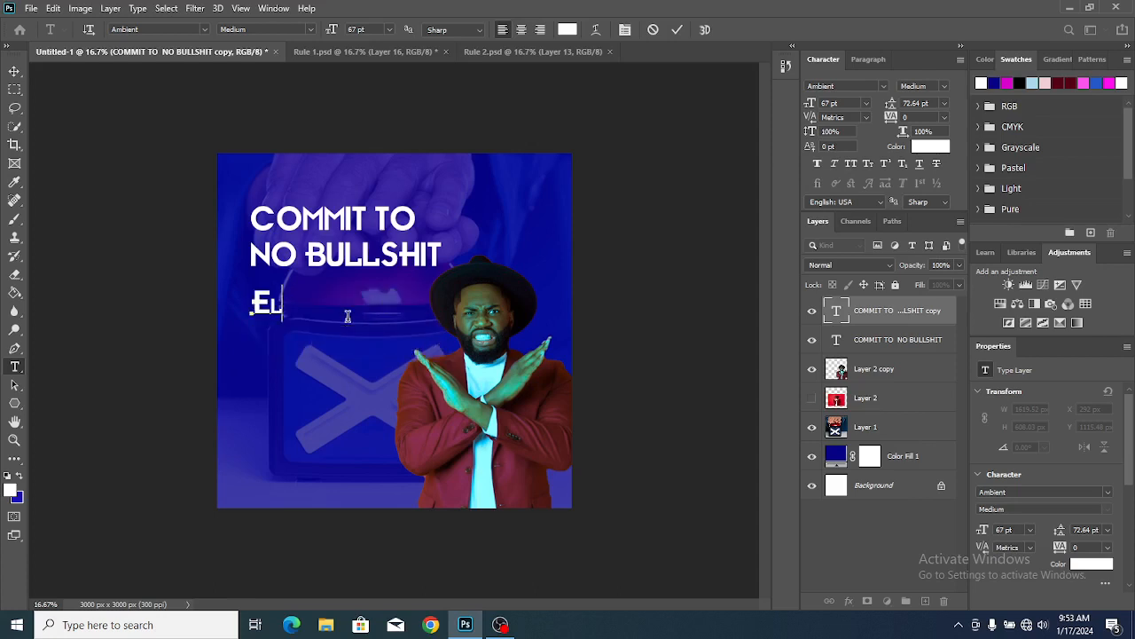
{"action": "type", "text": "iminate the "}
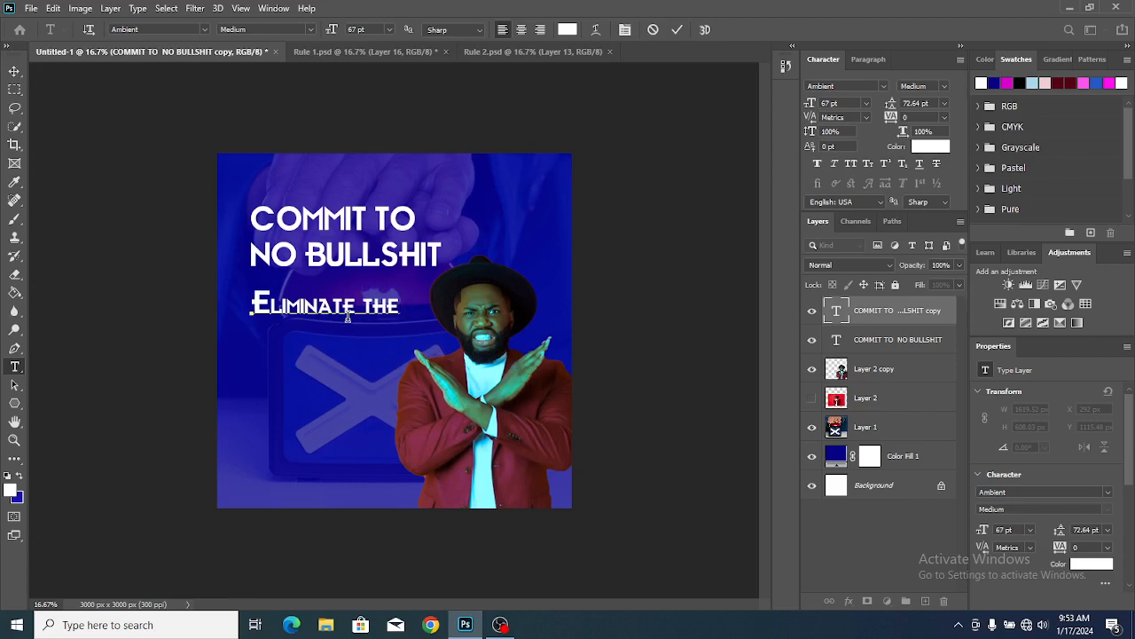
{"action": "type", "text": " Excess"}
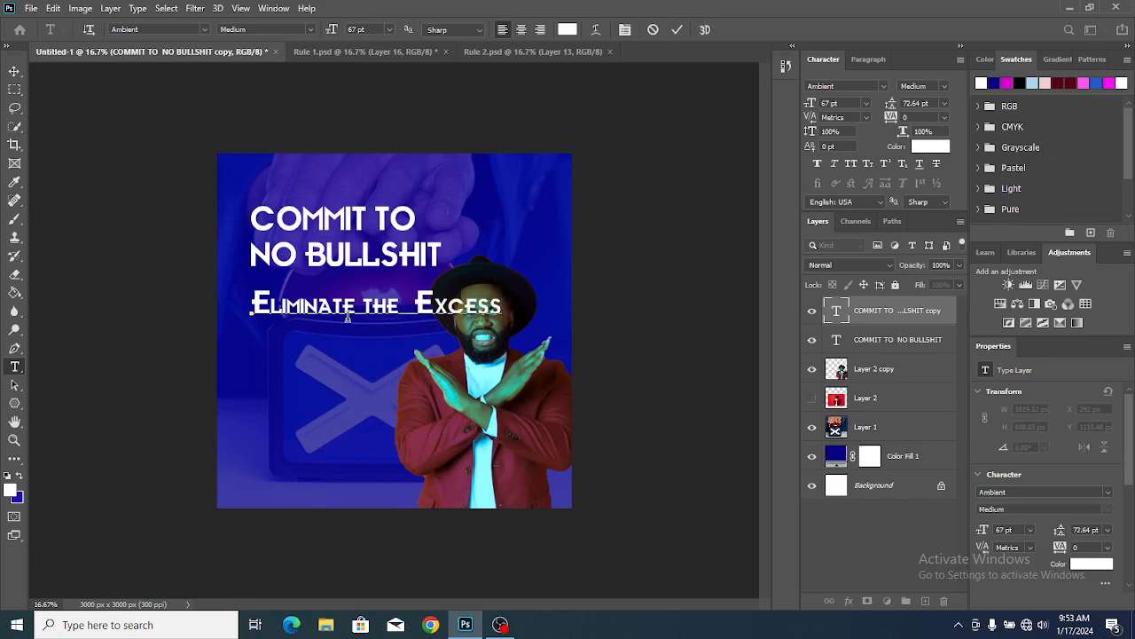
{"action": "type", "text": " and E"}
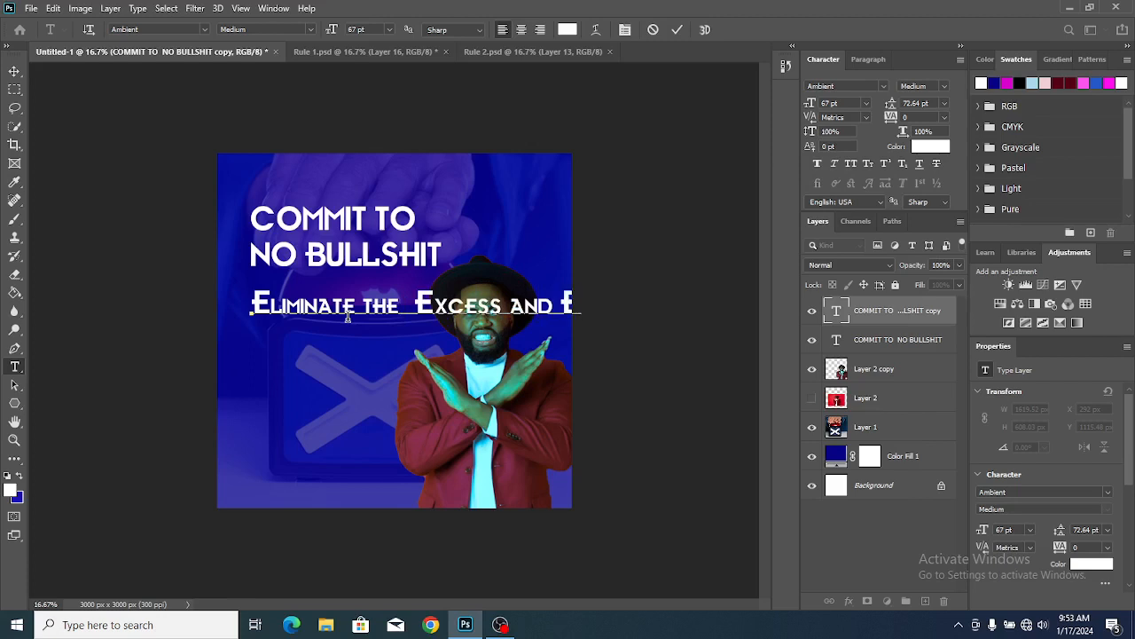
{"action": "type", "text": "m"}
{"action": "type", "text": "race"}
{"action": "left_click", "coordinate": [677, 29]}
{"action": "key", "text": "v"}
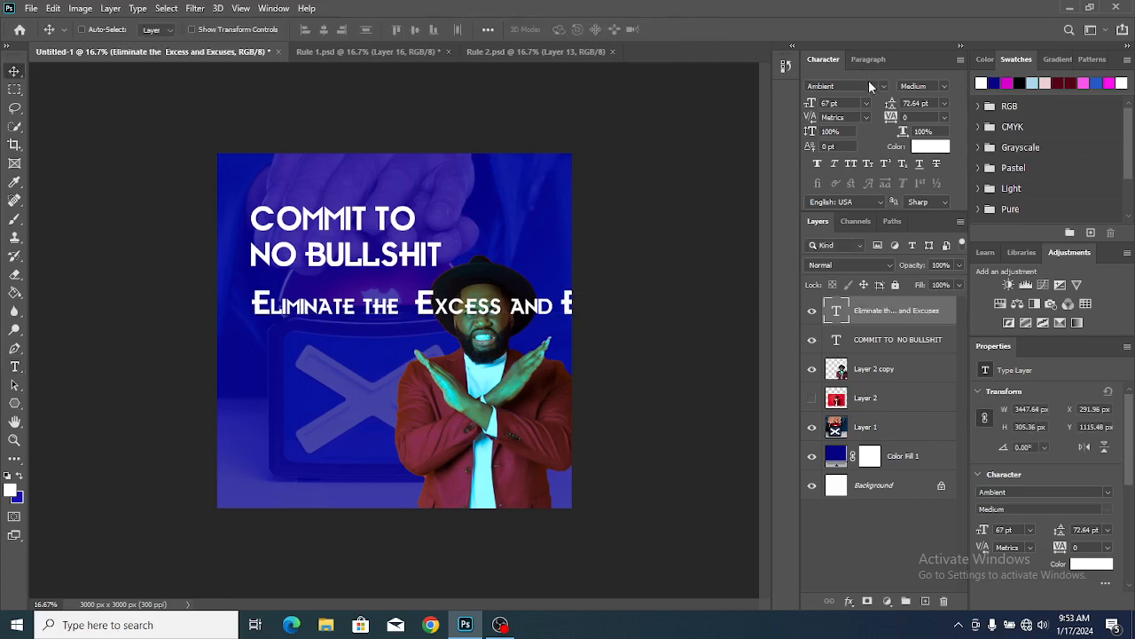
Step: Set the subtitle's font to Attemptyon at 36 pt and shift it toward the canvas's left edge at about X 49 px
{"action": "left_click", "coordinate": [883, 87]}
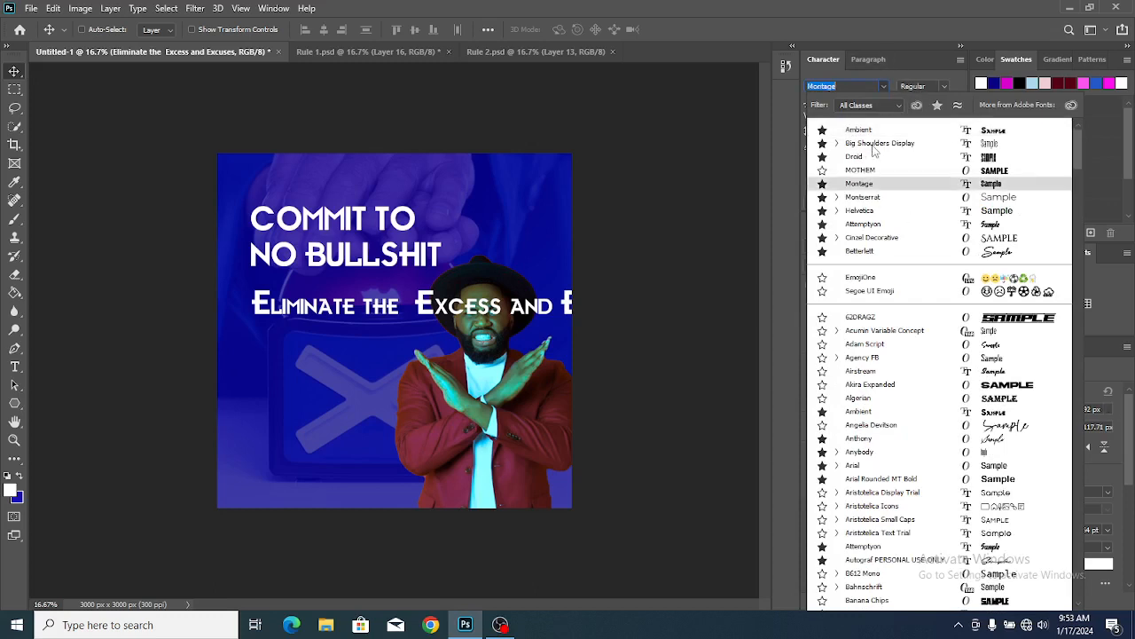
{"action": "left_click", "coordinate": [874, 228]}
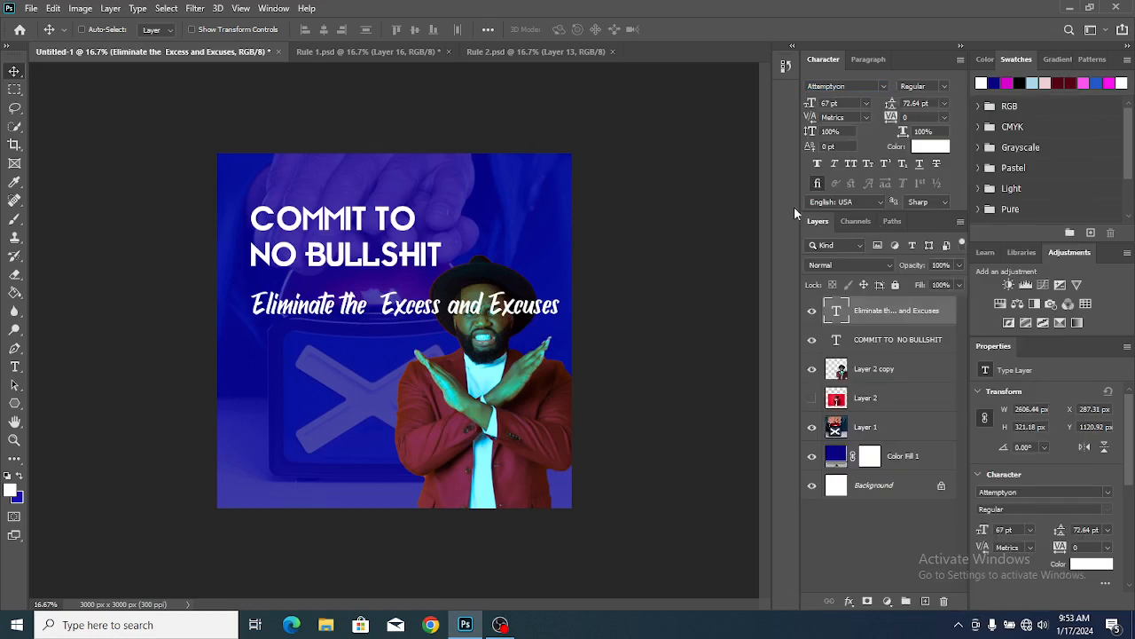
{"action": "left_click_drag", "start_coordinate": [482, 318], "coordinate": [458, 315]}
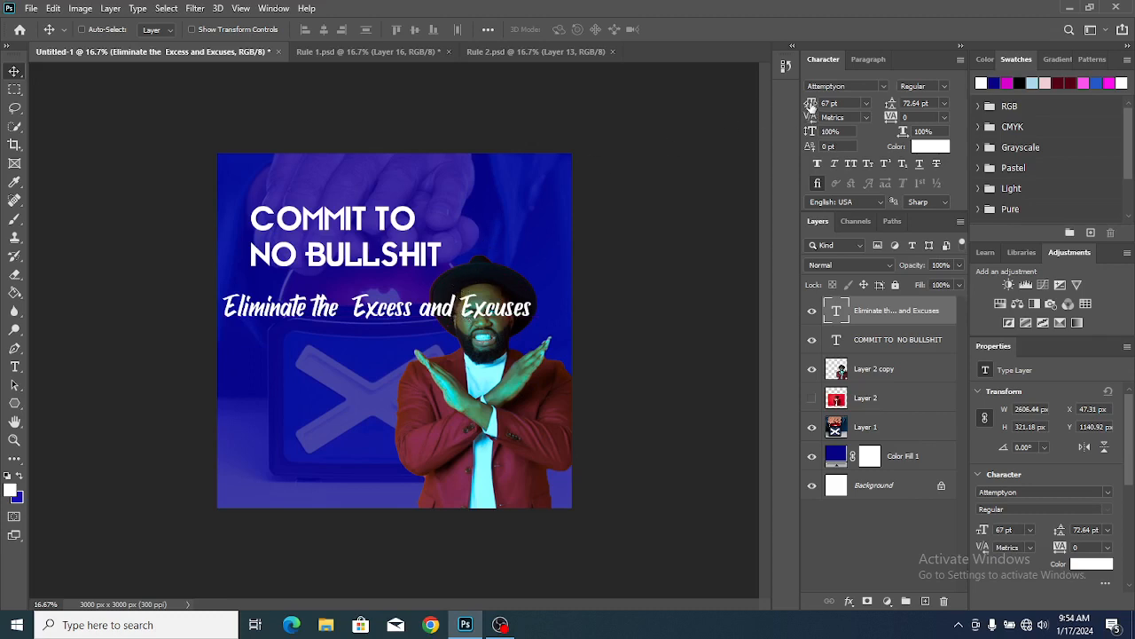
{"action": "left_click_drag", "start_coordinate": [811, 105], "coordinate": [800, 104]}
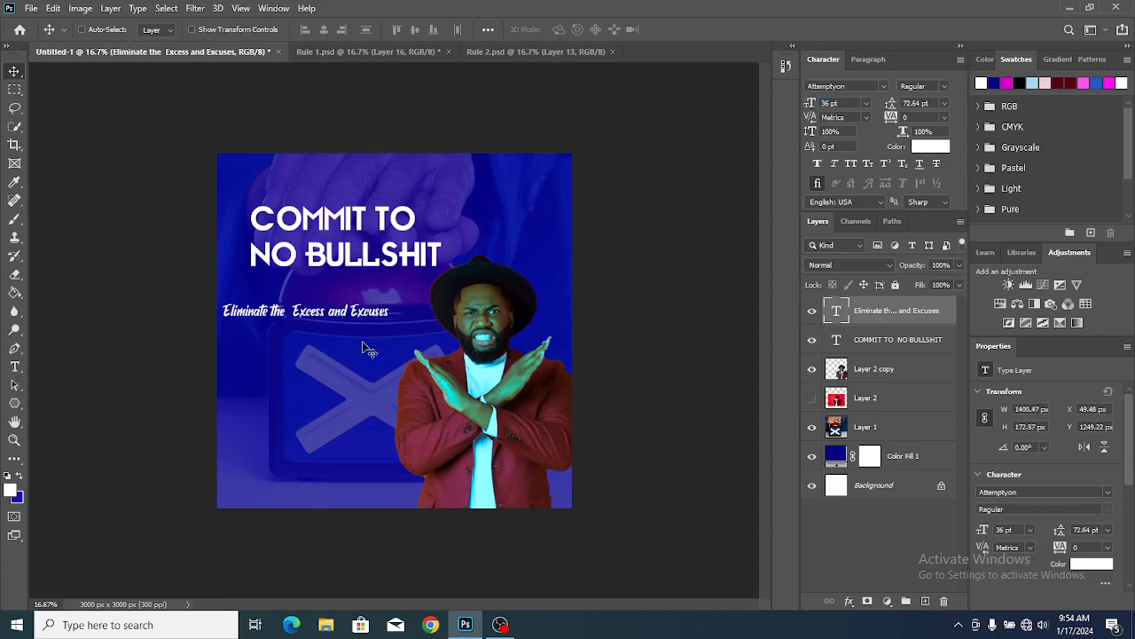
Step: Move the subtitle directly under the headline and align their left edges, at about X 279, Y 1009 px
{"action": "left_click_drag", "start_coordinate": [338, 326], "coordinate": [360, 294]}
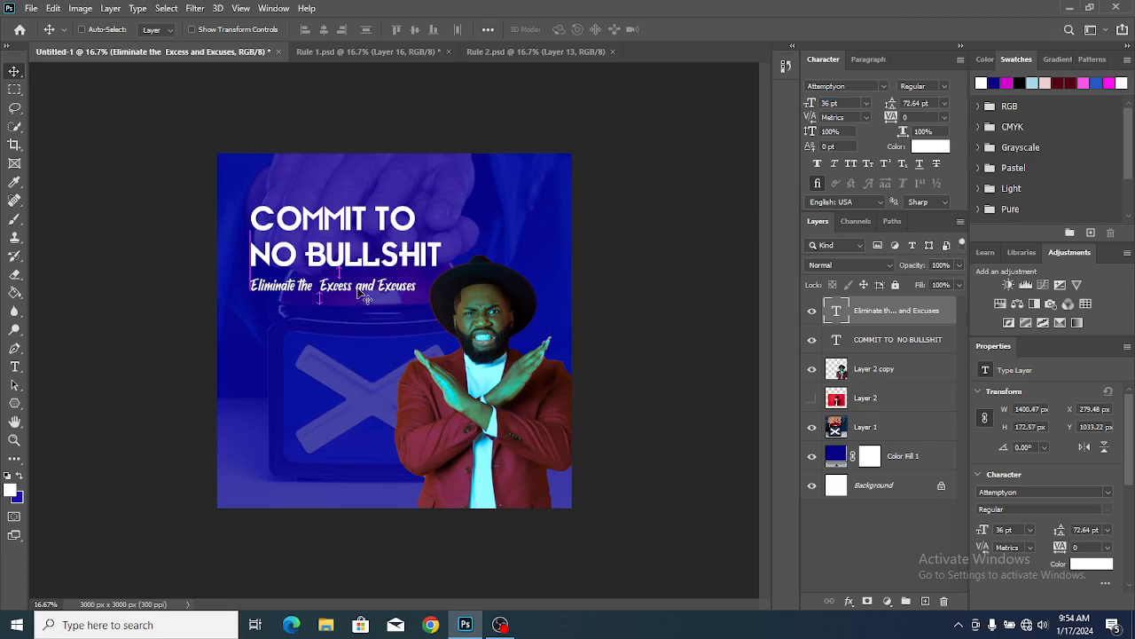
{"action": "key", "text": "Up"}
{"action": "key", "text": "Up"}
{"action": "key", "text": "Up"}
{"action": "key", "text": "Up"}
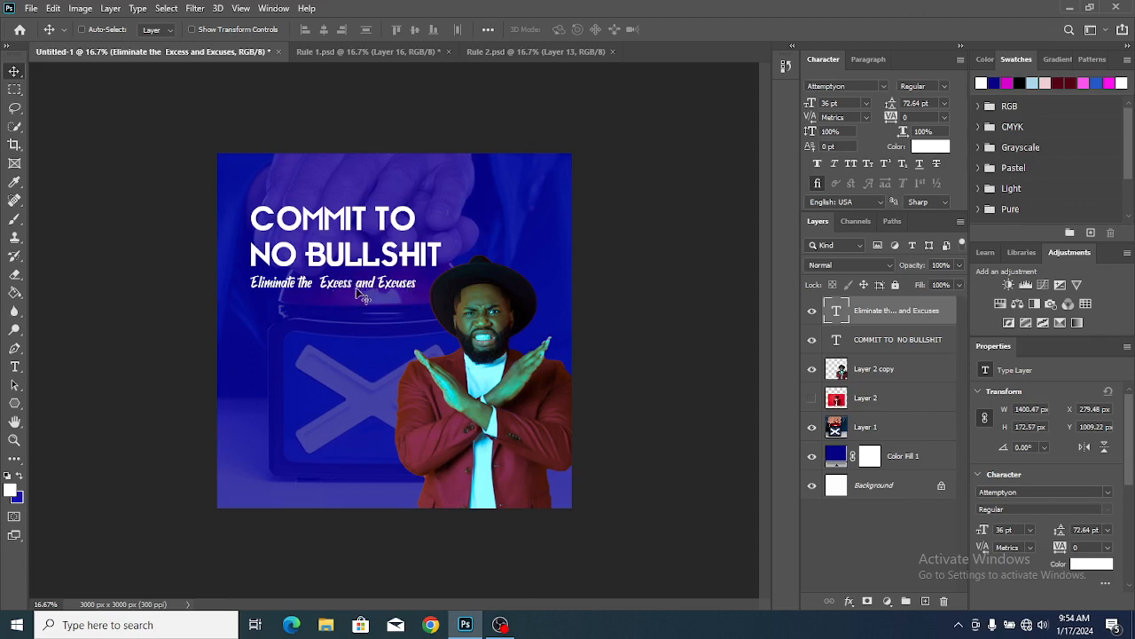
{"action": "left_click_drag", "start_coordinate": [745, 326], "coordinate": [707, 337]}
{"action": "key", "text": "ctrl+z"}
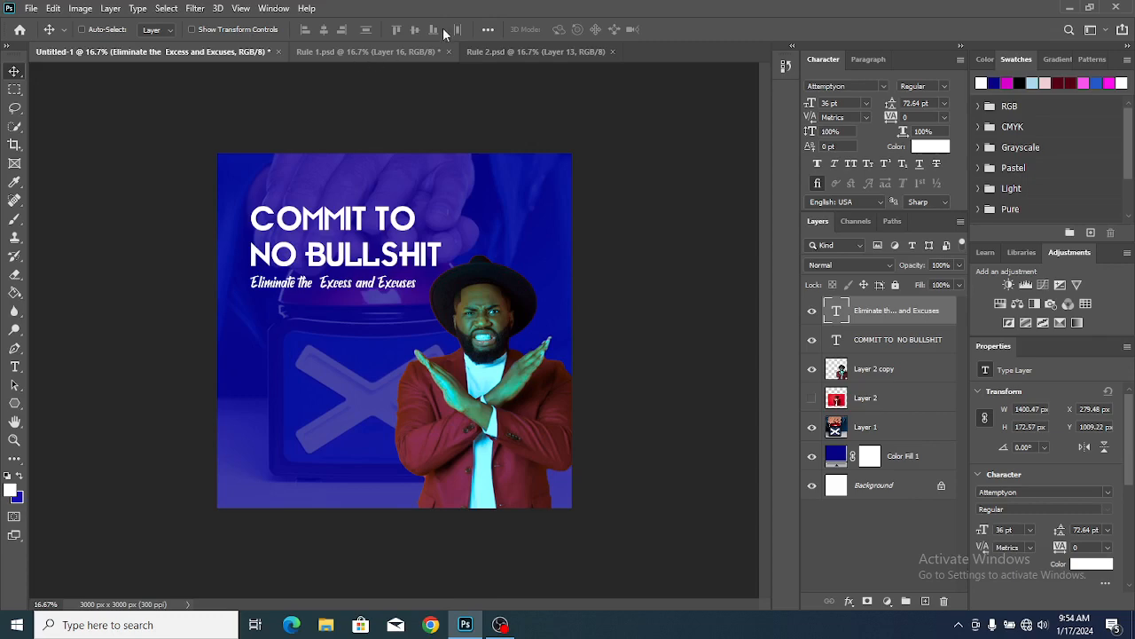
{"action": "left_click", "coordinate": [487, 51]}
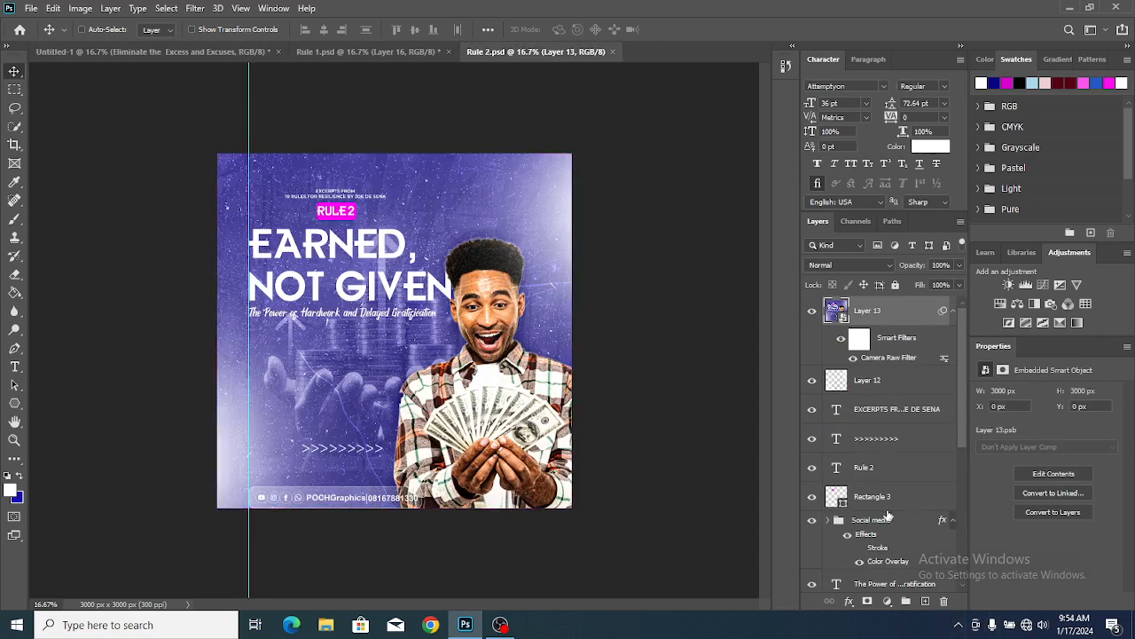
{"action": "left_click_drag", "start_coordinate": [877, 520], "coordinate": [338, 473]}
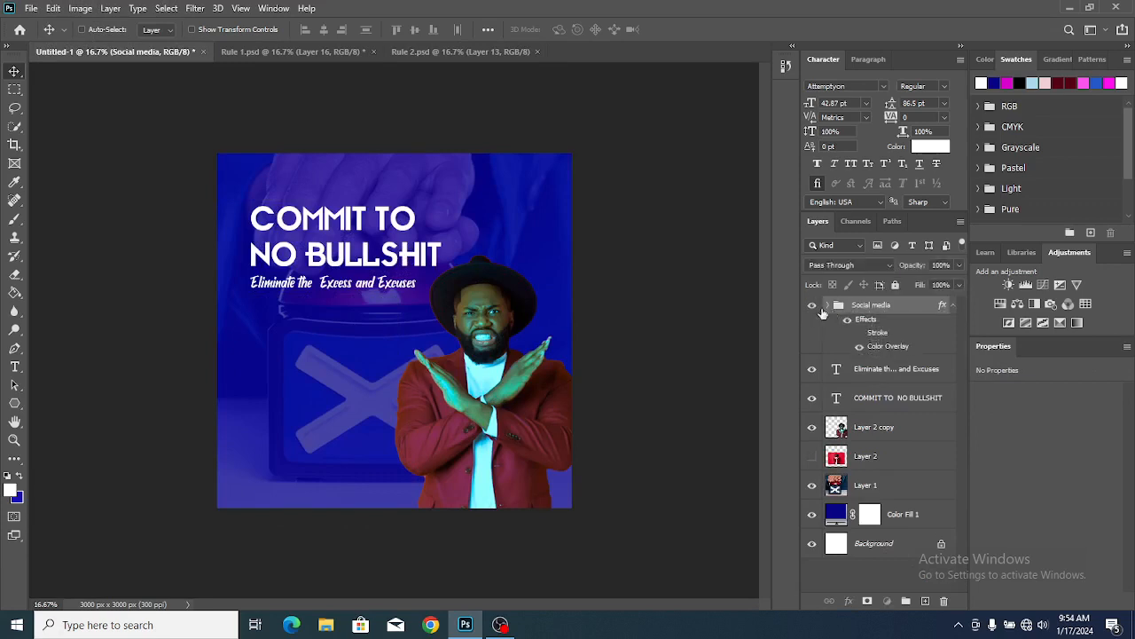
{"action": "key", "text": "Delete"}
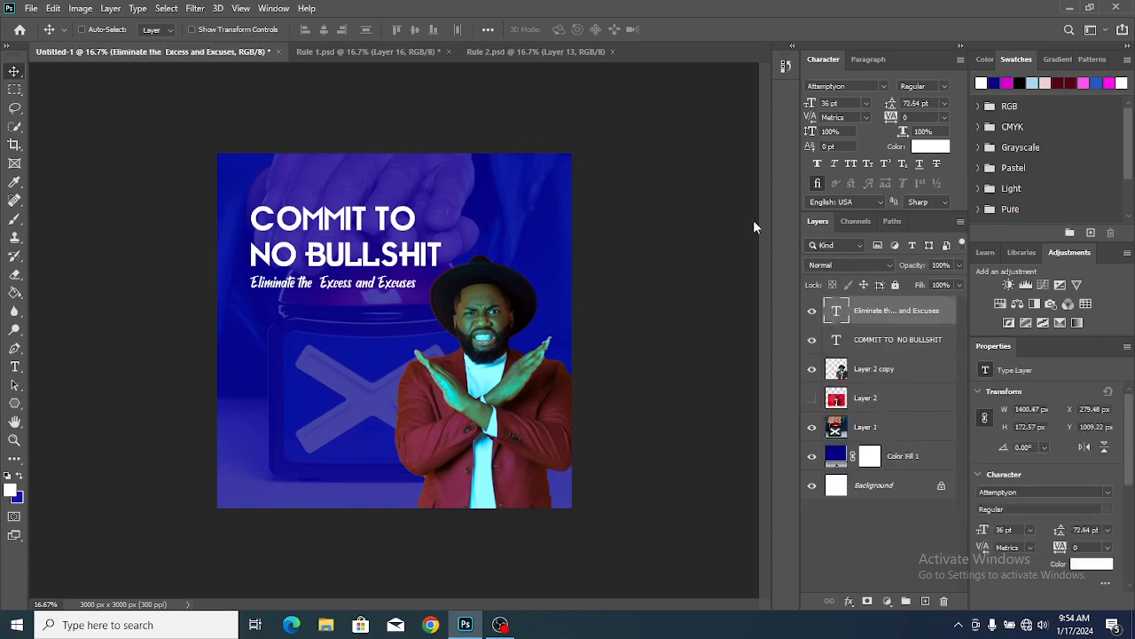
Step: Copy the Social media group from Rule 2.psd to the flyer's bottom edge and align it to a vertical guide at the headline's left edge
{"action": "left_click", "coordinate": [506, 50]}
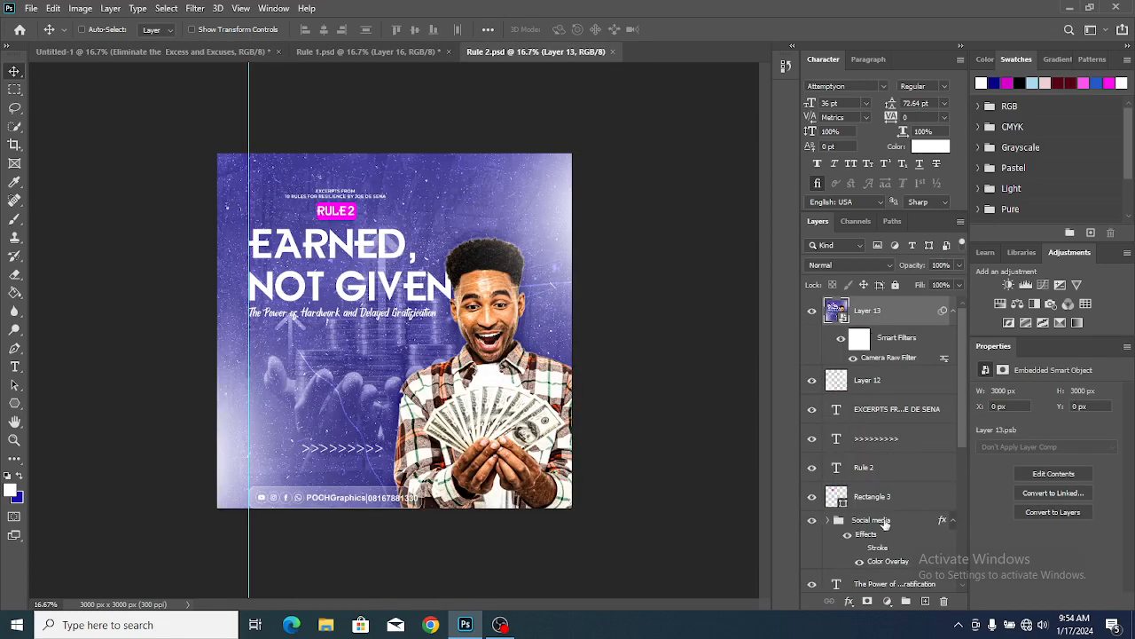
{"action": "left_click_drag", "start_coordinate": [885, 523], "coordinate": [355, 502]}
{"action": "key", "text": "ctrl+r"}
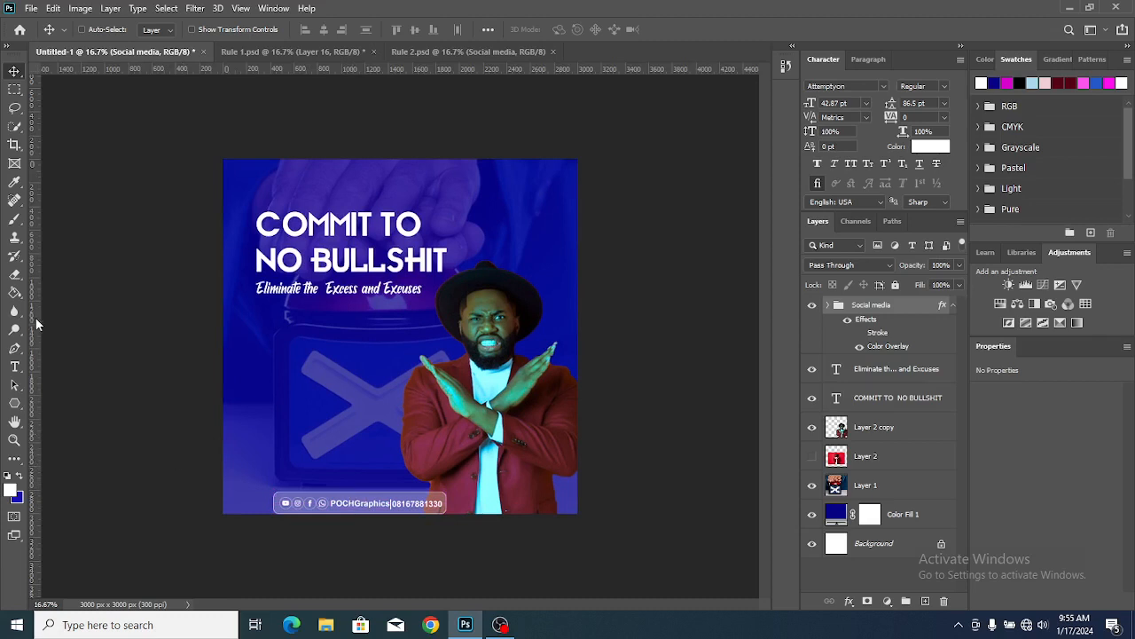
{"action": "left_click_drag", "start_coordinate": [35, 325], "coordinate": [256, 295]}
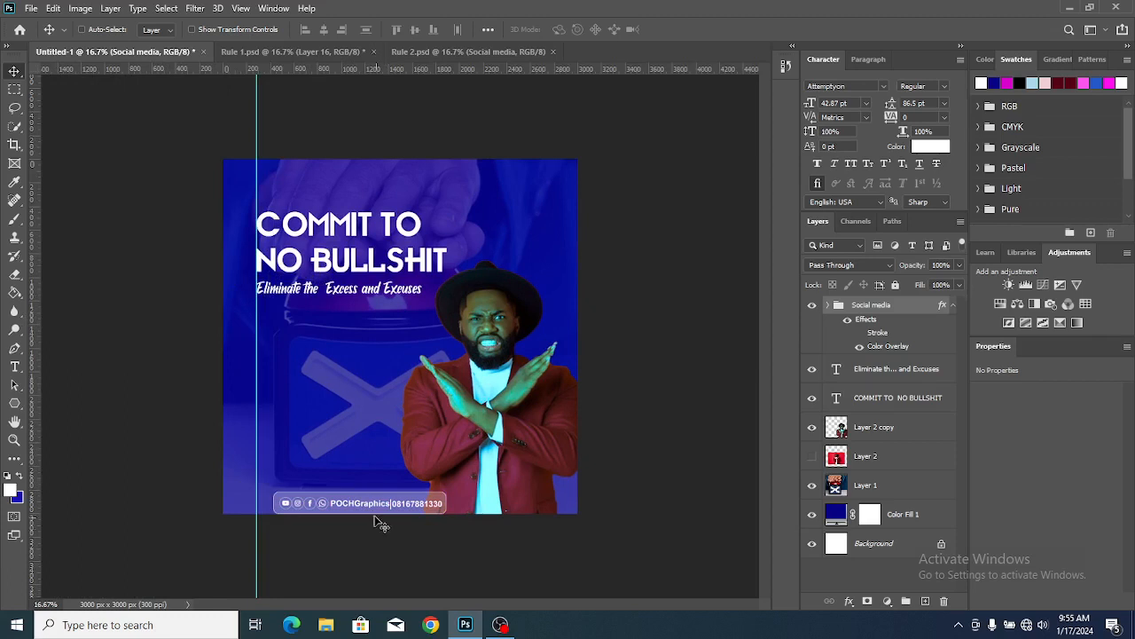
{"action": "mouse_move", "coordinate": [377, 506]}
{"action": "left_mouse_down"}
{"action": "mouse_move", "coordinate": [363, 495]}
{"action": "mouse_move", "coordinate": [358, 506]}
{"action": "left_mouse_up"}
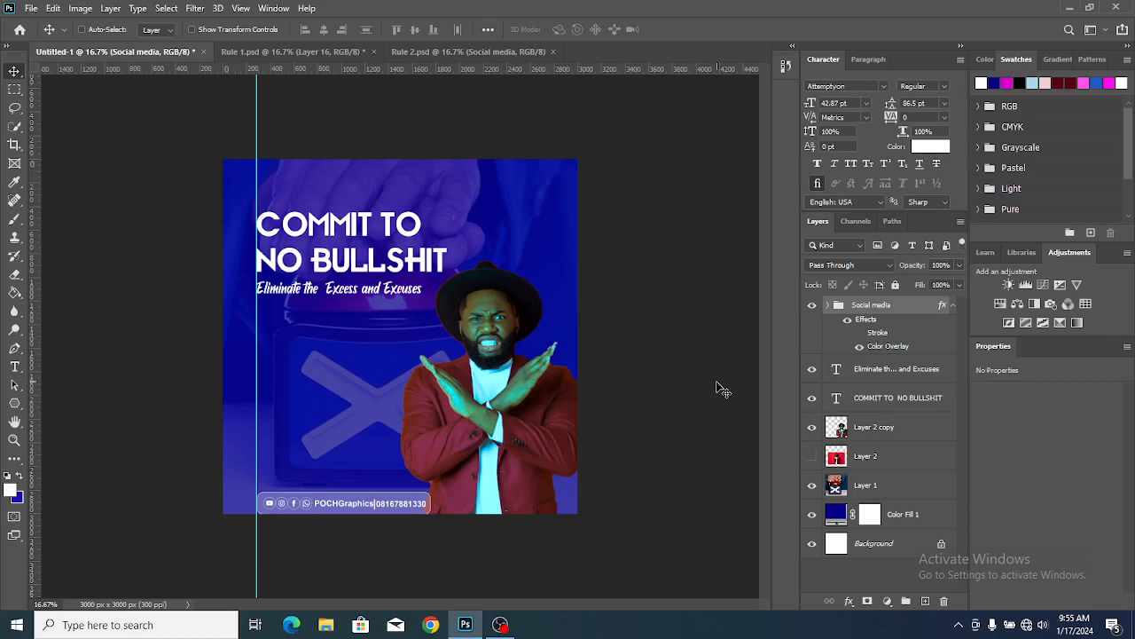
Step: Duplicate the subtitle at about X 287, Y 1418 px and try replacing the copy's text with "An Excuse is more terrible and worse than a"
{"action": "left_click", "coordinate": [410, 293], "text": "ctrl"}
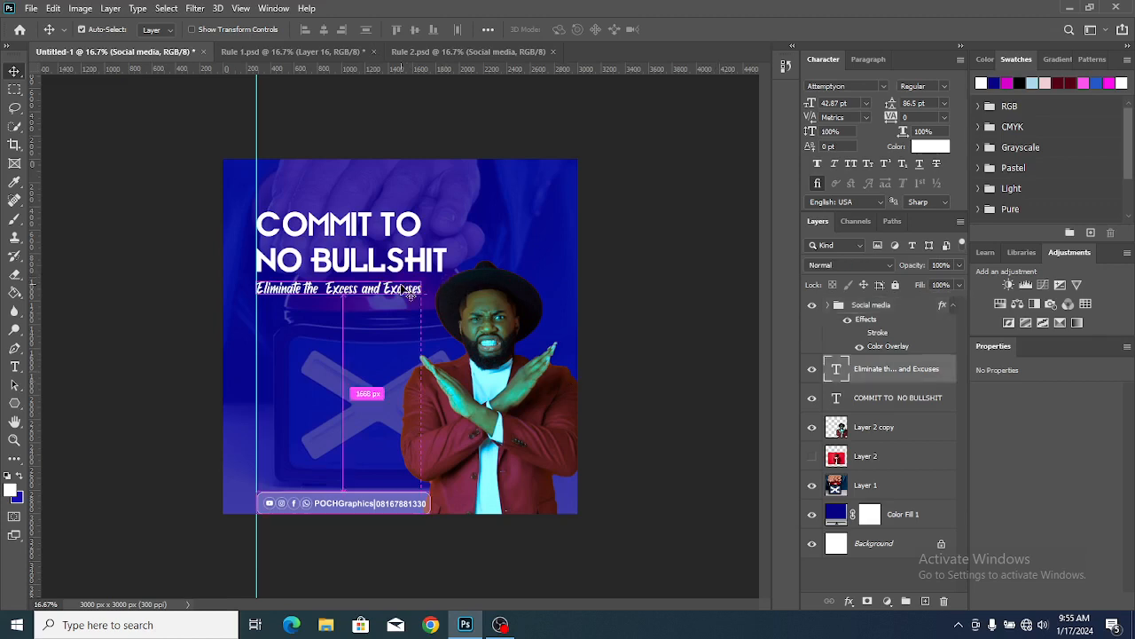
{"action": "left_click_drag", "start_coordinate": [408, 293], "coordinate": [403, 335]}
{"action": "double_click", "coordinate": [403, 335]}
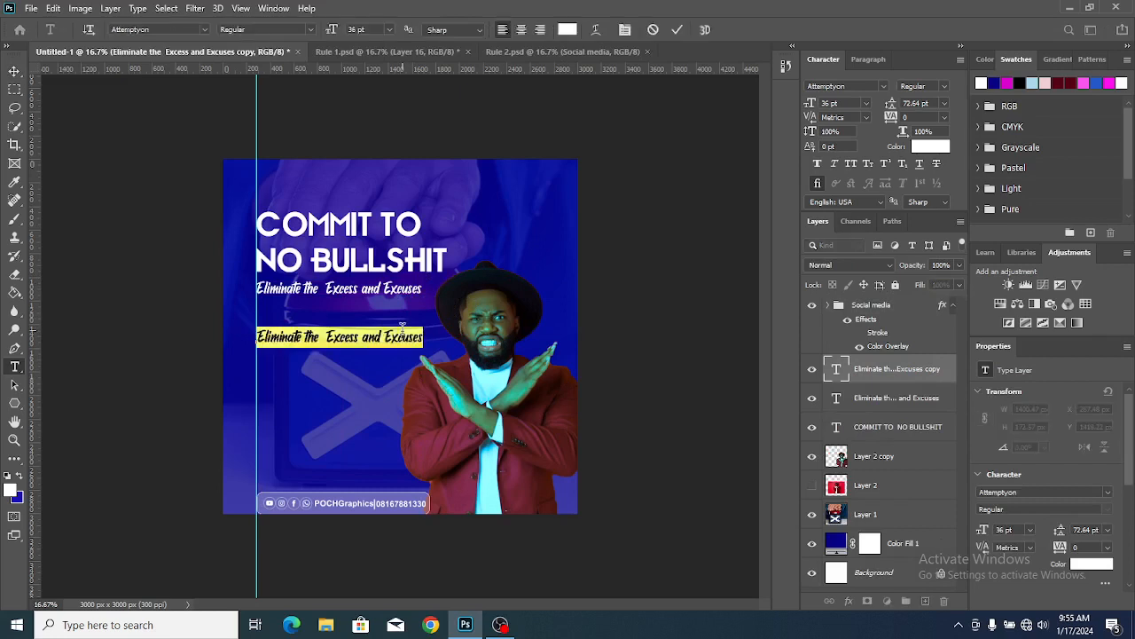
{"action": "type", "text": "Ab"}
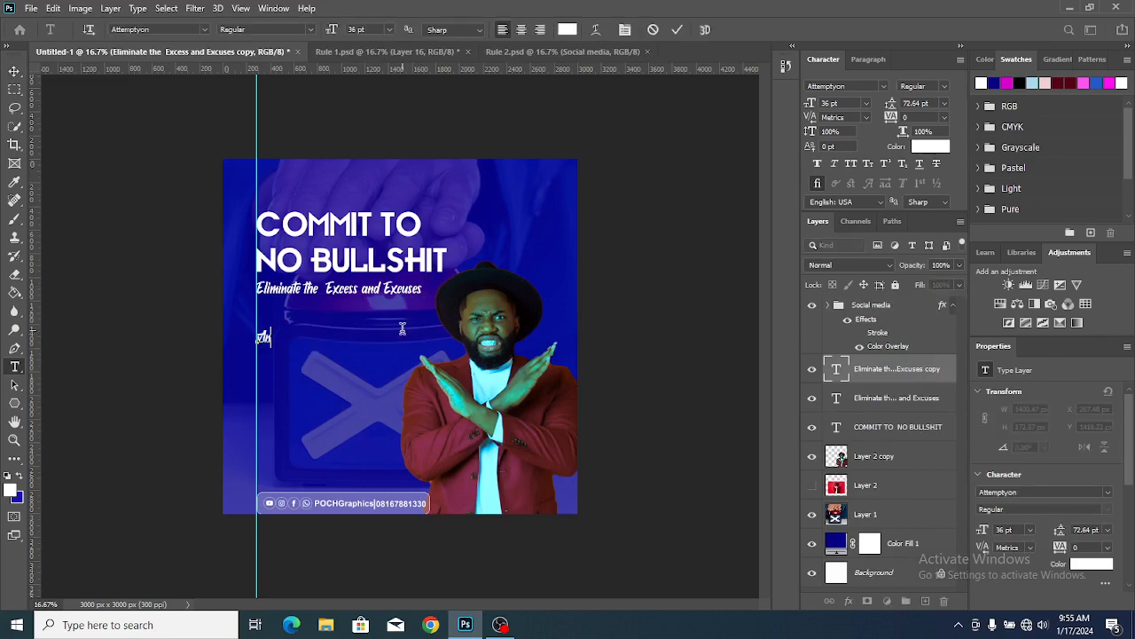
{"action": "type", "text": " Excuse is more t"}
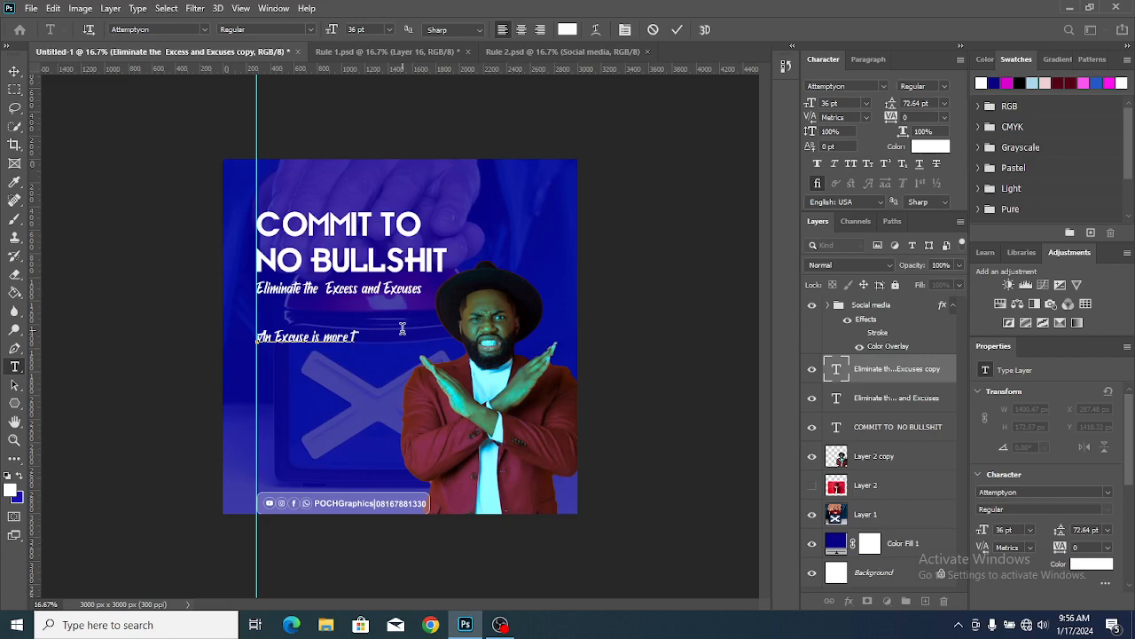
{"action": "type", "text": "er "}
{"action": "type", "text": "ible"}
{"action": "type", "text": "and wrse"}
{"action": "key", "text": "BackSpace"}
{"action": "key", "text": "BackSpace"}
{"action": "type", "text": "ors"}
{"action": "key", "text": "BackSpace"}
{"action": "key", "text": "BackSpace"}
{"action": "key", "text": "BackSpace"}
{"action": "key", "text": "BackSpace"}
{"action": "type", "text": "rse than a lies"}
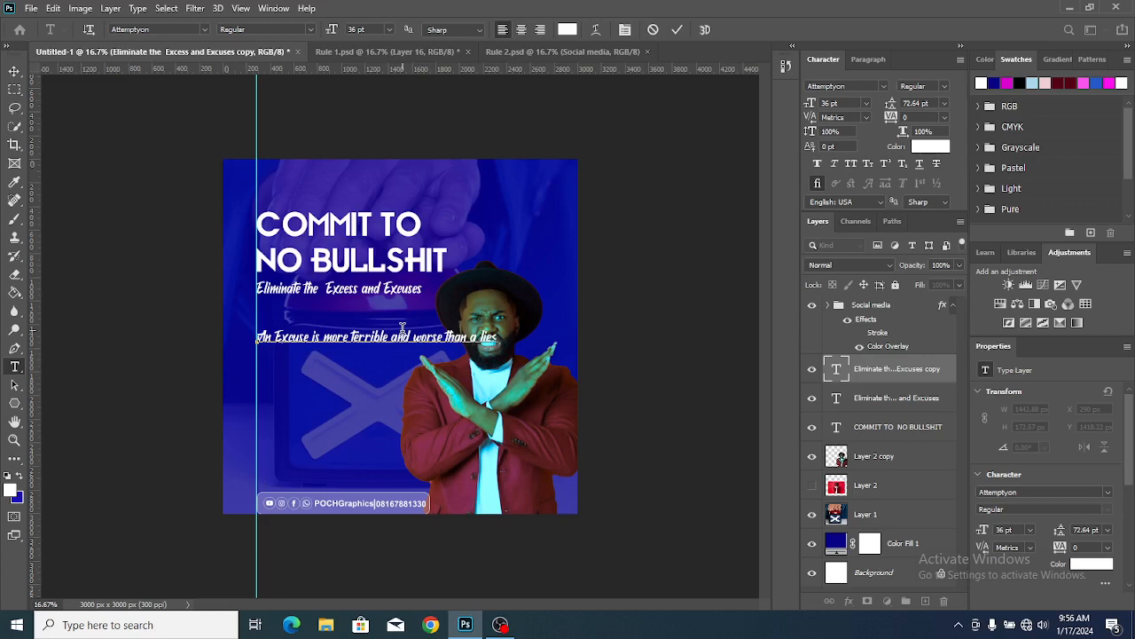
{"action": "key", "text": "BackSpace"}
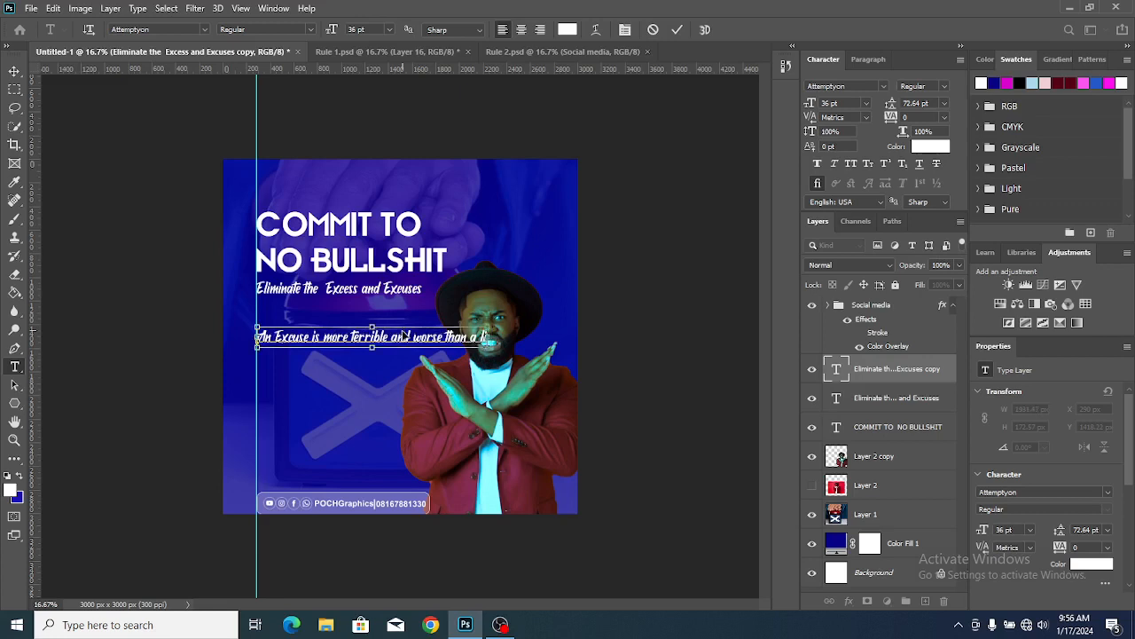
{"action": "key", "text": "Escape"}
{"action": "key", "text": "v"}
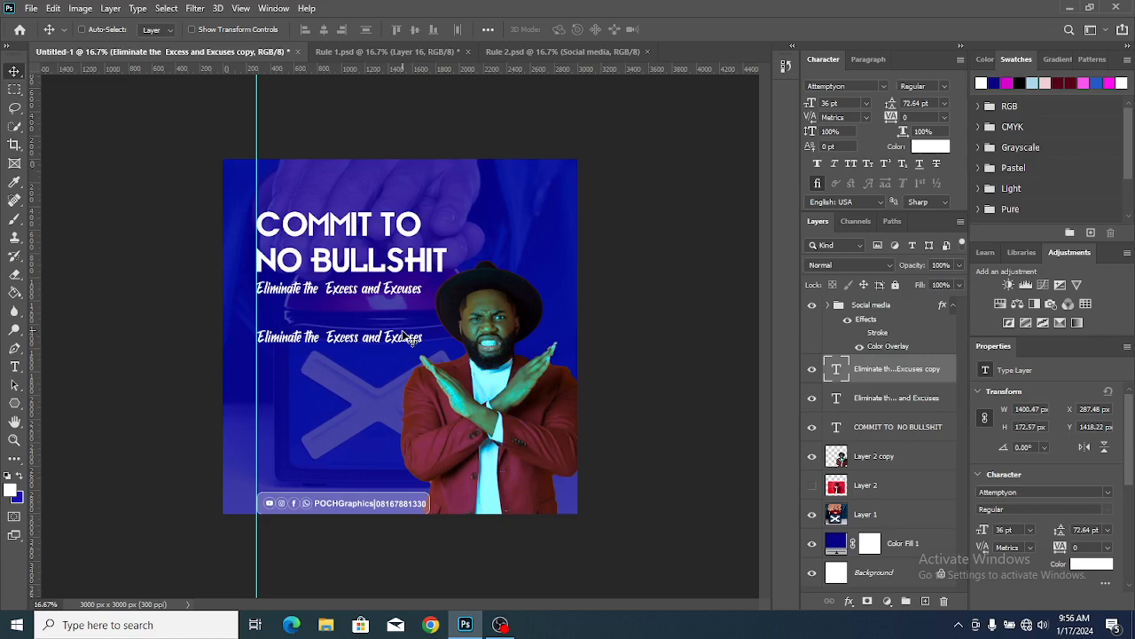
Step: Delete the duplicate of the "Eliminate the Excess and Excuses" subtitle from the flyer
{"action": "key", "text": "ctrl+z"}
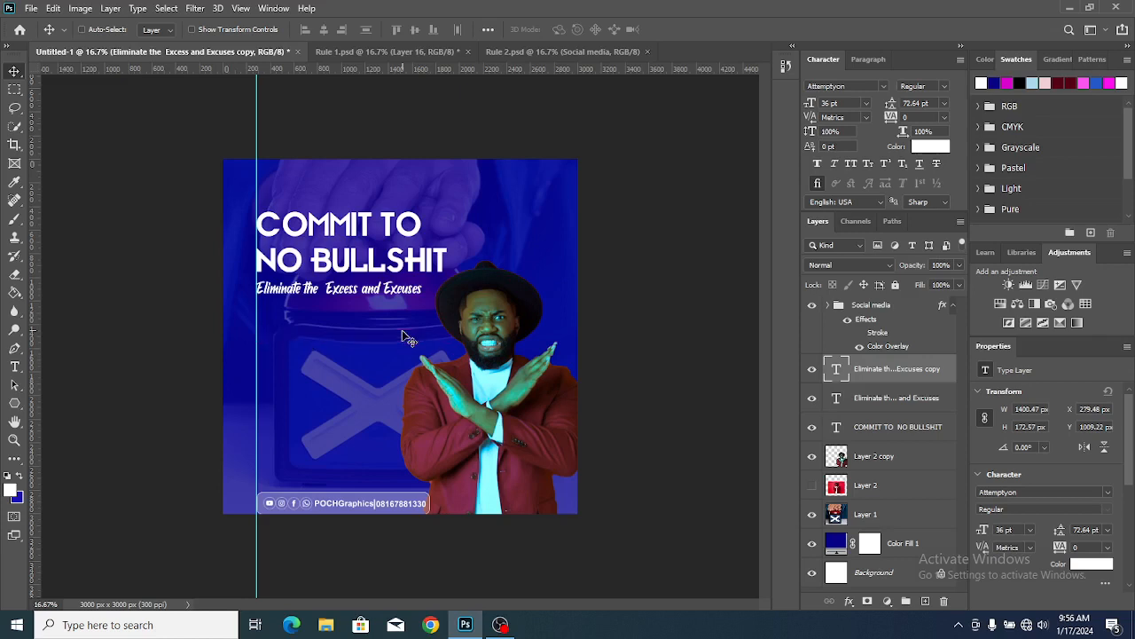
{"action": "key", "text": "Delete"}
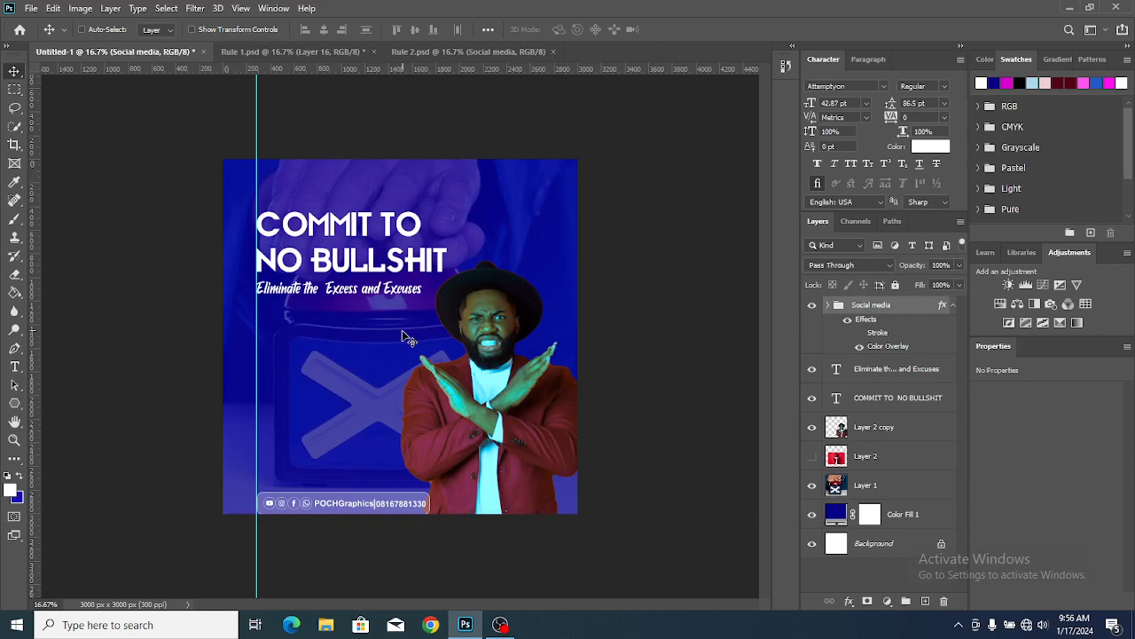
{"action": "key", "text": "ctrl+z"}
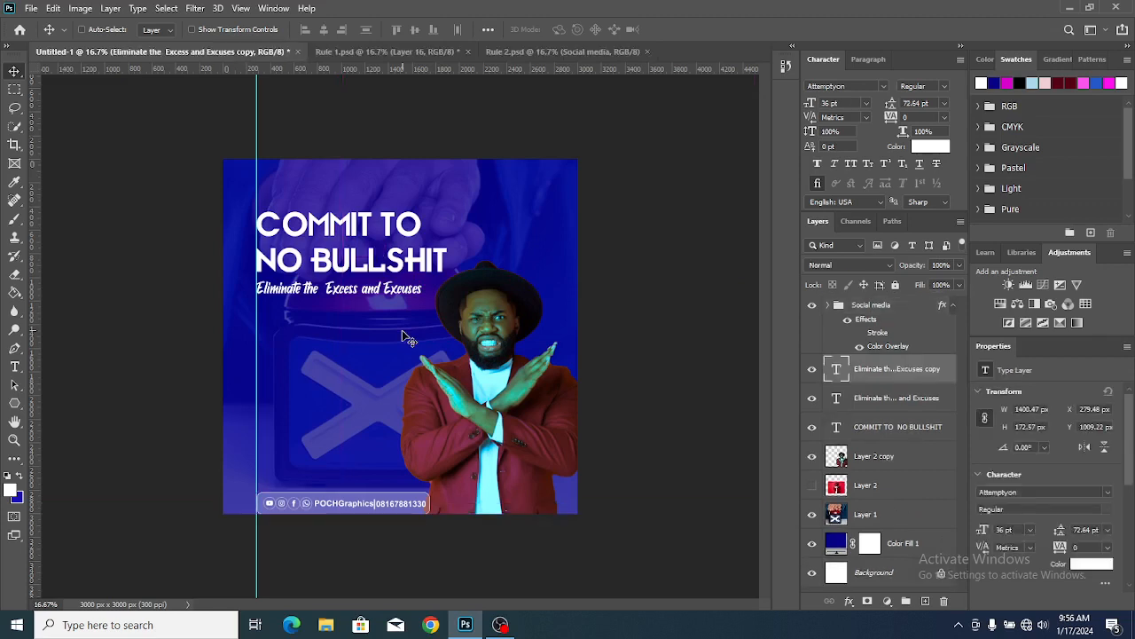
{"action": "key", "text": "ctrl"}
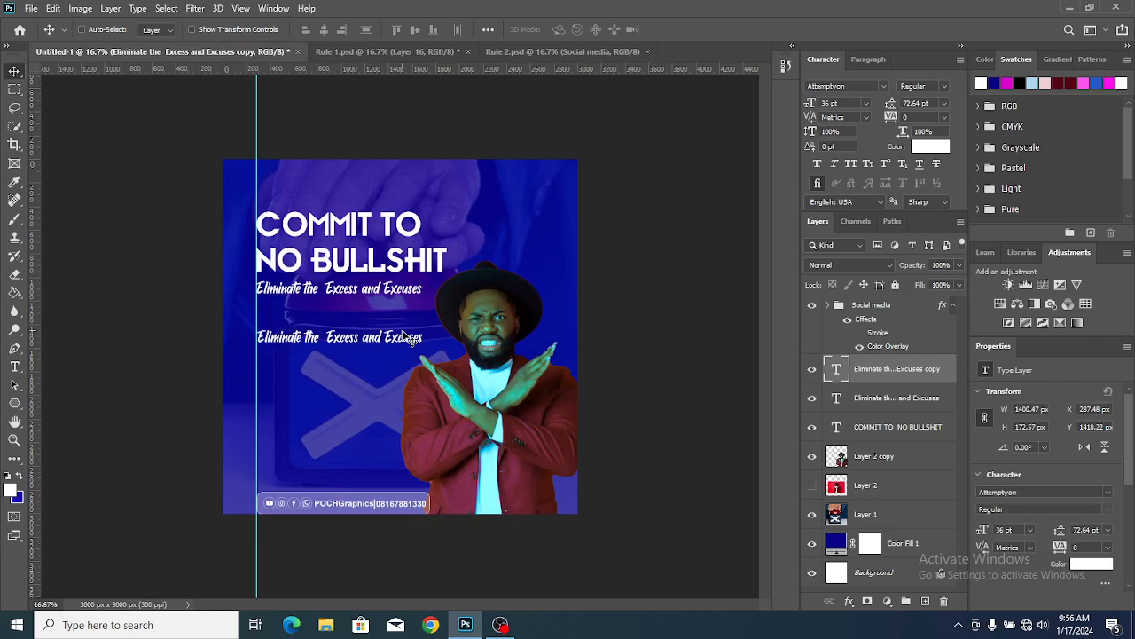
{"action": "left_click", "coordinate": [402, 335]}
{"action": "left_click", "coordinate": [403, 335]}
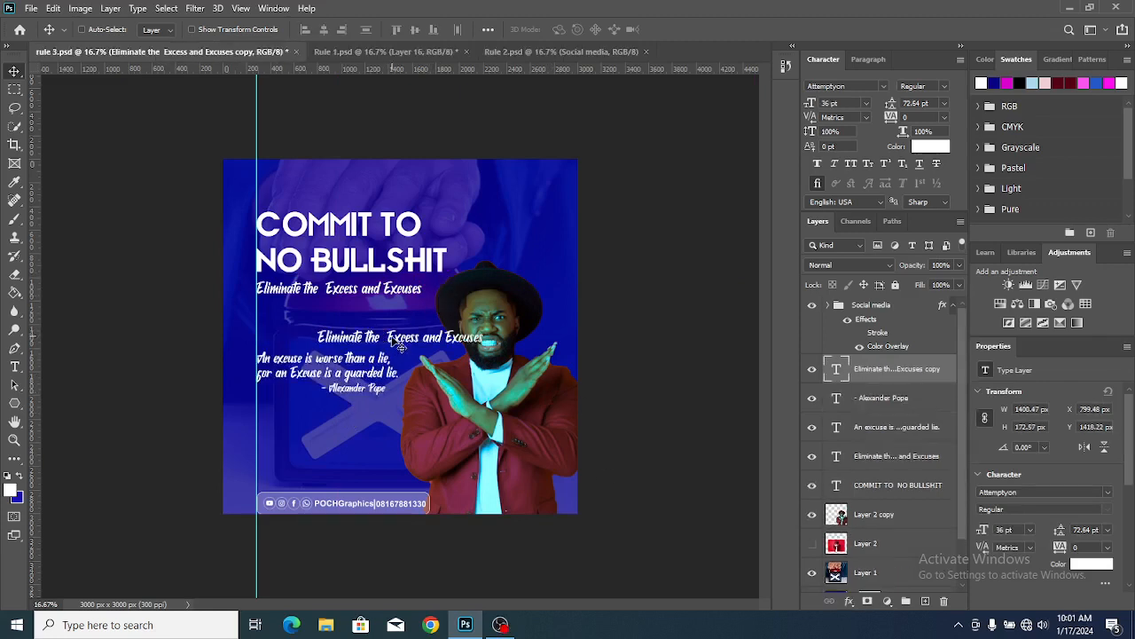
{"action": "key", "text": "Delete"}
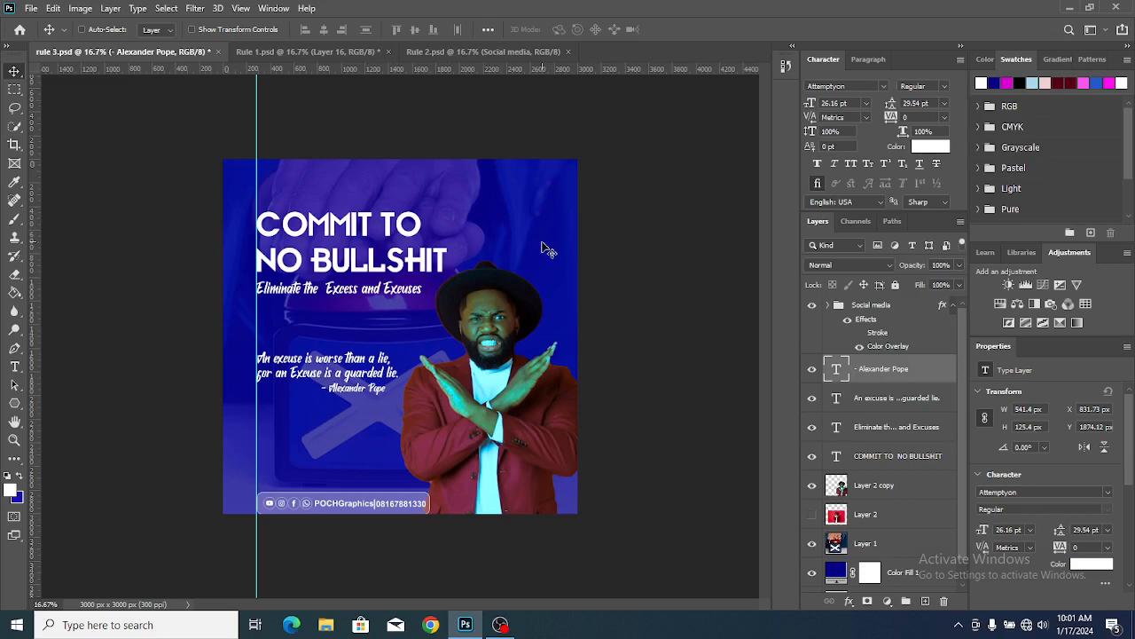
Step: Copy the Layer 2 texture from Rule 2.psd into the flyer, position it over the whole canvas at X -818, Y 0 px and compare its effect
{"action": "left_click", "coordinate": [467, 51]}
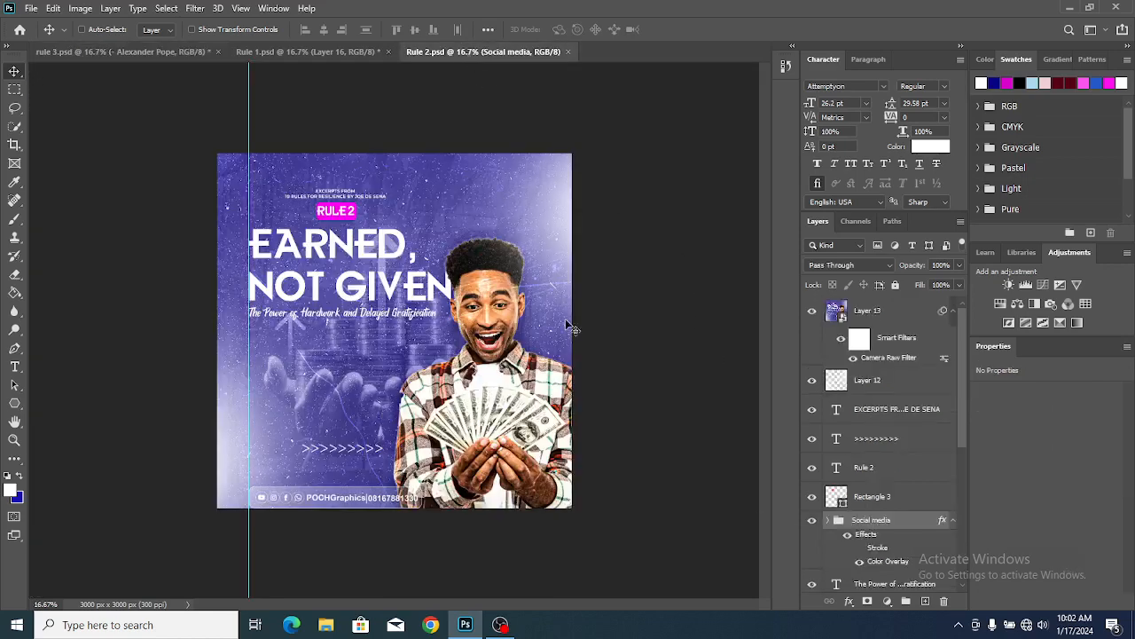
{"action": "left_click", "coordinate": [492, 180], "text": "ctrl"}
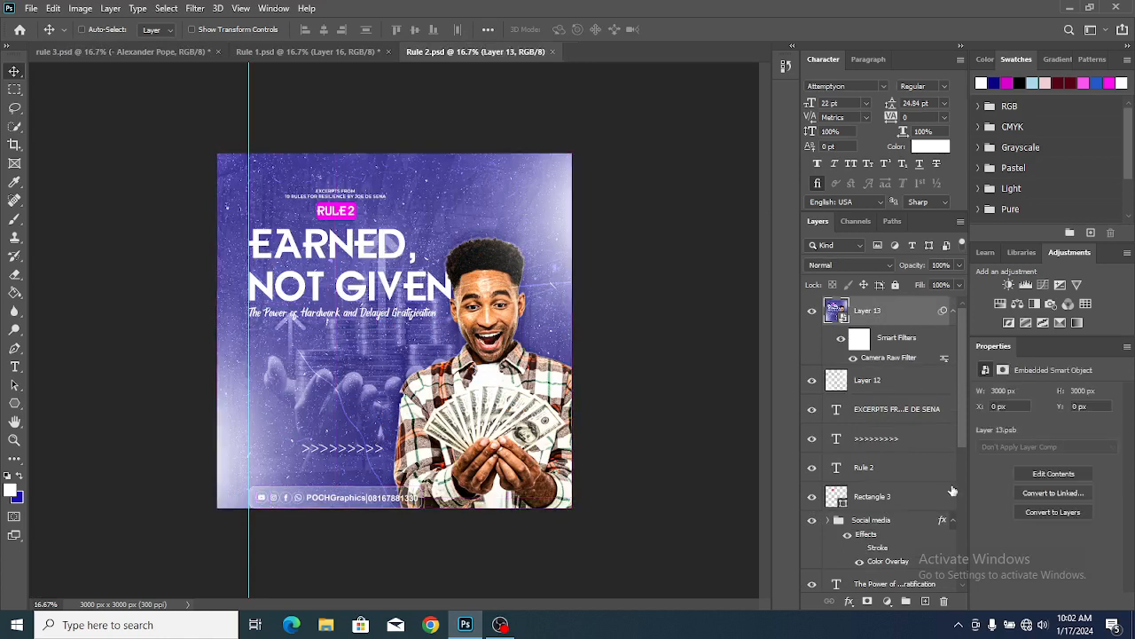
{"action": "scroll", "coordinate": [961, 582], "scroll_direction": "down", "scroll_amount": 5}
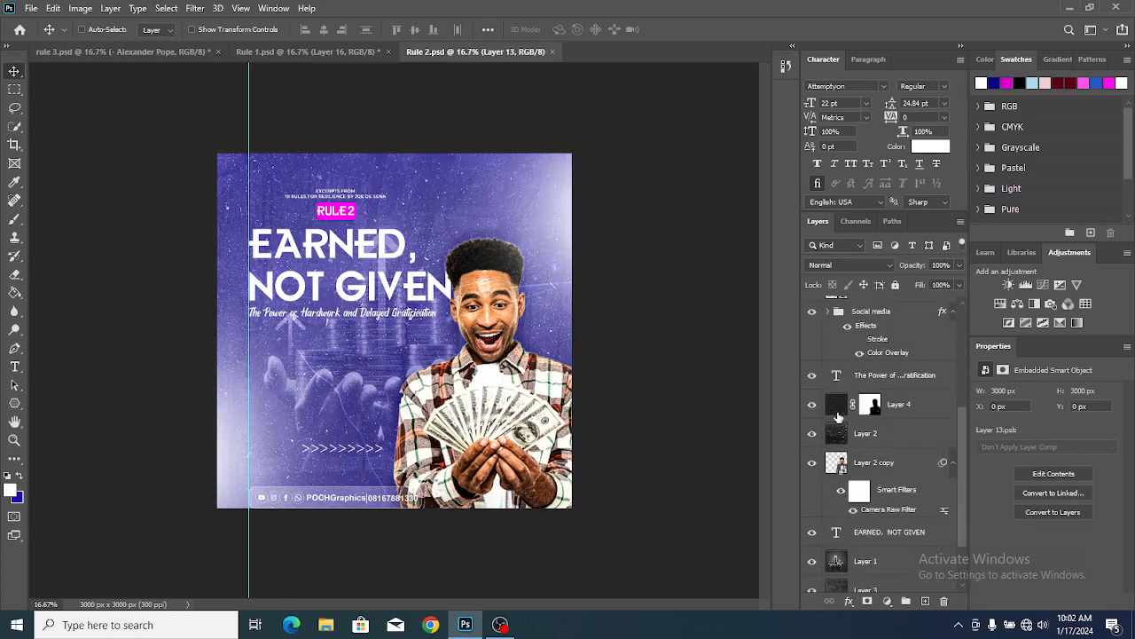
{"action": "left_click_drag", "start_coordinate": [839, 433], "coordinate": [362, 344]}
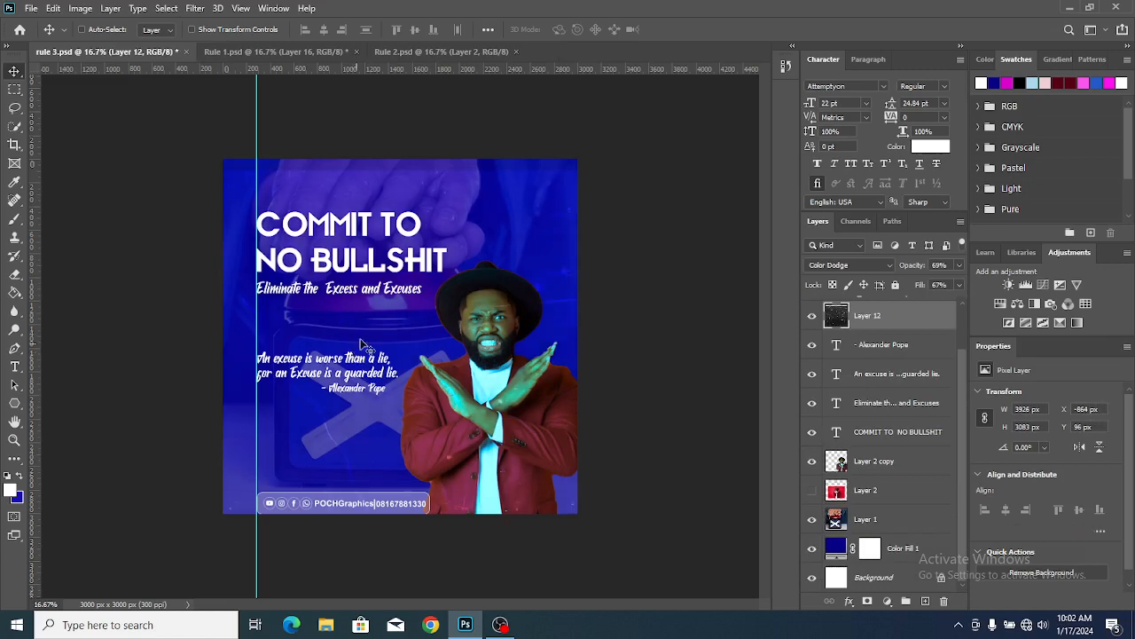
{"action": "left_click_drag", "start_coordinate": [427, 314], "coordinate": [427, 306]}
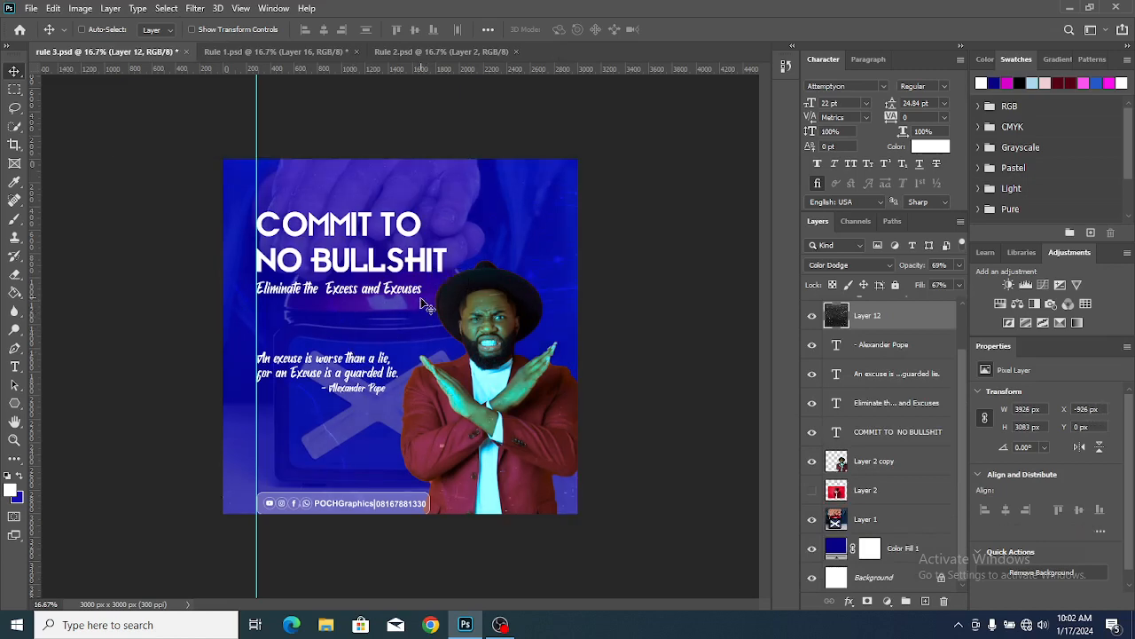
{"action": "key", "text": "ctrl+0"}
{"action": "left_click_drag", "start_coordinate": [536, 179], "coordinate": [562, 226]}
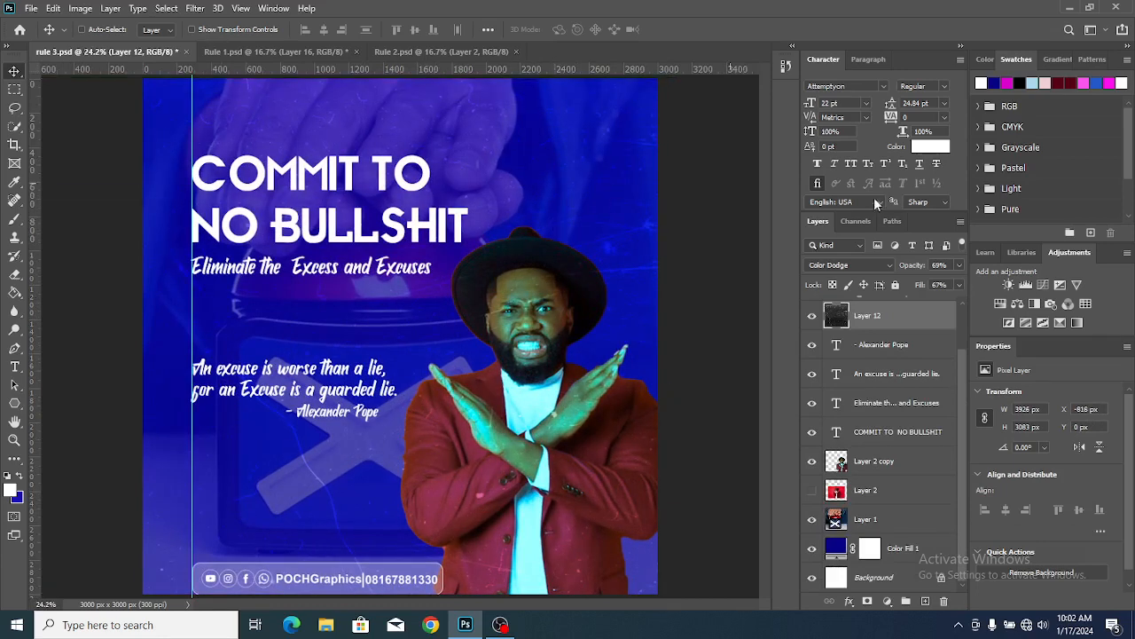
{"action": "left_click", "coordinate": [814, 318]}
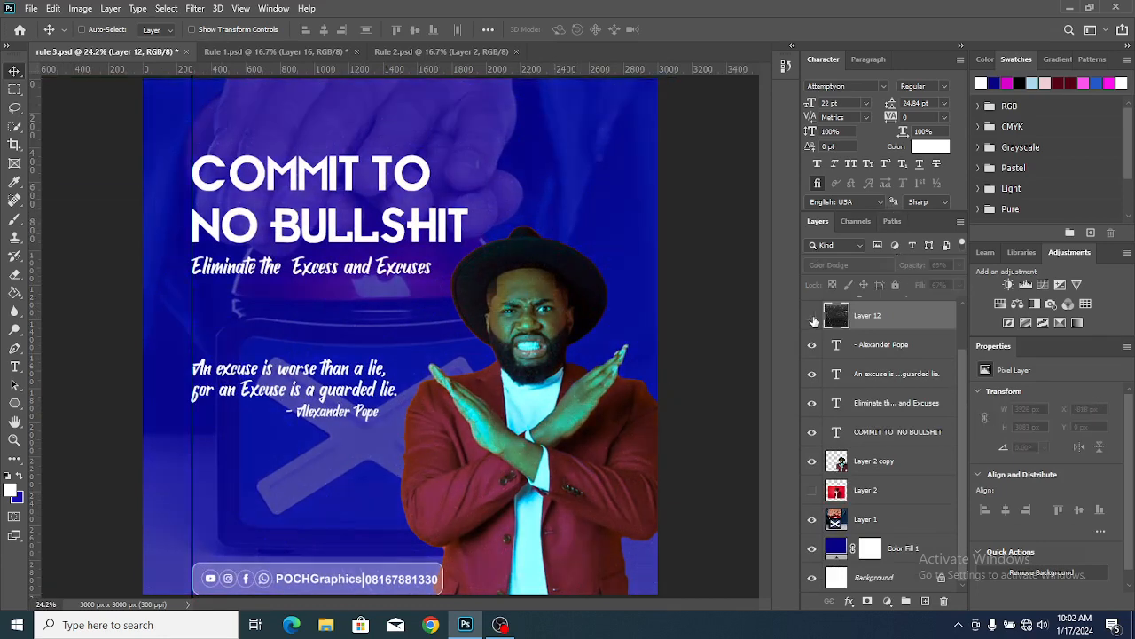
{"action": "left_click", "coordinate": [812, 318]}
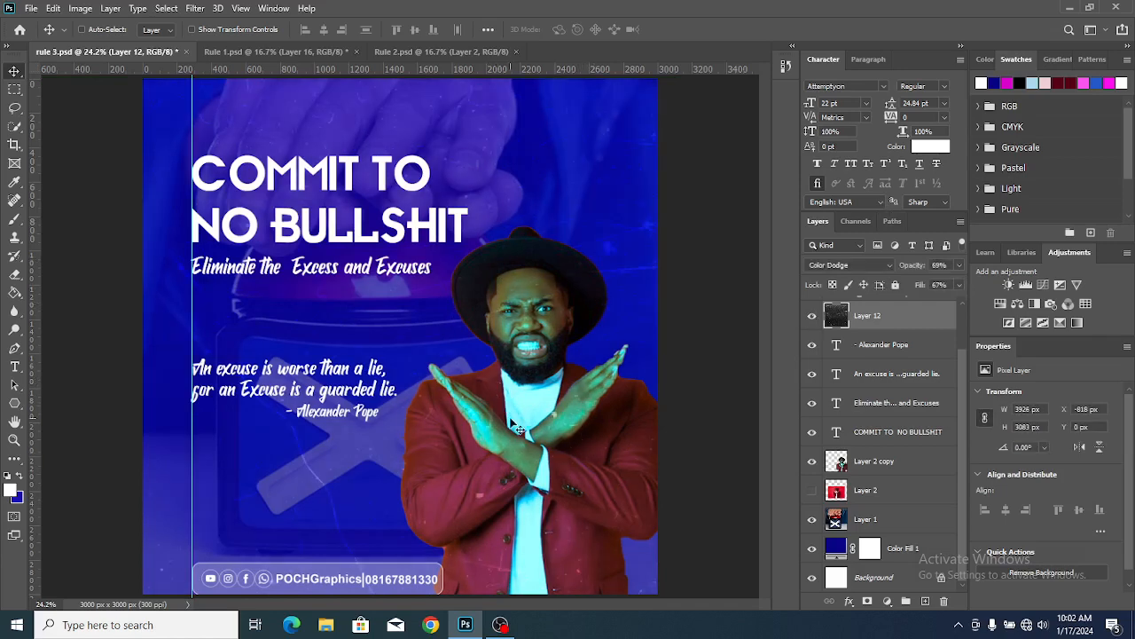
Step: Copy the Layer 4 dust texture from Rule 2.psd into the flyer and delete its layer mask without applying it
{"action": "left_click", "coordinate": [400, 53]}
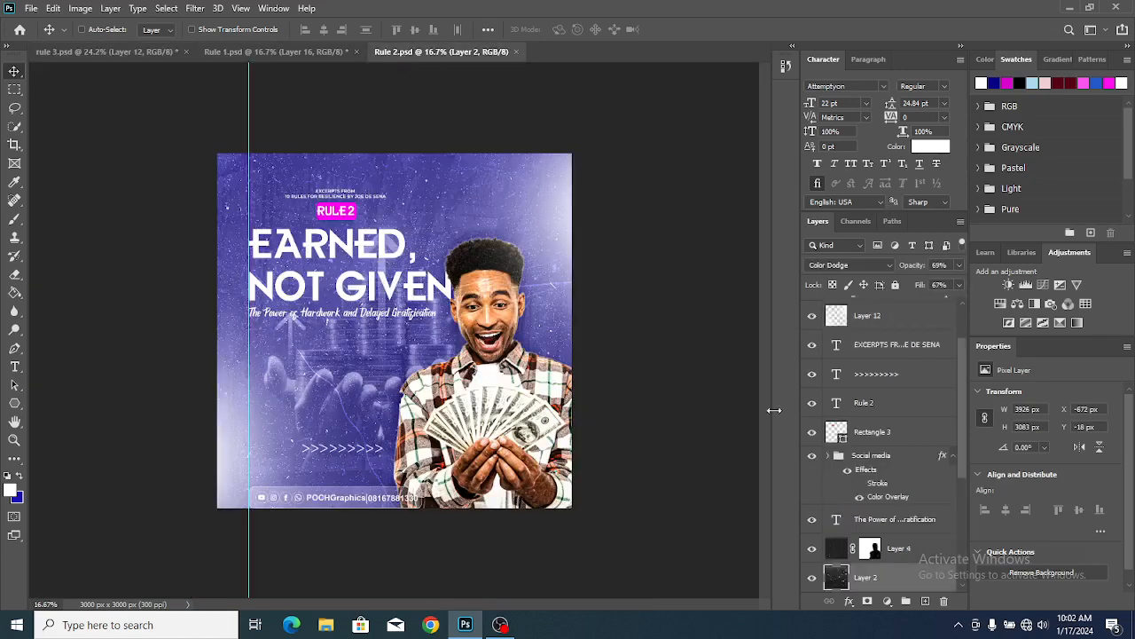
{"action": "mouse_move", "coordinate": [843, 550]}
{"action": "left_mouse_down"}
{"action": "mouse_move", "coordinate": [892, 553]}
{"action": "mouse_move", "coordinate": [668, 454]}
{"action": "mouse_move", "coordinate": [306, 63]}
{"action": "mouse_move", "coordinate": [155, 64]}
{"action": "mouse_move", "coordinate": [474, 237]}
{"action": "mouse_move", "coordinate": [320, 168]}
{"action": "mouse_move", "coordinate": [142, 53]}
{"action": "mouse_move", "coordinate": [352, 290]}
{"action": "mouse_move", "coordinate": [435, 355]}
{"action": "left_mouse_up"}
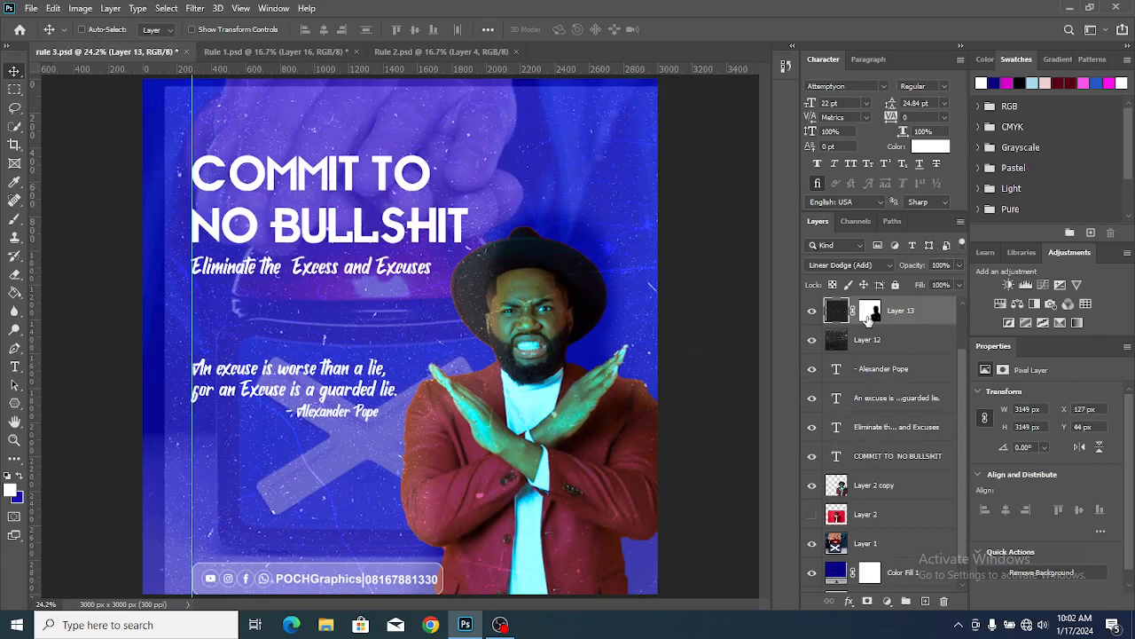
{"action": "left_click_drag", "start_coordinate": [868, 316], "coordinate": [948, 601]}
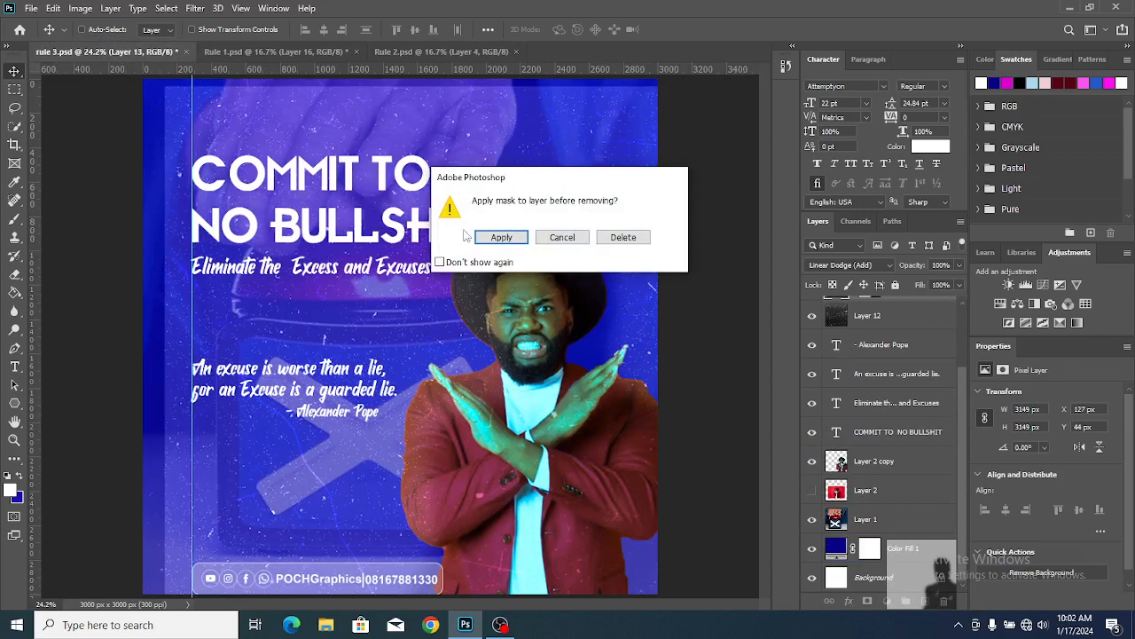
{"action": "left_click", "coordinate": [623, 237]}
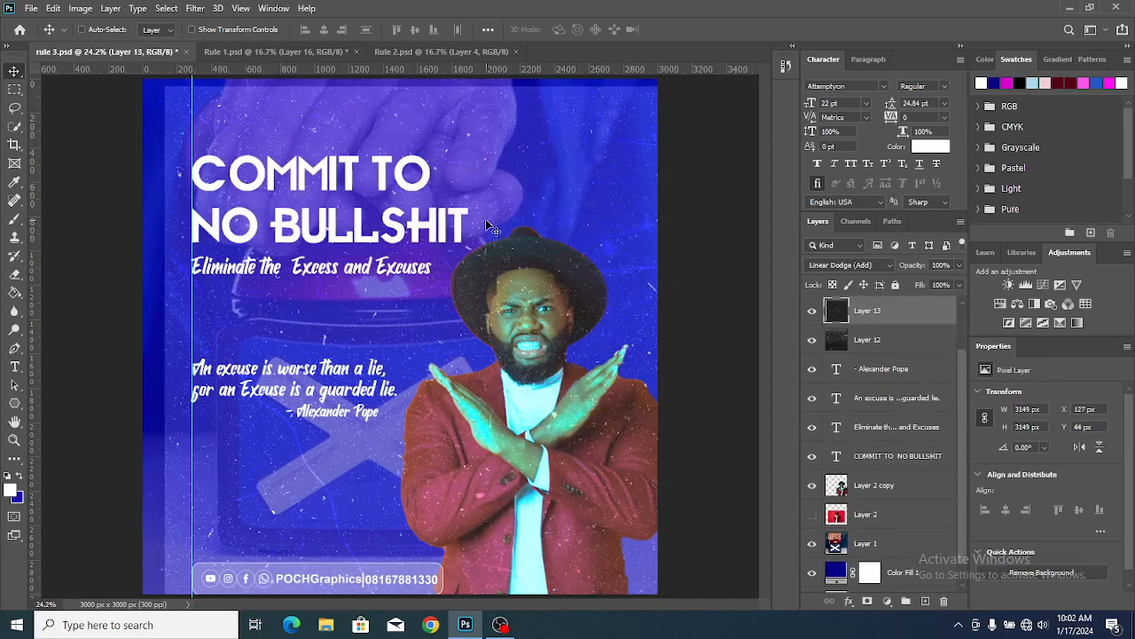
Step: Place the dust texture over the canvas at X 0, Y -74 px, directly beneath the man cut-out, with 61% opacity
{"action": "left_click_drag", "start_coordinate": [548, 290], "coordinate": [521, 264]}
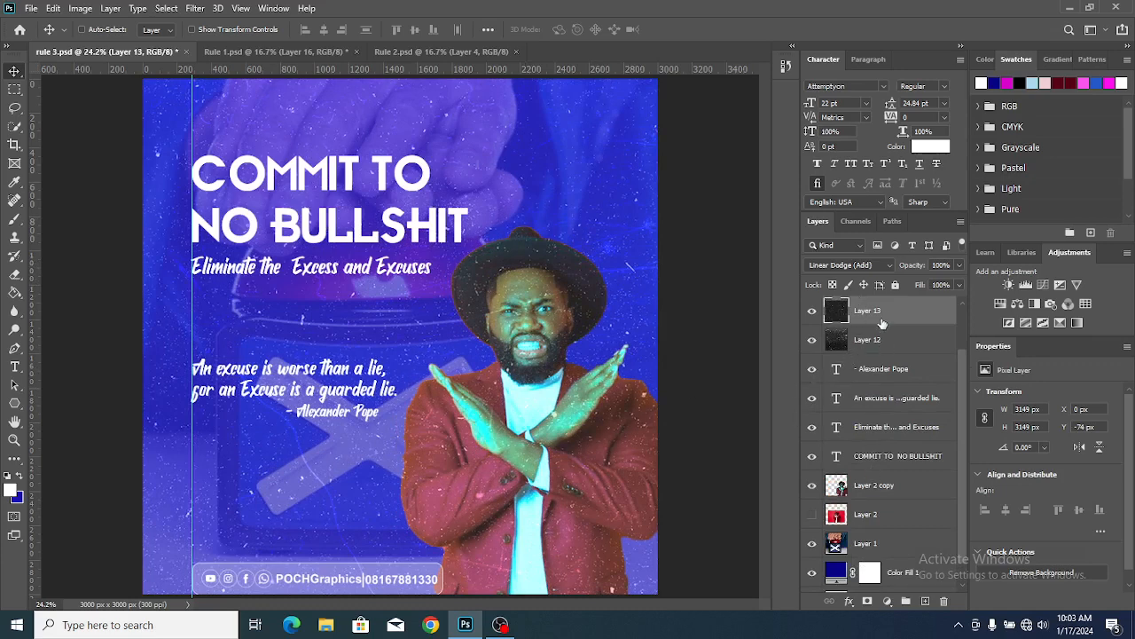
{"action": "left_click_drag", "start_coordinate": [881, 313], "coordinate": [869, 510]}
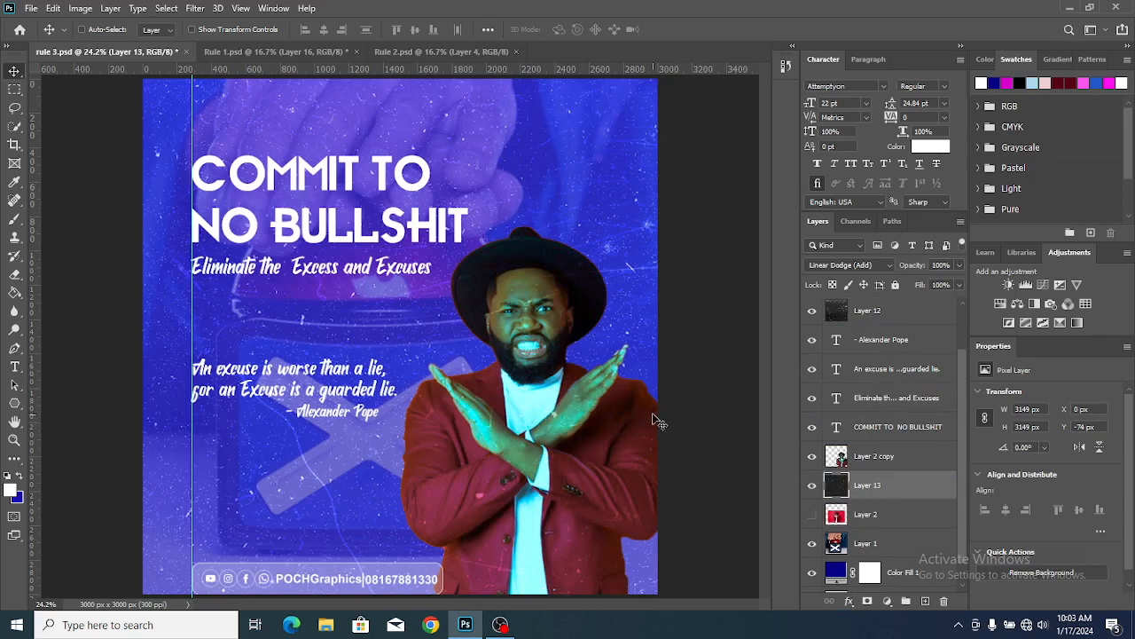
{"action": "left_click", "coordinate": [811, 486]}
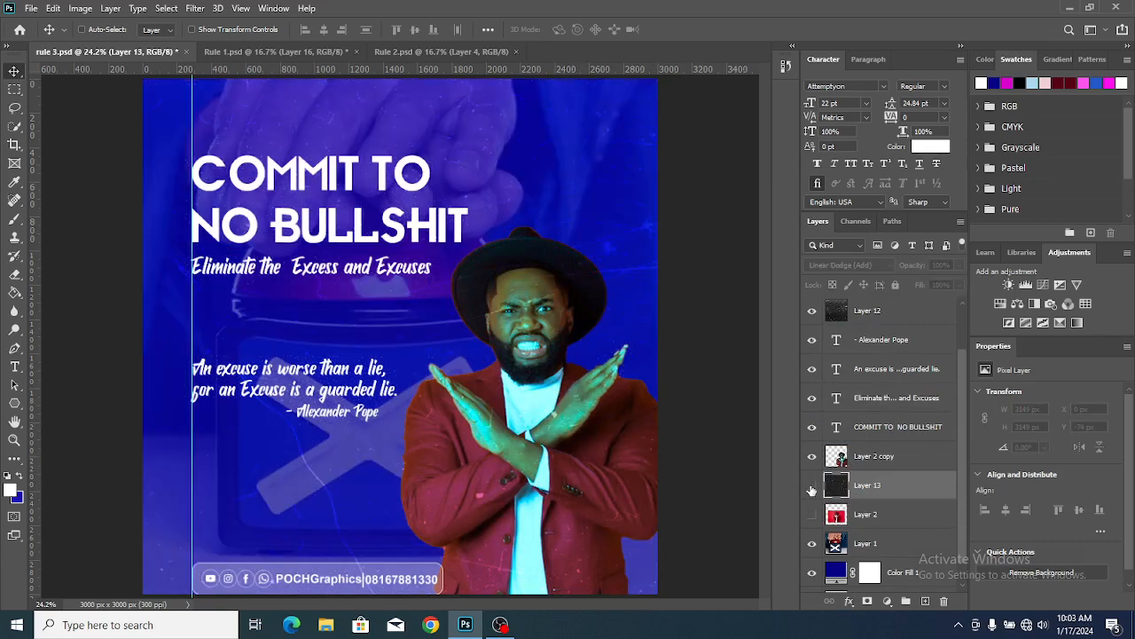
{"action": "left_click", "coordinate": [812, 487]}
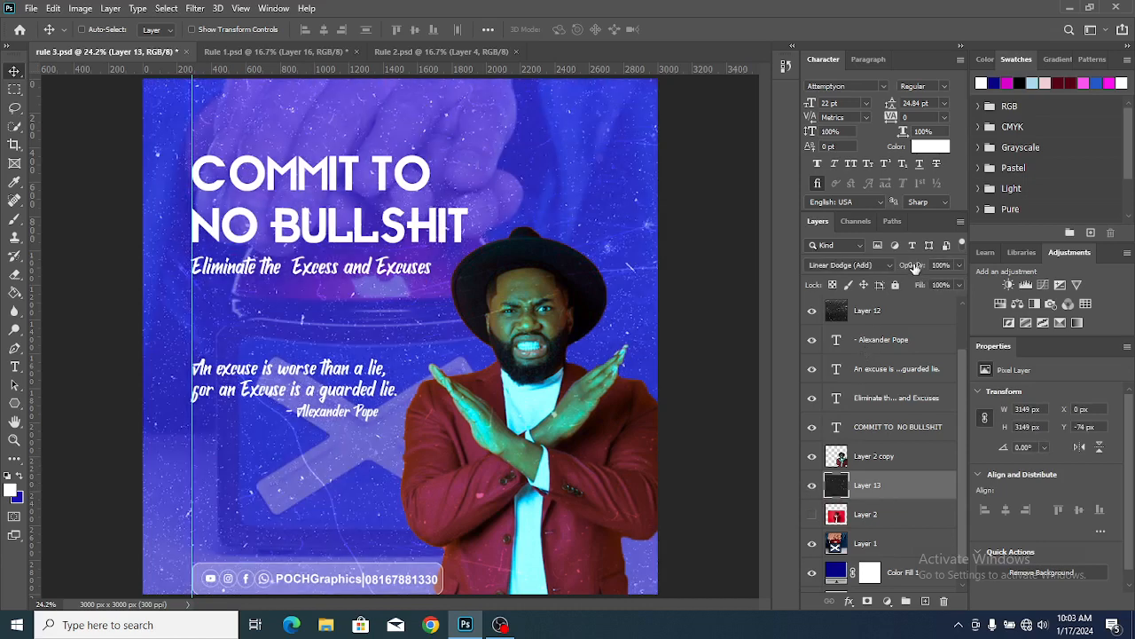
{"action": "left_click_drag", "start_coordinate": [915, 268], "coordinate": [886, 276]}
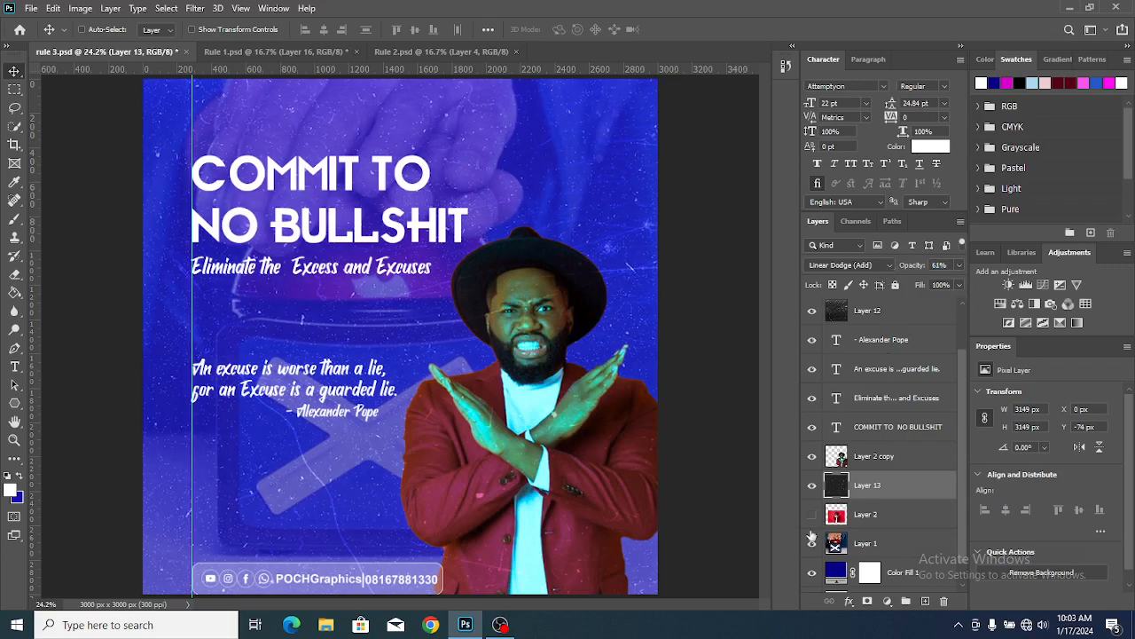
{"action": "key", "text": "ctrl+minus"}
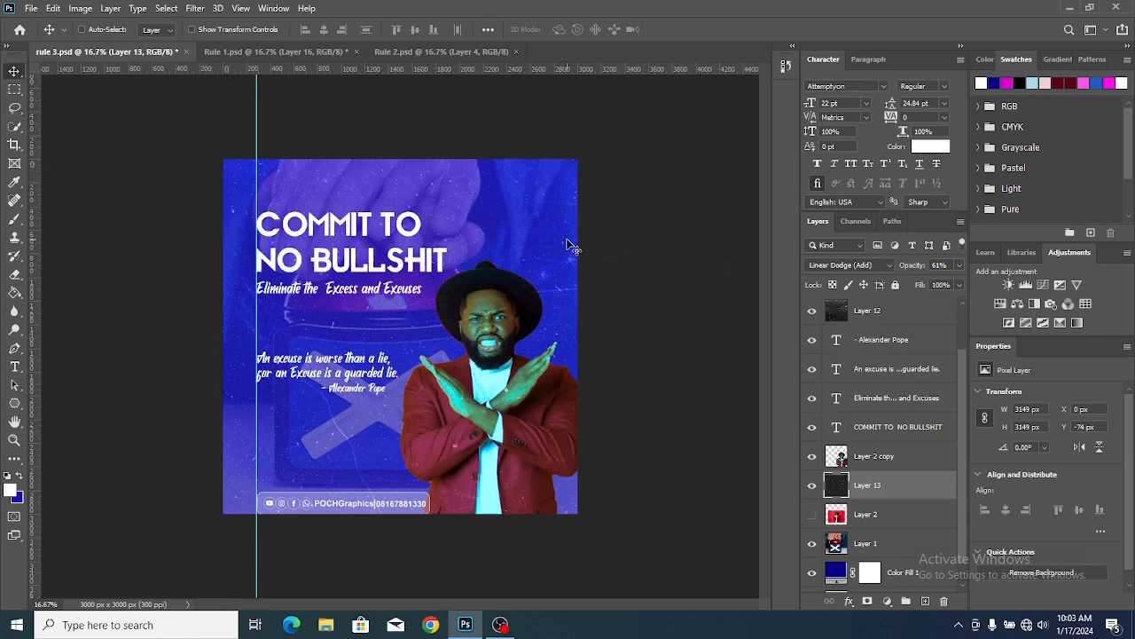
Step: Scale the man cut-out up to about 116% and position it at about X 1419, Y 589 px
{"action": "left_click", "coordinate": [527, 387], "text": "ctrl"}
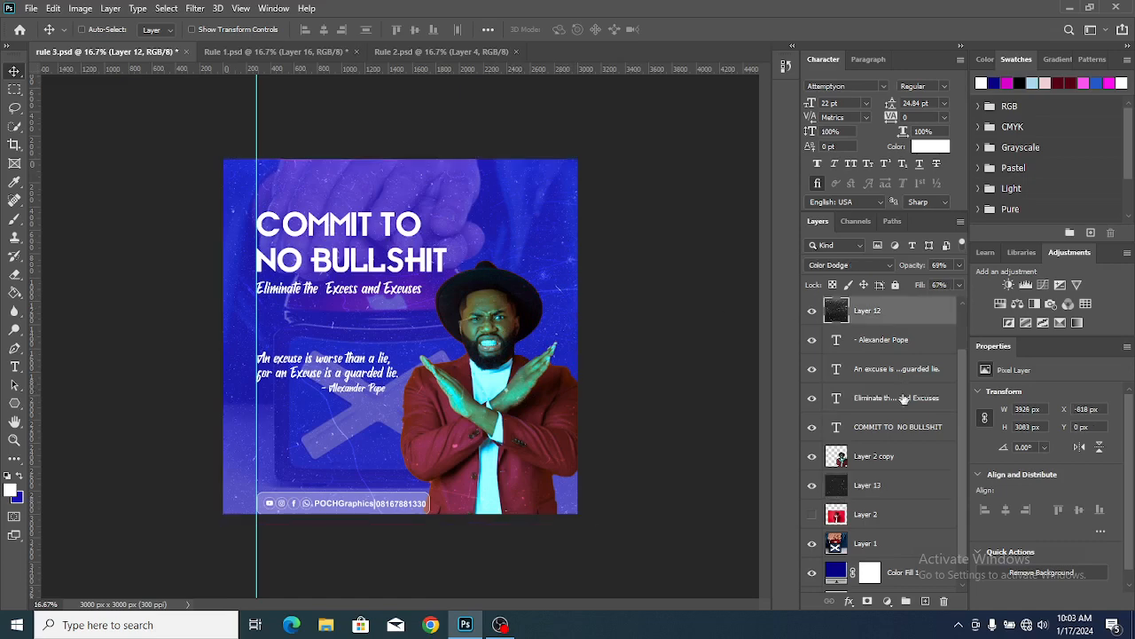
{"action": "left_click", "coordinate": [858, 454], "text": "ctrl"}
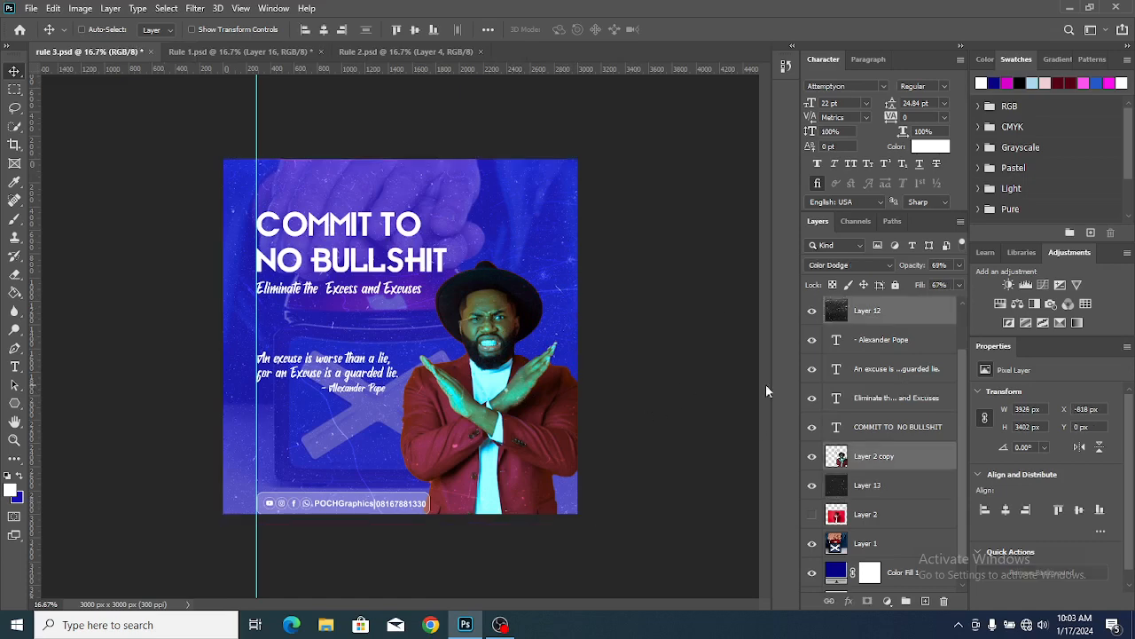
{"action": "left_click", "coordinate": [857, 308]}
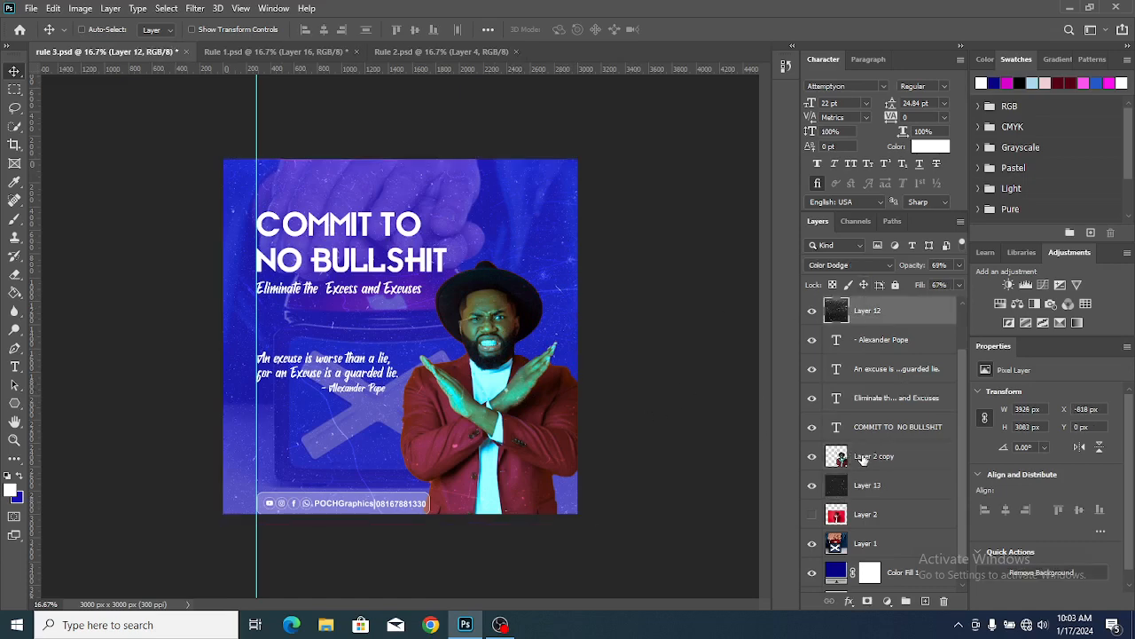
{"action": "left_click", "coordinate": [862, 458]}
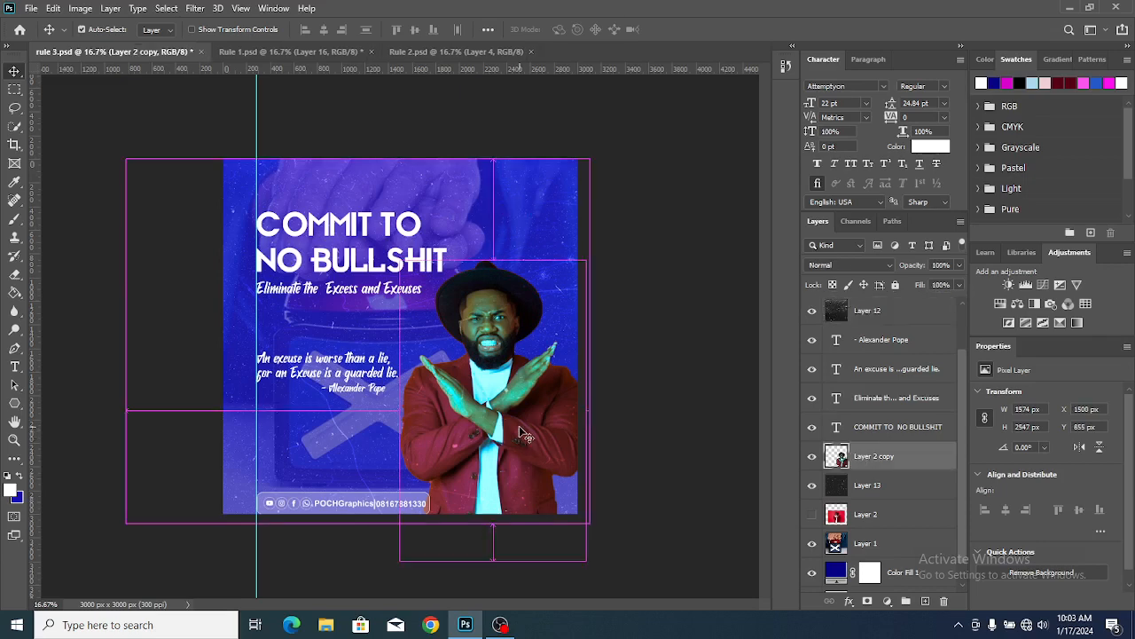
{"action": "key", "text": "ctrl+t"}
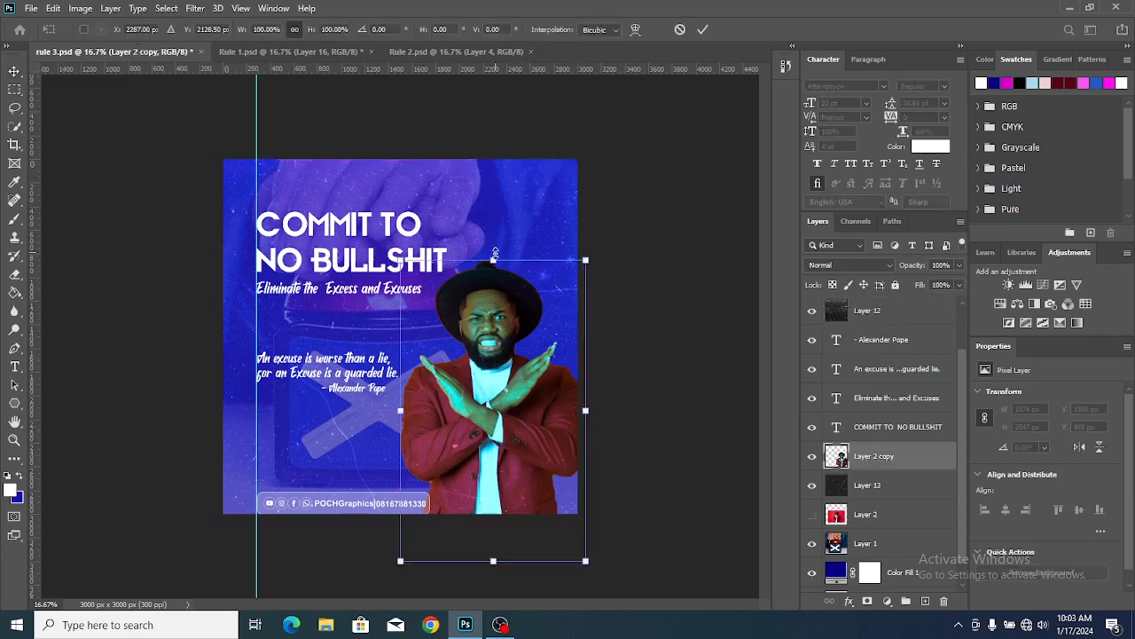
{"action": "left_click_drag", "start_coordinate": [494, 260], "coordinate": [492, 216]}
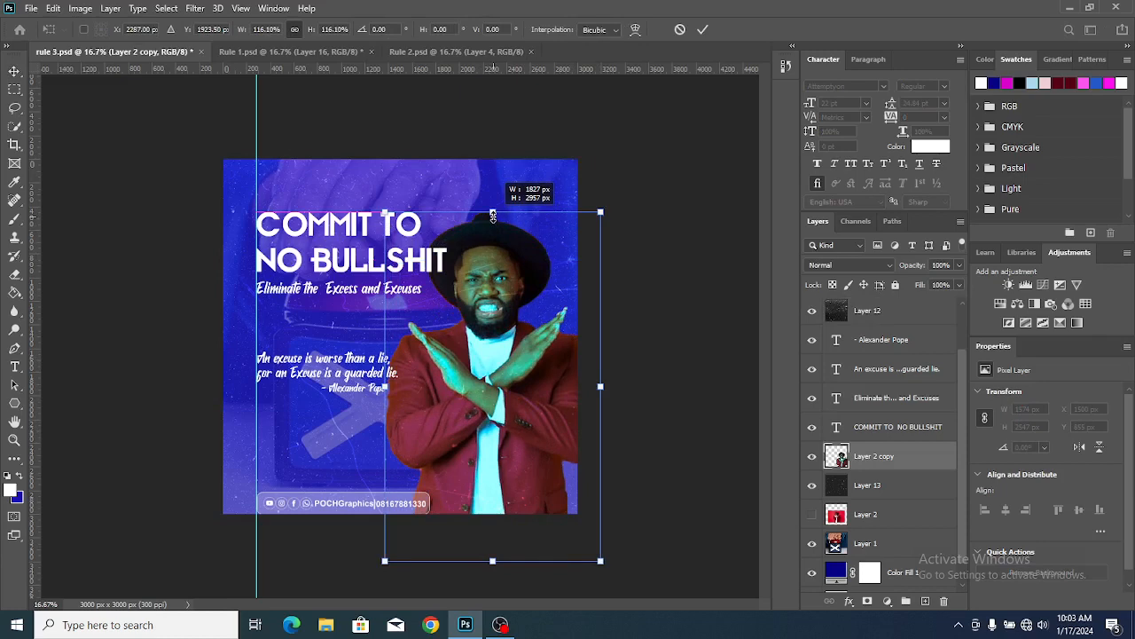
{"action": "left_click_drag", "start_coordinate": [497, 401], "coordinate": [504, 411]}
{"action": "key", "text": "Return"}
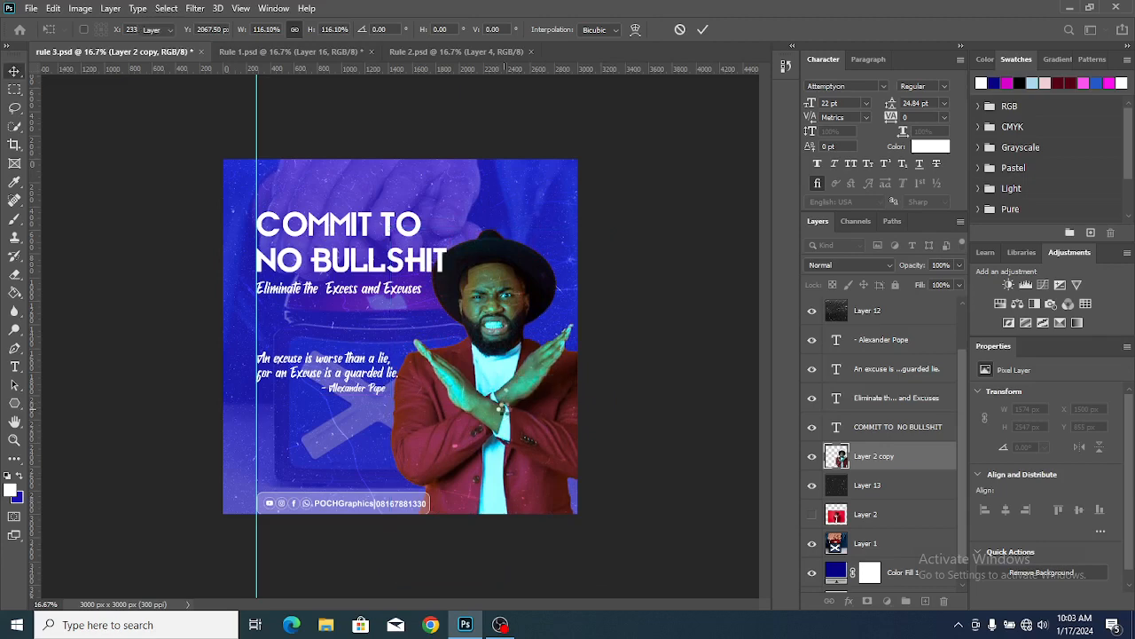
Step: Stack the headline layer behind the man cut-out and shift the man down to about X 1418, Y 647 px
{"action": "left_click_drag", "start_coordinate": [851, 428], "coordinate": [856, 479]}
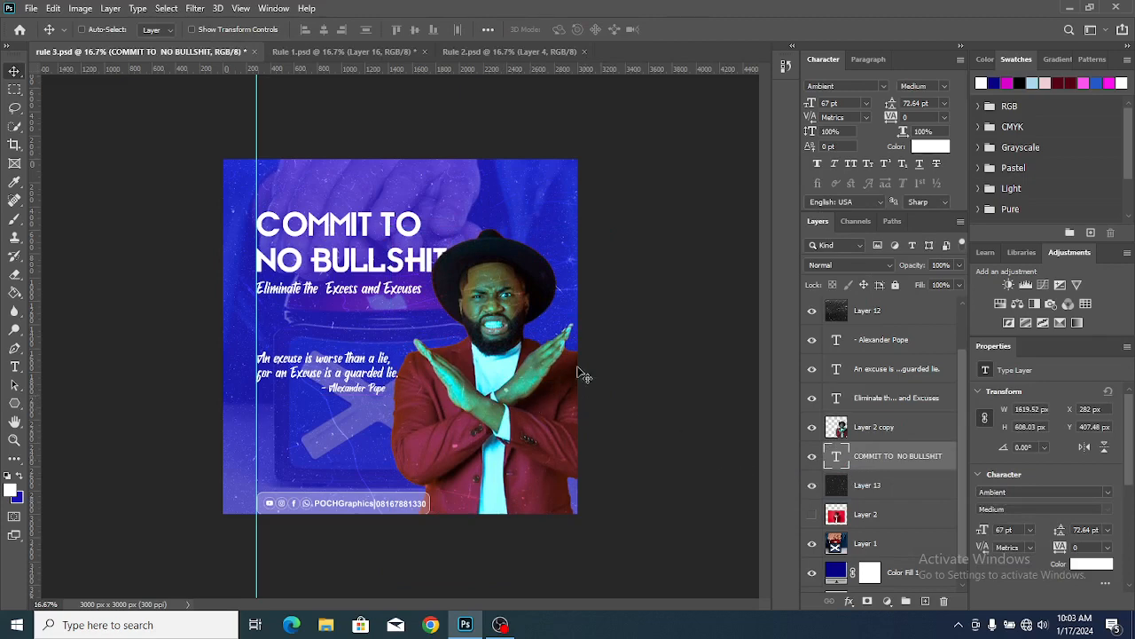
{"action": "left_click", "coordinate": [873, 430]}
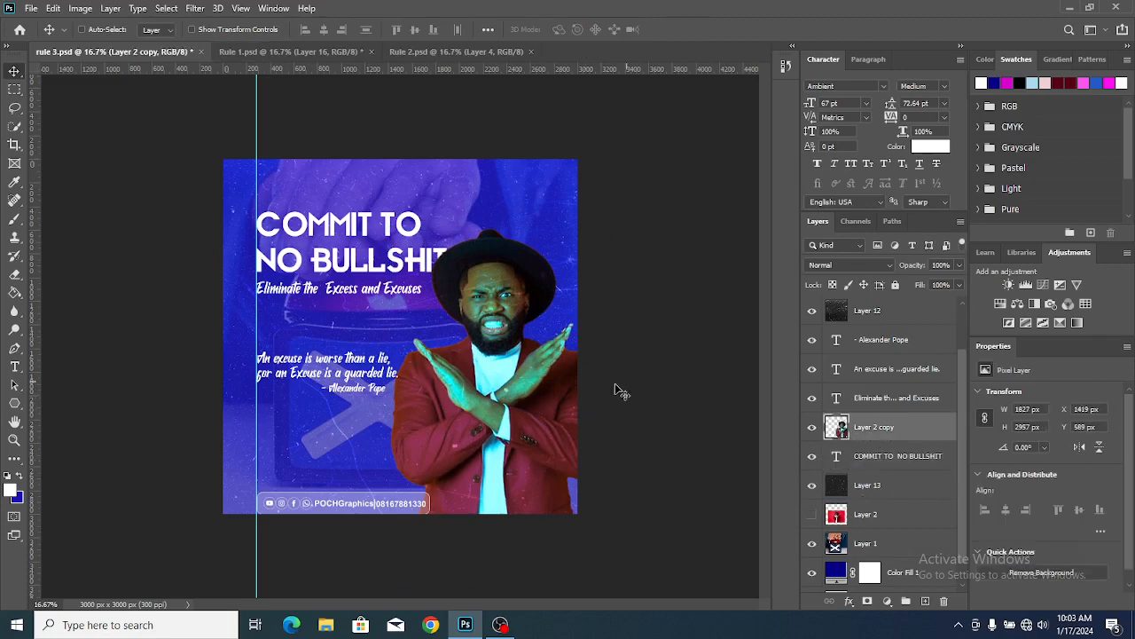
{"action": "left_click_drag", "start_coordinate": [521, 405], "coordinate": [514, 408]}
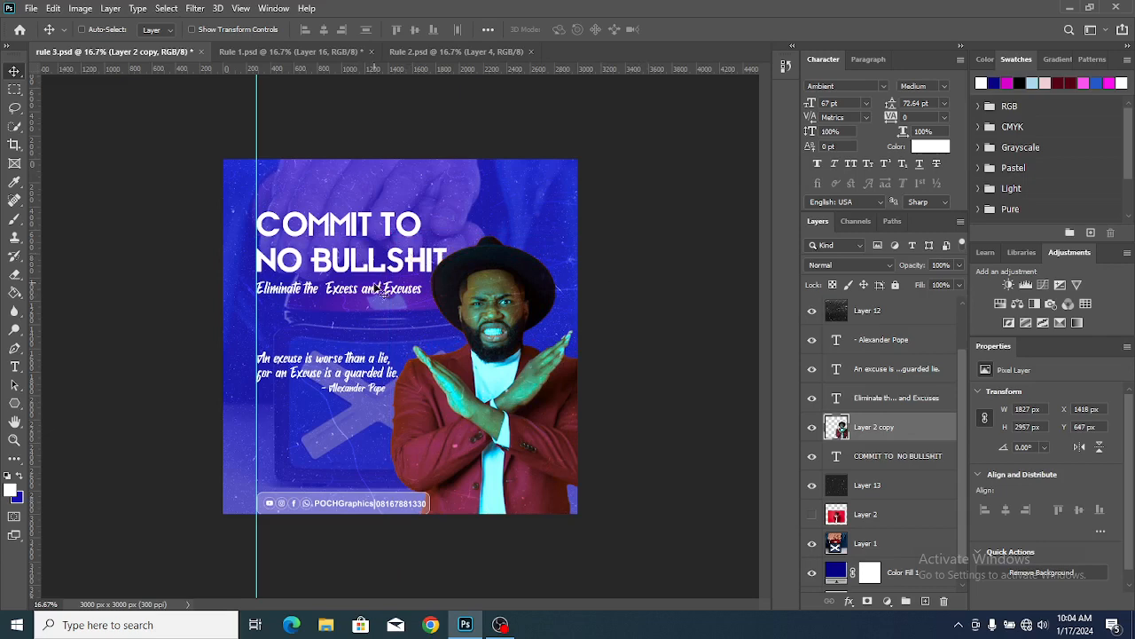
Step: Move the headline and subtitle down together to about Y 599 px, keeping their left alignment
{"action": "left_click", "coordinate": [867, 367]}
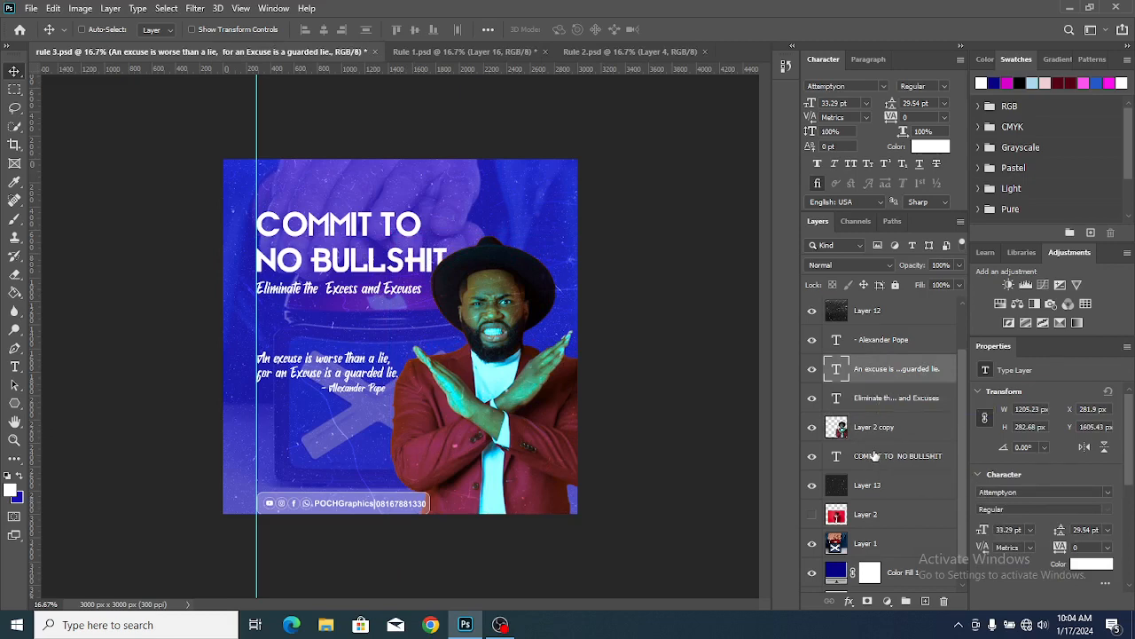
{"action": "left_click", "coordinate": [875, 455]}
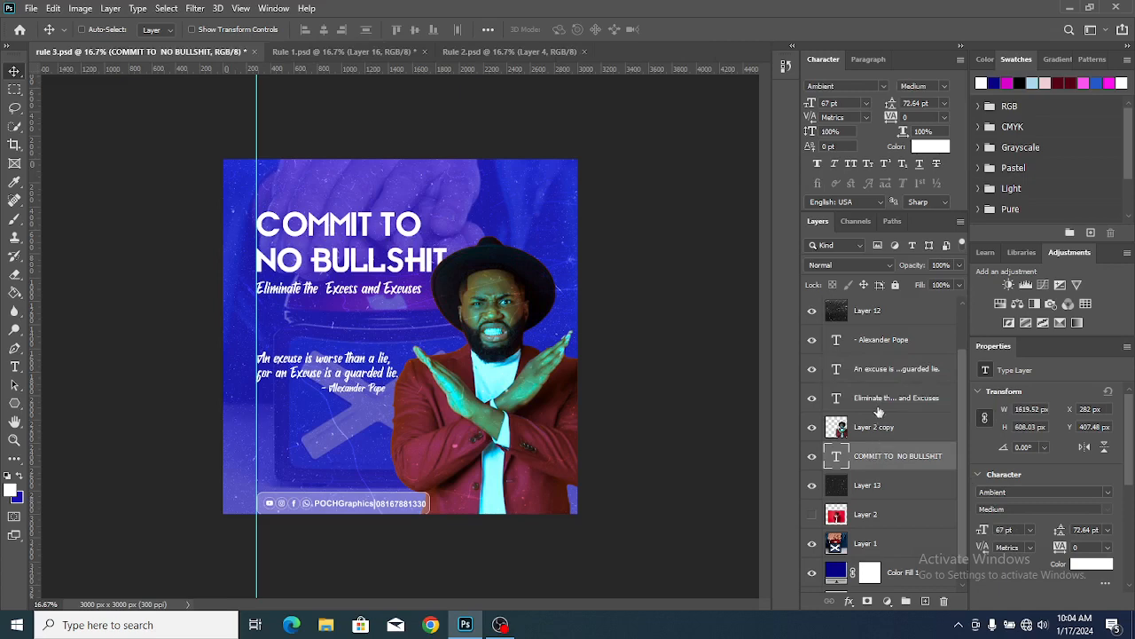
{"action": "left_click", "coordinate": [875, 400], "text": "ctrl"}
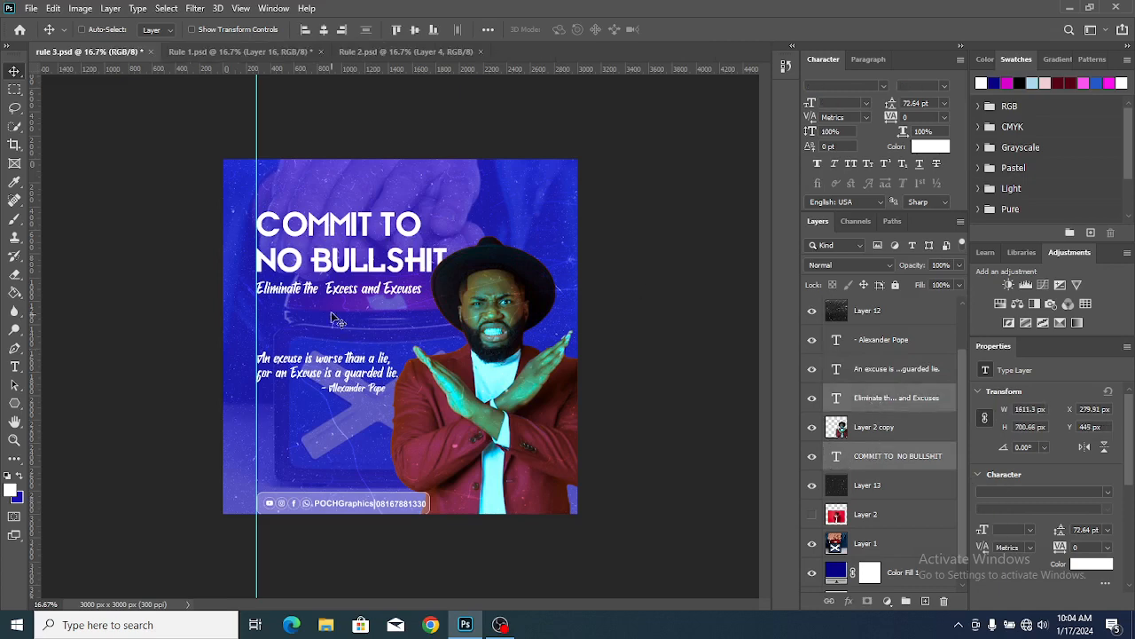
{"action": "left_click_drag", "start_coordinate": [346, 227], "coordinate": [345, 243]}
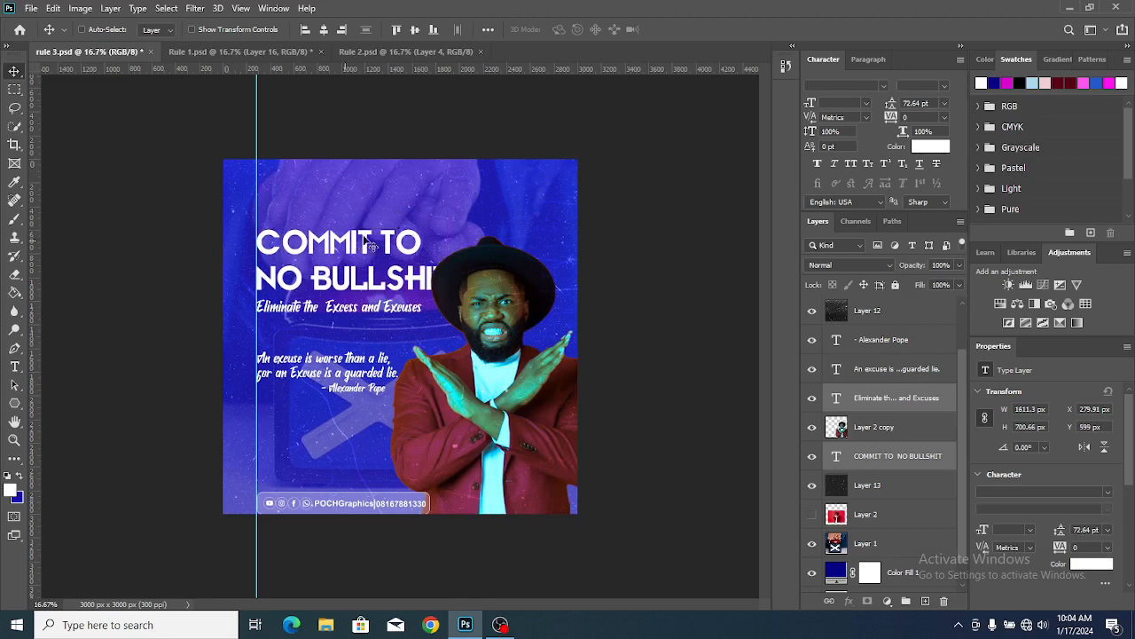
Step: Select the subtitle layer in rule 3.psd and hide the Camera Raw-filtered top layer of Rule 2.psd
{"action": "left_click", "coordinate": [854, 397]}
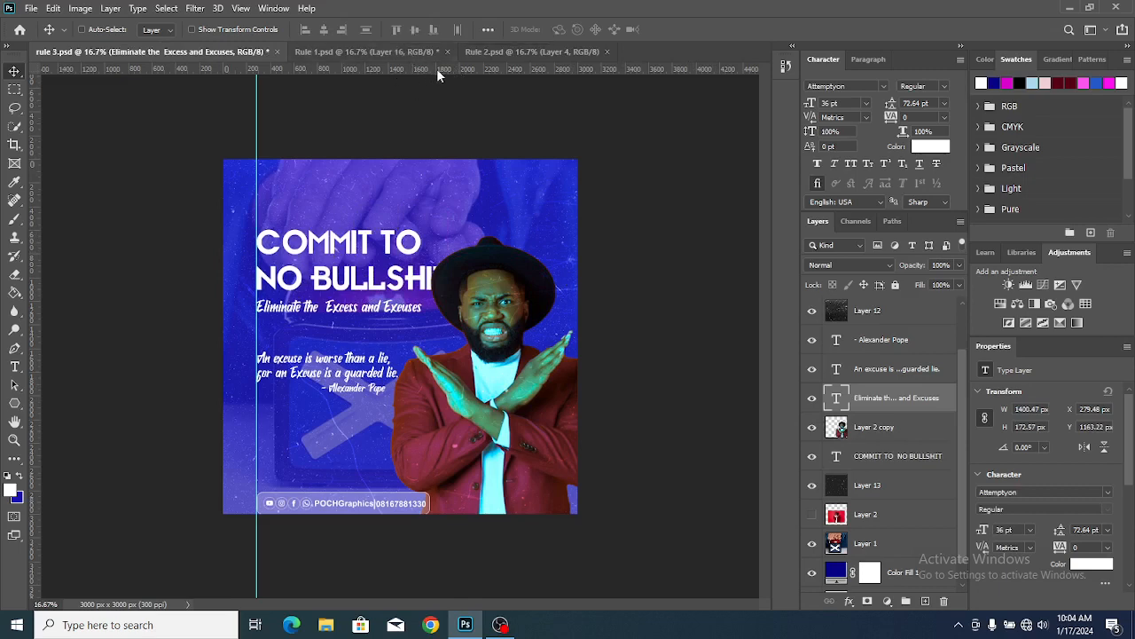
{"action": "left_click", "coordinate": [518, 51]}
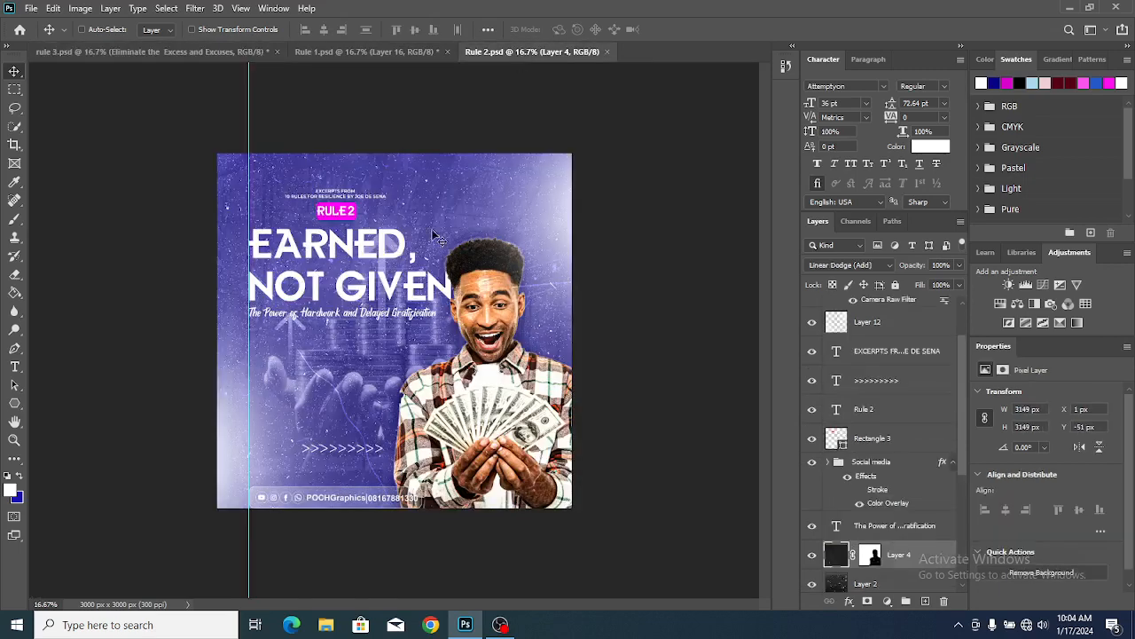
{"action": "left_click", "coordinate": [343, 222], "text": "ctrl"}
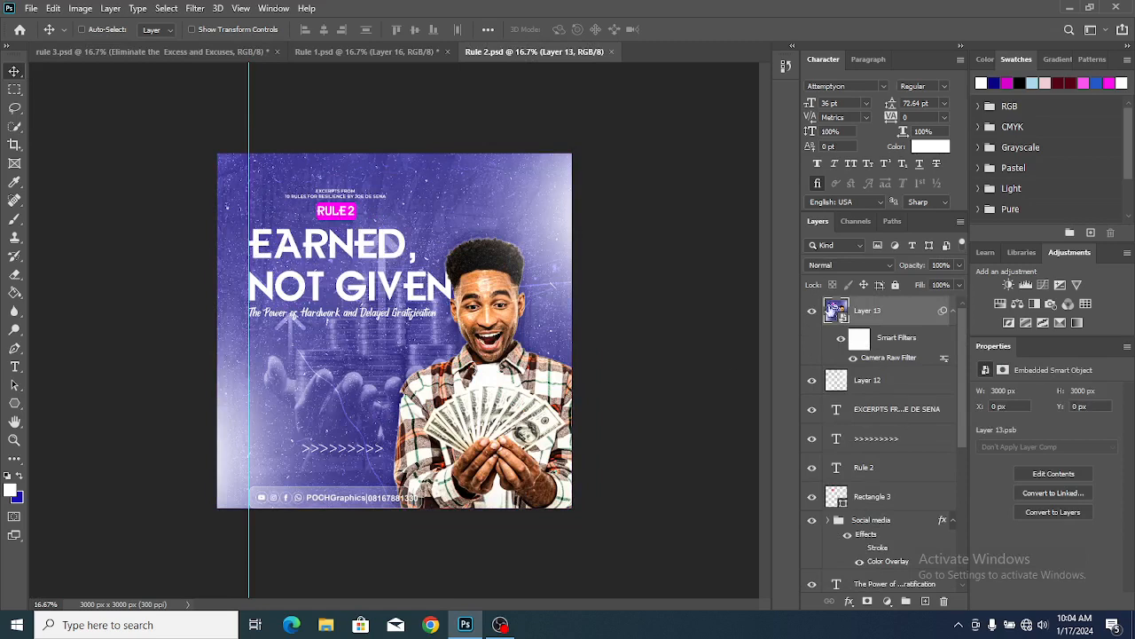
{"action": "left_click", "coordinate": [811, 311]}
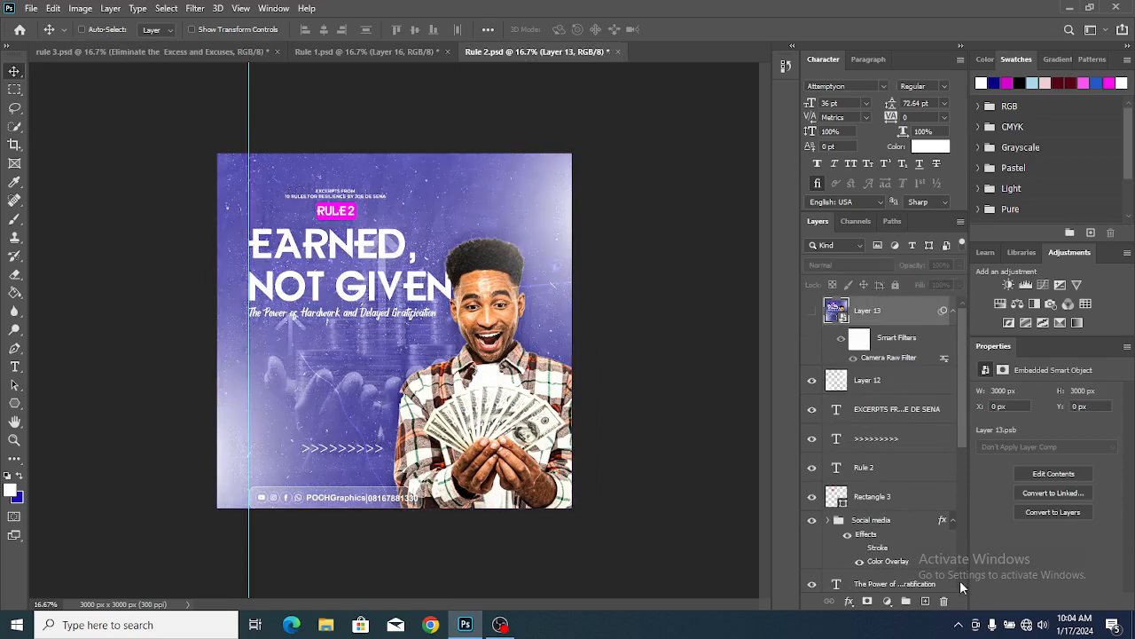
{"action": "scroll", "coordinate": [964, 585], "scroll_direction": "down", "scroll_amount": 5}
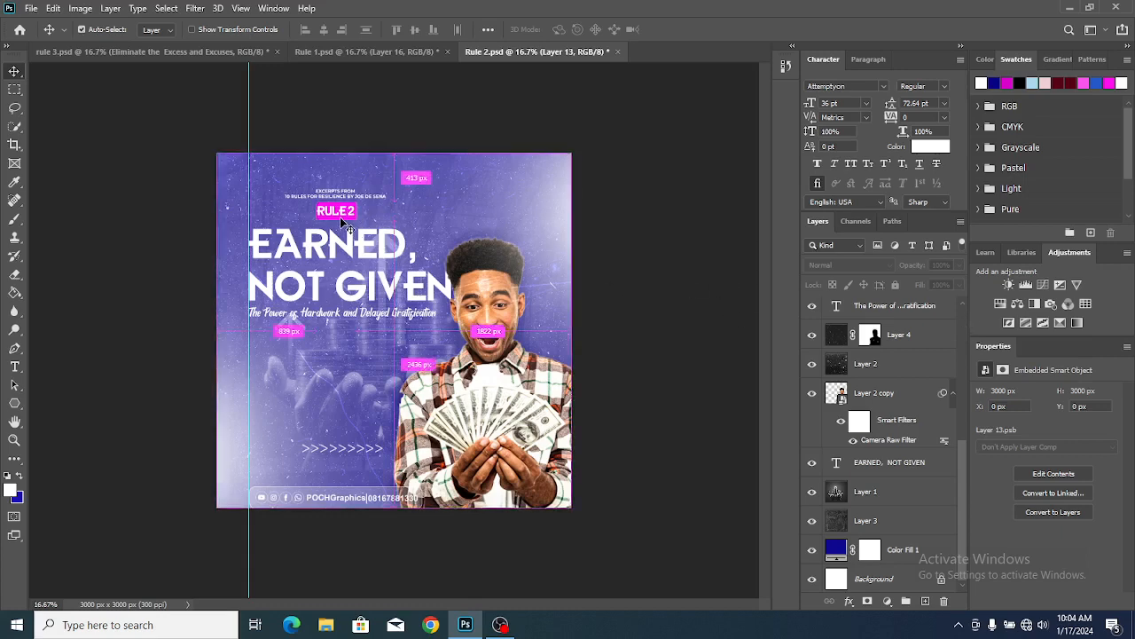
Step: Copy the "Rule 2" label and its magenta rectangle from Rule 2.psd into rule 3.psd, just above the headline at about Y 405 px
{"action": "left_click", "coordinate": [340, 216]}
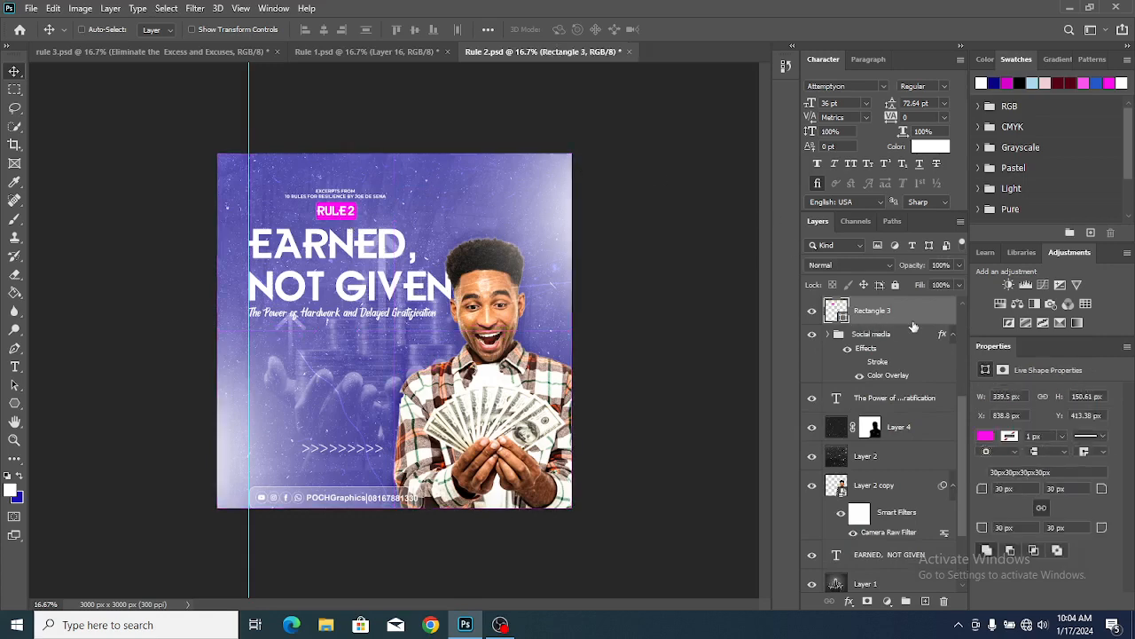
{"action": "scroll", "coordinate": [963, 306], "scroll_direction": "up", "scroll_amount": 3}
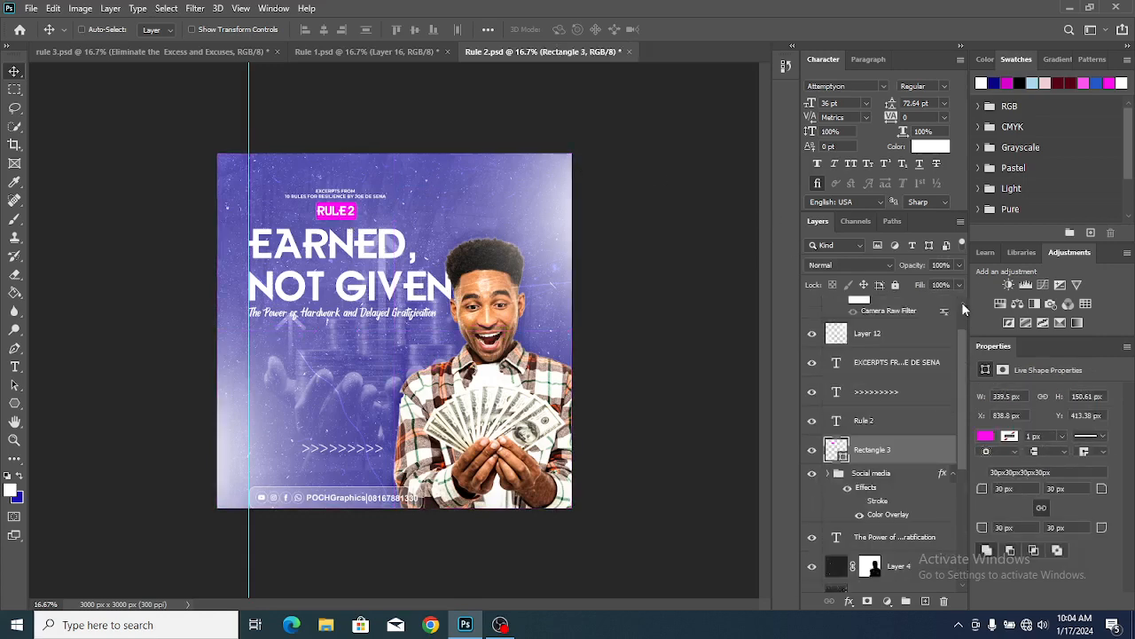
{"action": "left_click", "coordinate": [867, 419], "text": "shift"}
{"action": "left_click_drag", "start_coordinate": [874, 417], "coordinate": [341, 216]}
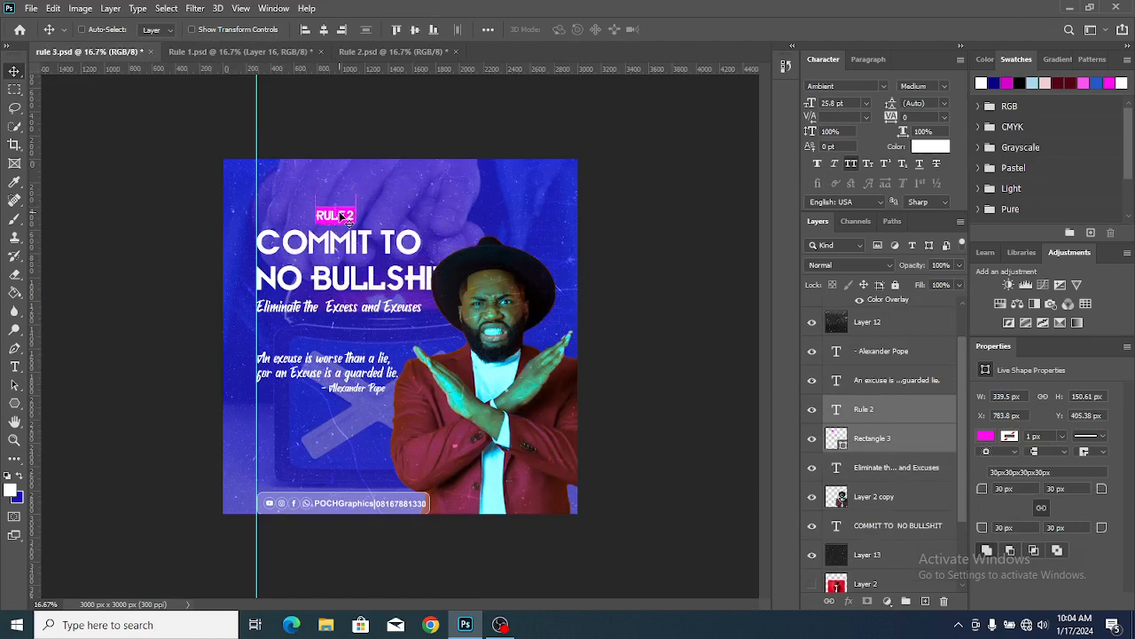
Step: Change the text of the magenta badge to "Rule 3"
{"action": "double_click", "coordinate": [865, 409]}
{"action": "double_click", "coordinate": [836, 408]}
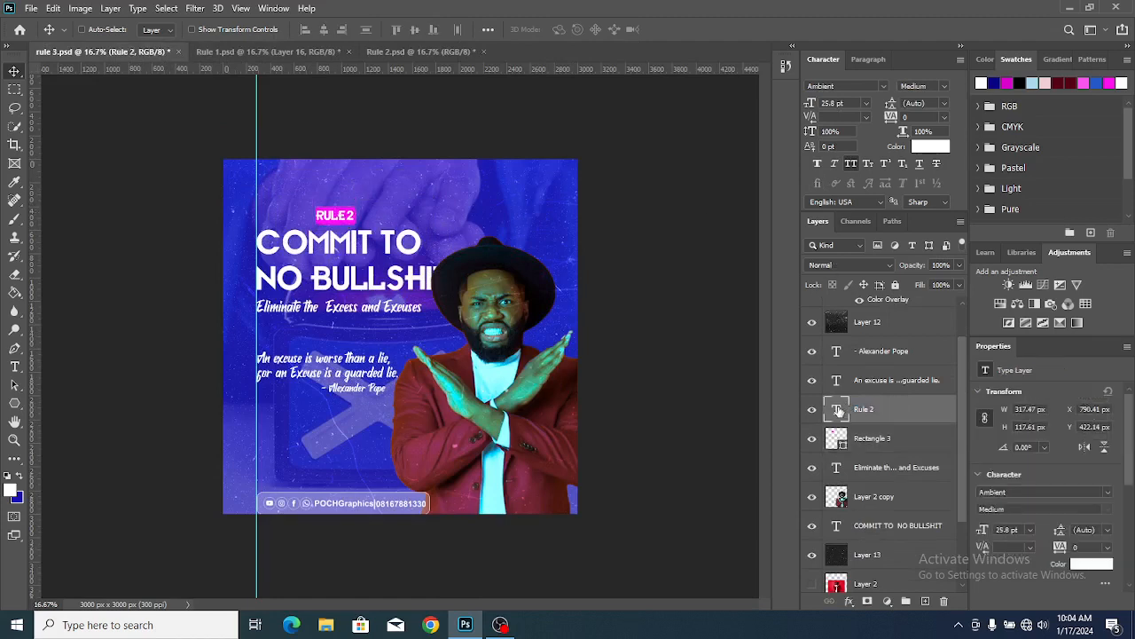
{"action": "left_click", "coordinate": [352, 214]}
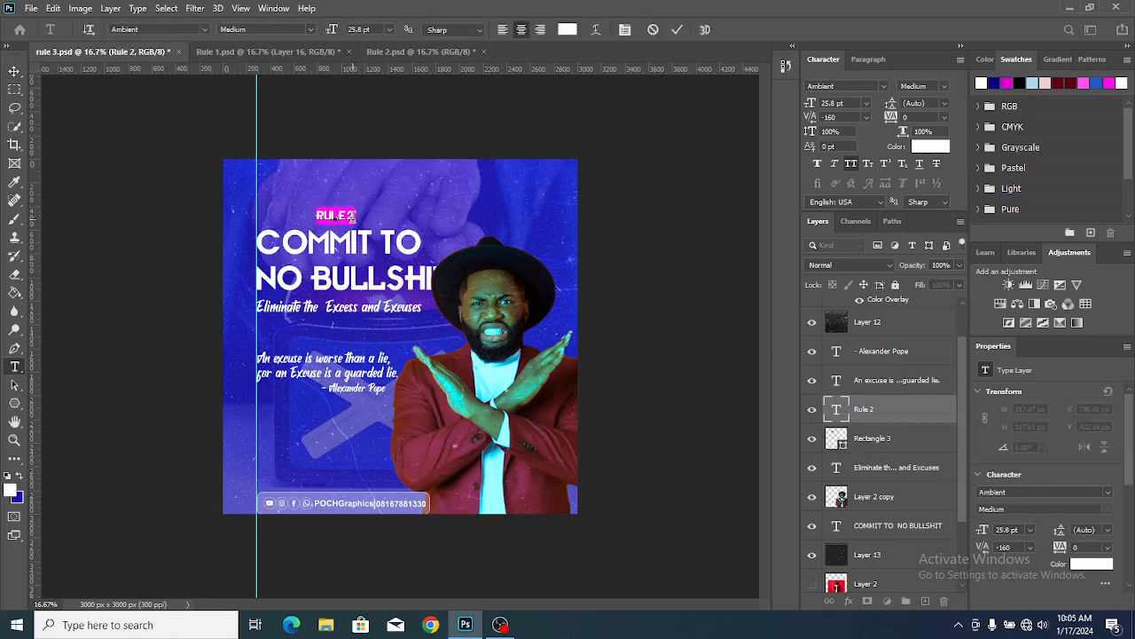
{"action": "type", "text": "3"}
{"action": "left_click", "coordinate": [677, 29]}
{"action": "key", "text": "v"}
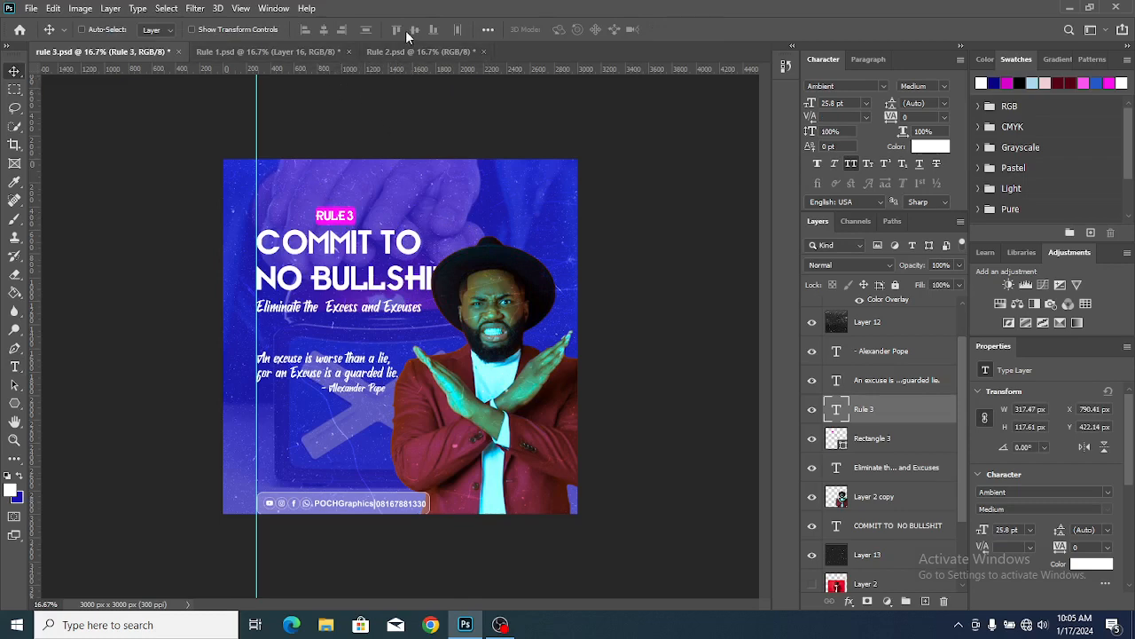
Step: Copy the "EXCERPTS FROM 10 RULES FOR RESILIENCE" text from Rule 2.psd and position it above the rule badge at about X 547, Y 285 px
{"action": "left_click", "coordinate": [421, 51]}
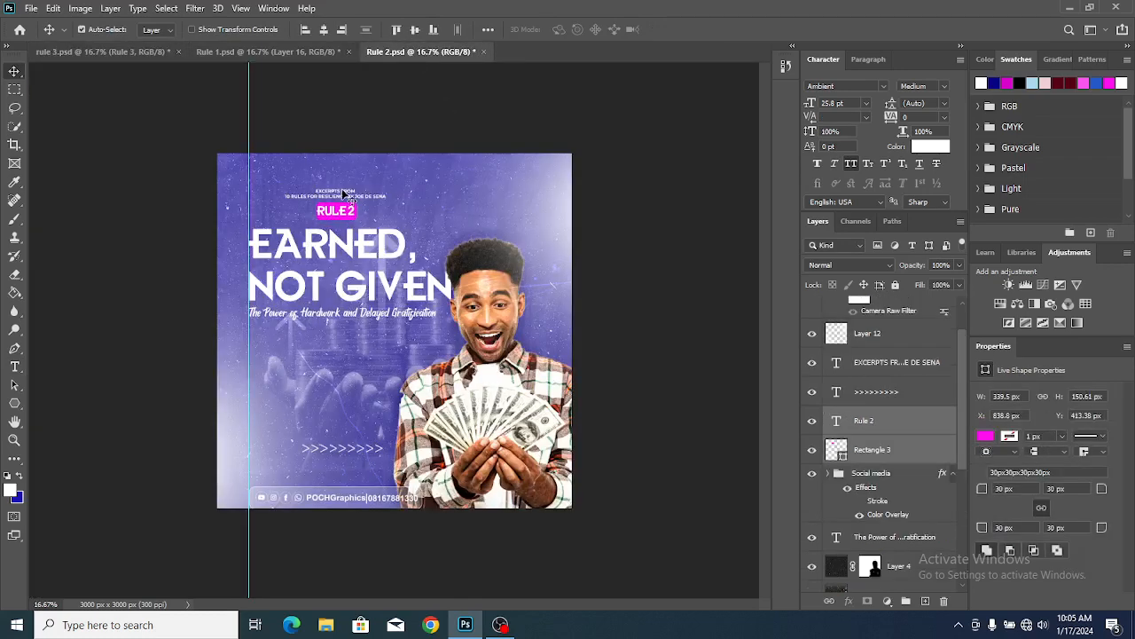
{"action": "left_click", "coordinate": [346, 192]}
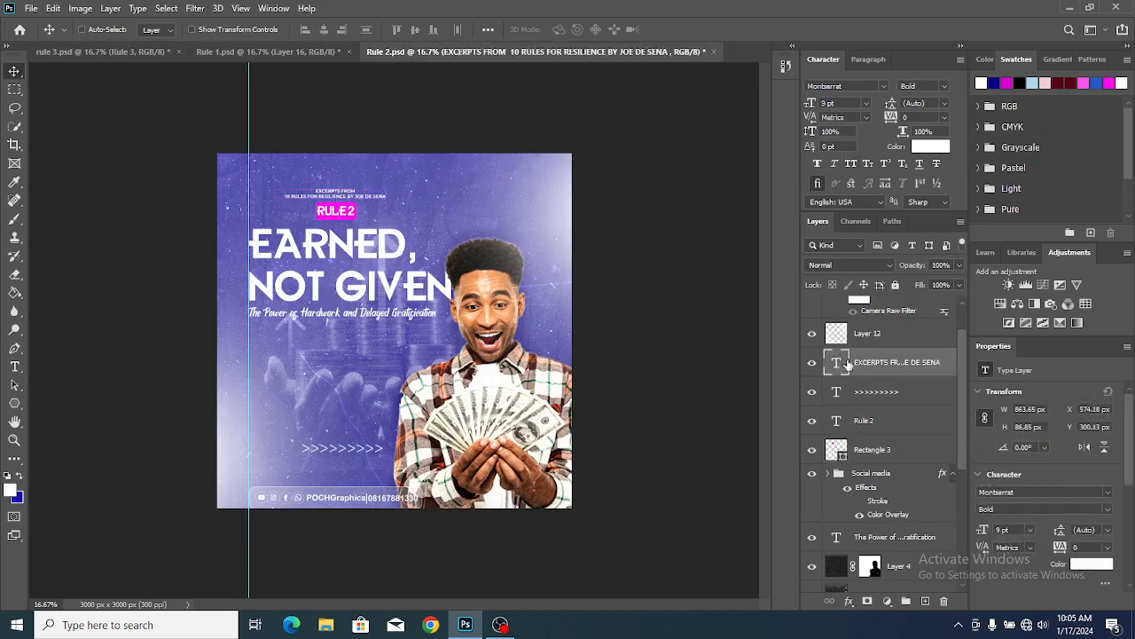
{"action": "left_click_drag", "start_coordinate": [847, 364], "coordinate": [351, 201]}
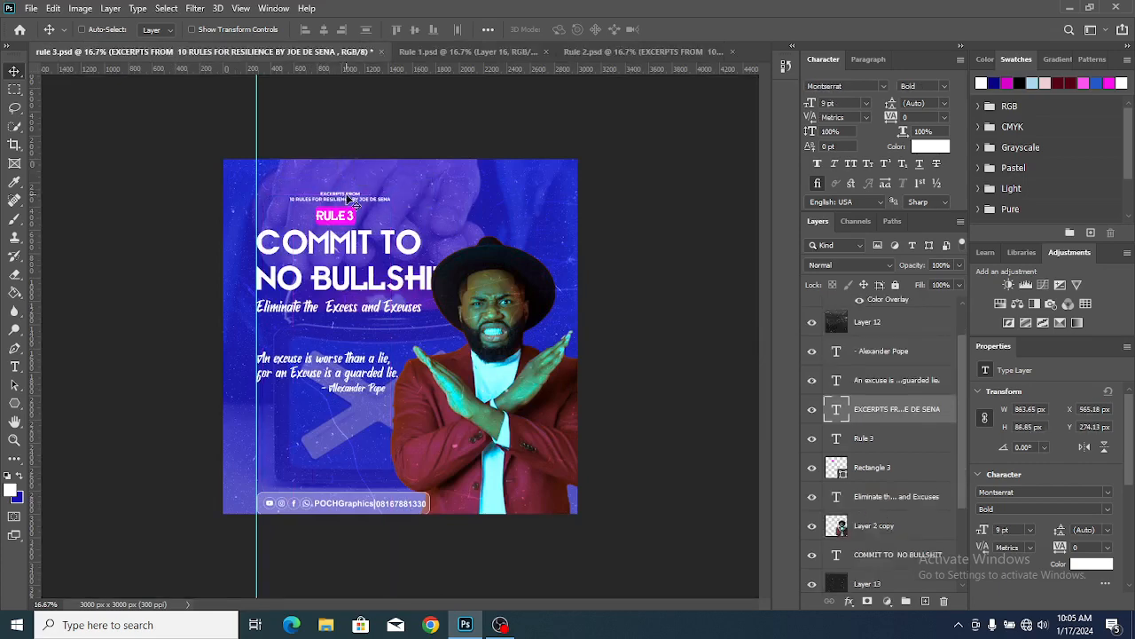
{"action": "scroll", "coordinate": [351, 201], "scroll_direction": "up", "scroll_amount": 2}
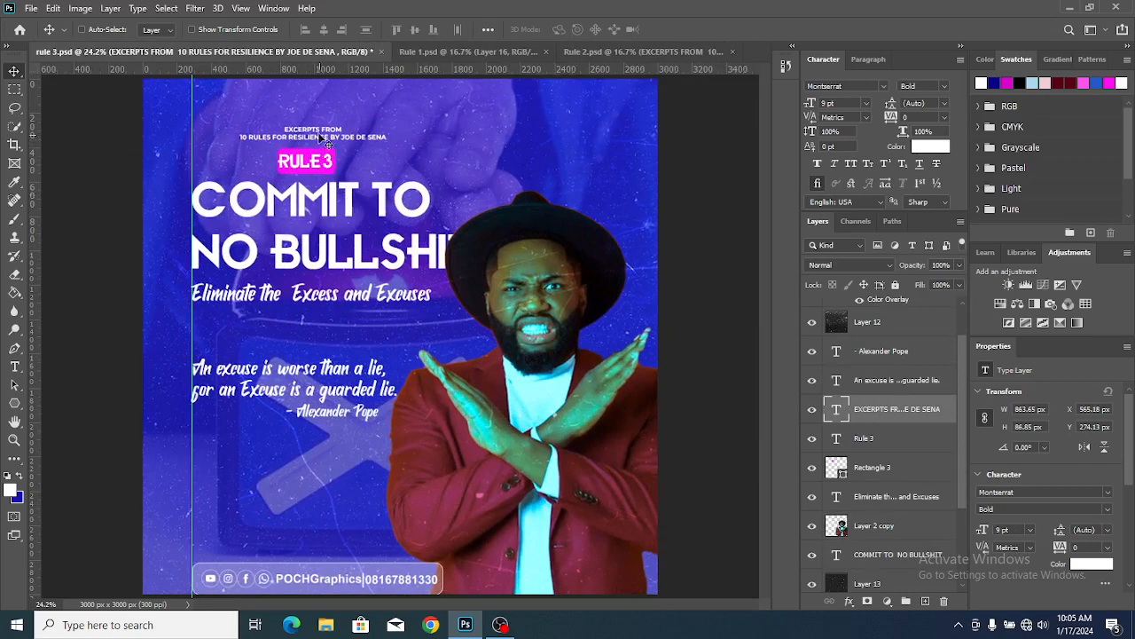
{"action": "left_click_drag", "start_coordinate": [321, 132], "coordinate": [317, 135]}
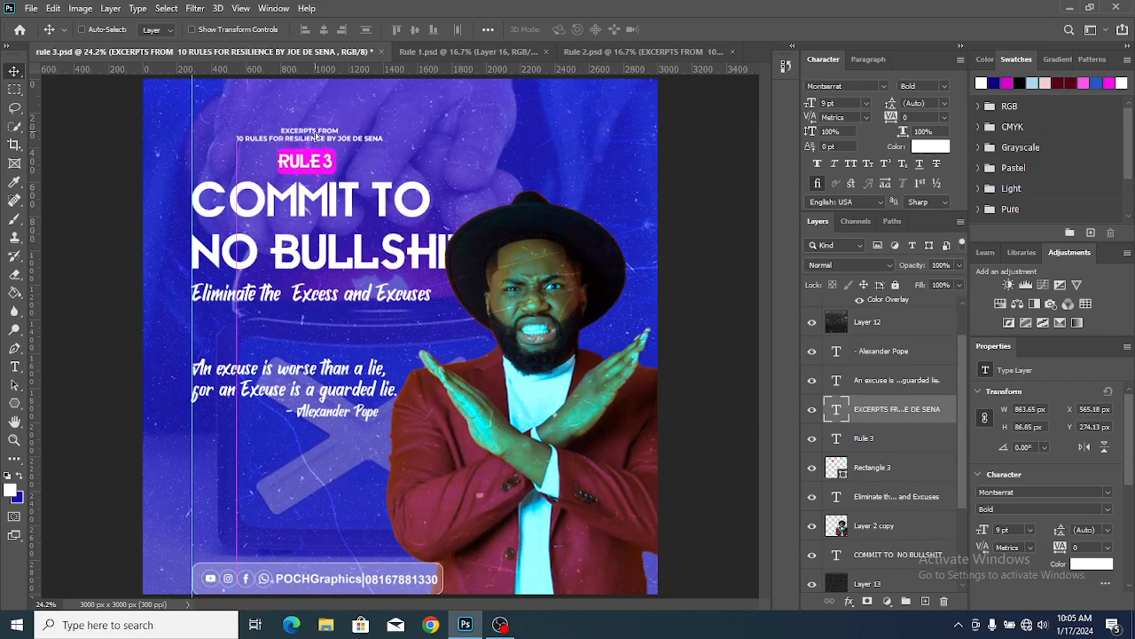
{"action": "key", "text": "ctrl"}
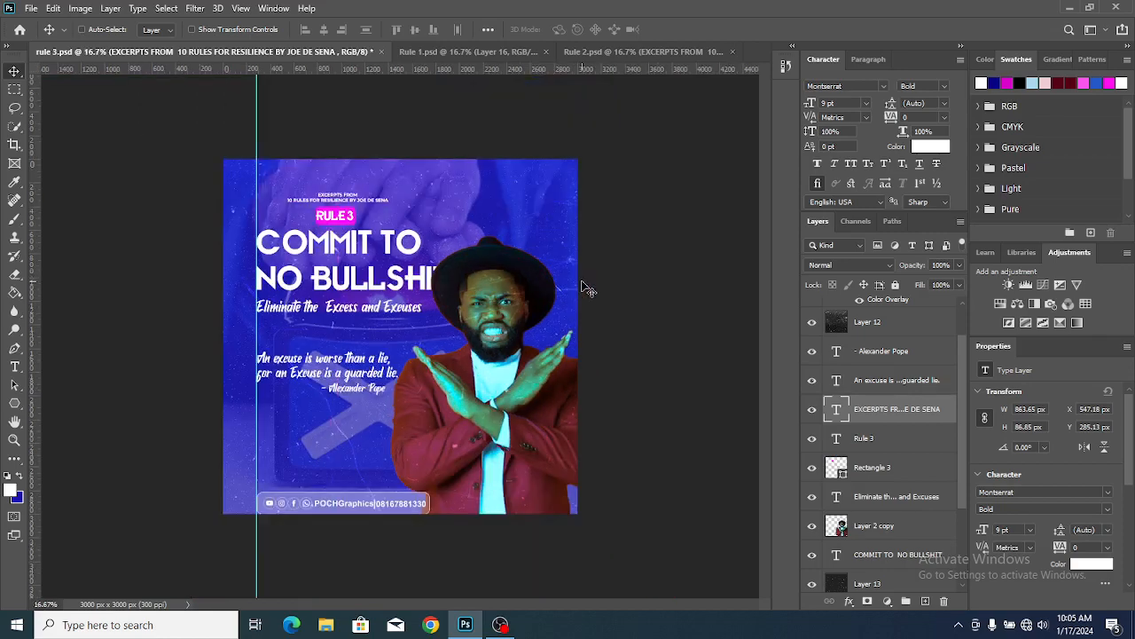
{"action": "key", "text": "ctrl+minus"}
Step: Convert the man cut-out layer to a smart object and open the Camera Raw Filter on it
{"action": "left_click", "coordinate": [858, 524]}
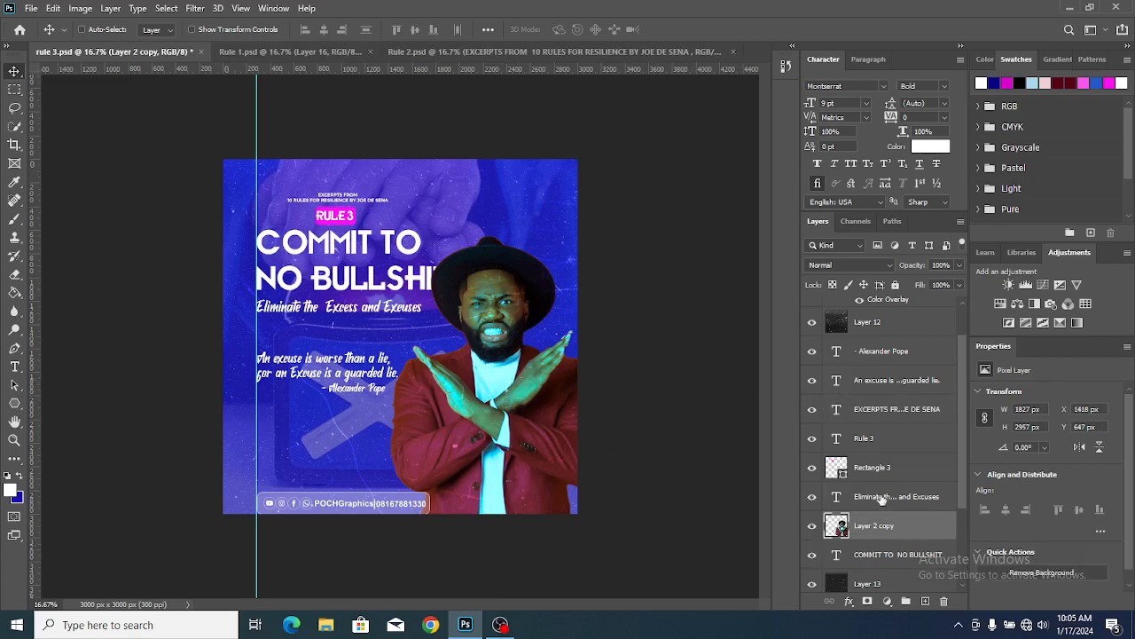
{"action": "right_click", "coordinate": [867, 528]}
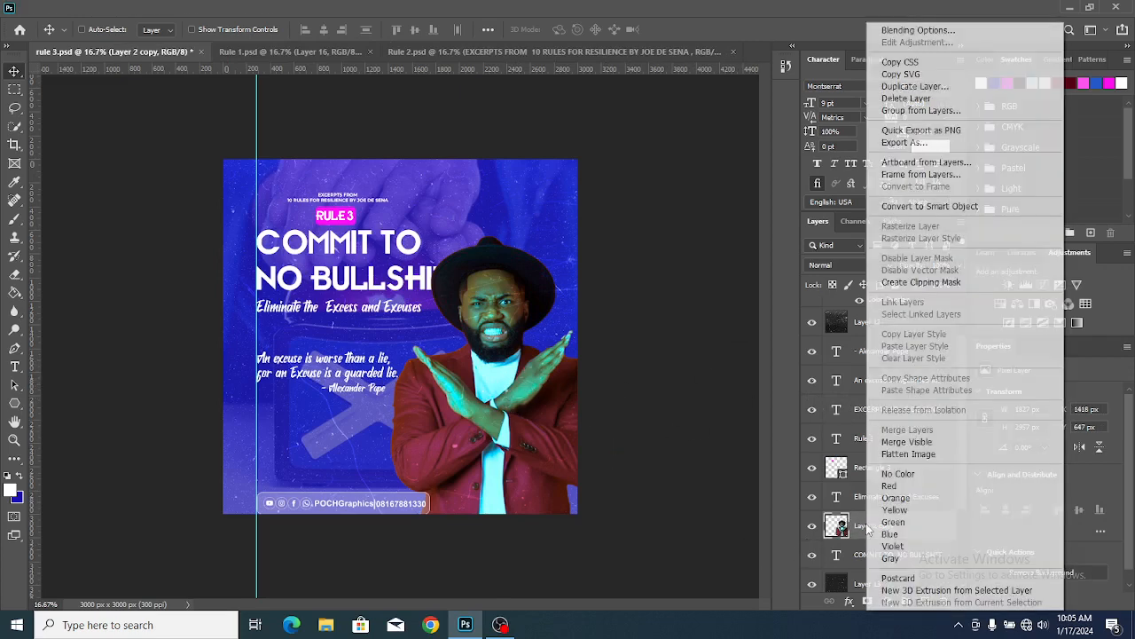
{"action": "left_click", "coordinate": [918, 206]}
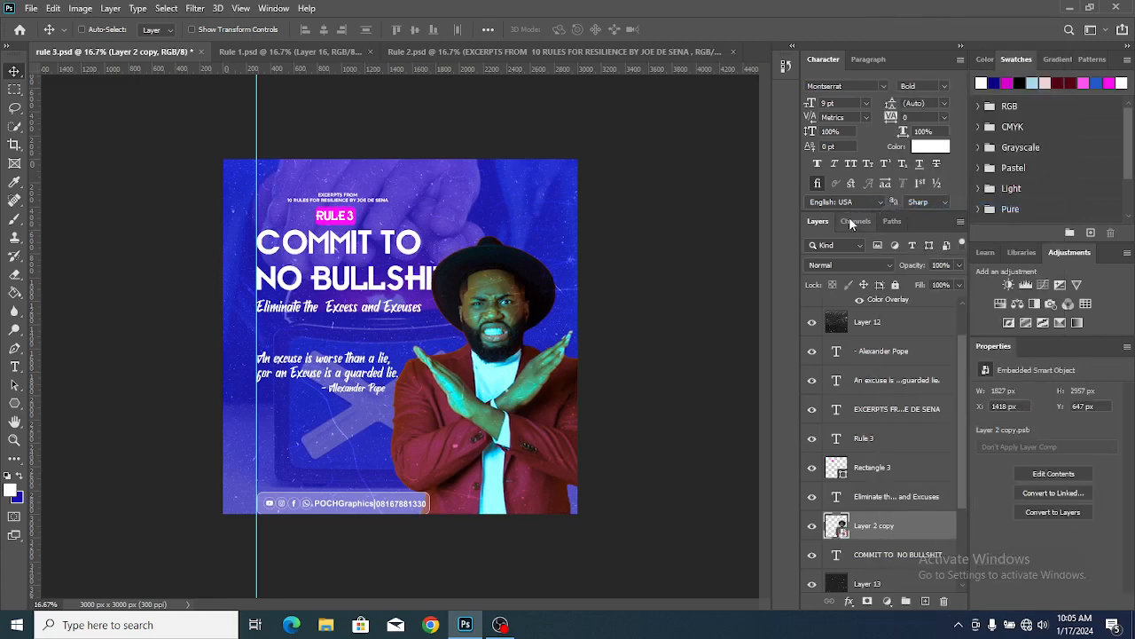
{"action": "left_click", "coordinate": [196, 9]}
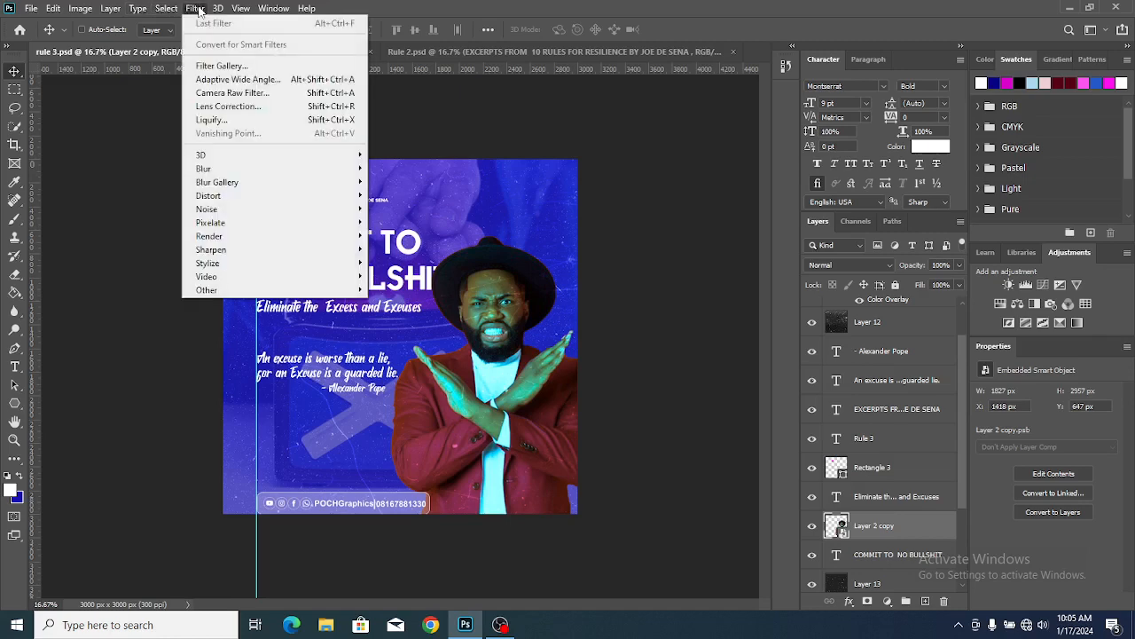
{"action": "left_click", "coordinate": [231, 93]}
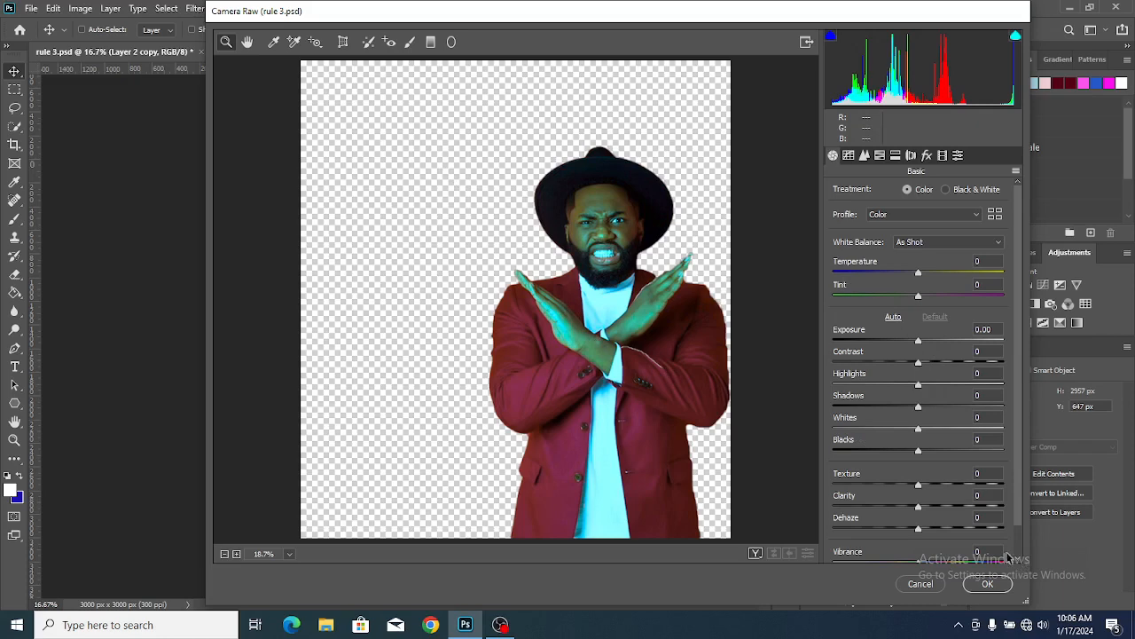
Step: Set Temperature +17, Tint +11, Highlights +9, Shadows -11, Whites +8, Blacks -18, Texture +27, Clarity +23 and Dehaze +24 for the man
{"action": "left_click", "coordinate": [919, 484]}
{"action": "left_click_drag", "start_coordinate": [919, 486], "coordinate": [938, 535]}
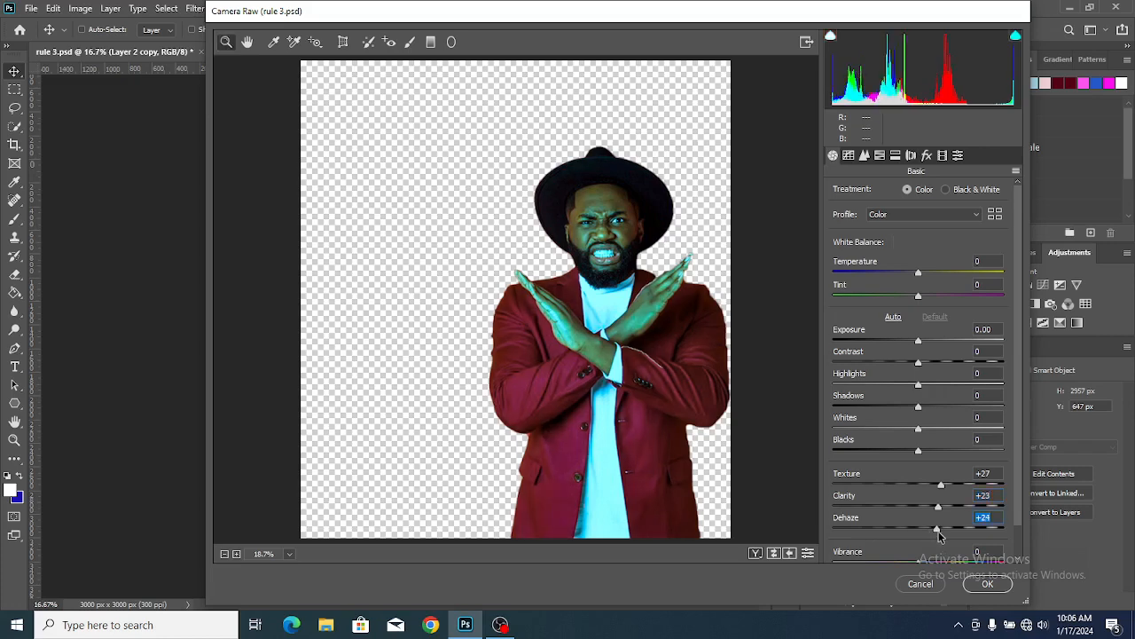
{"action": "left_click_drag", "start_coordinate": [919, 452], "coordinate": [927, 388]}
{"action": "left_click", "coordinate": [920, 434]}
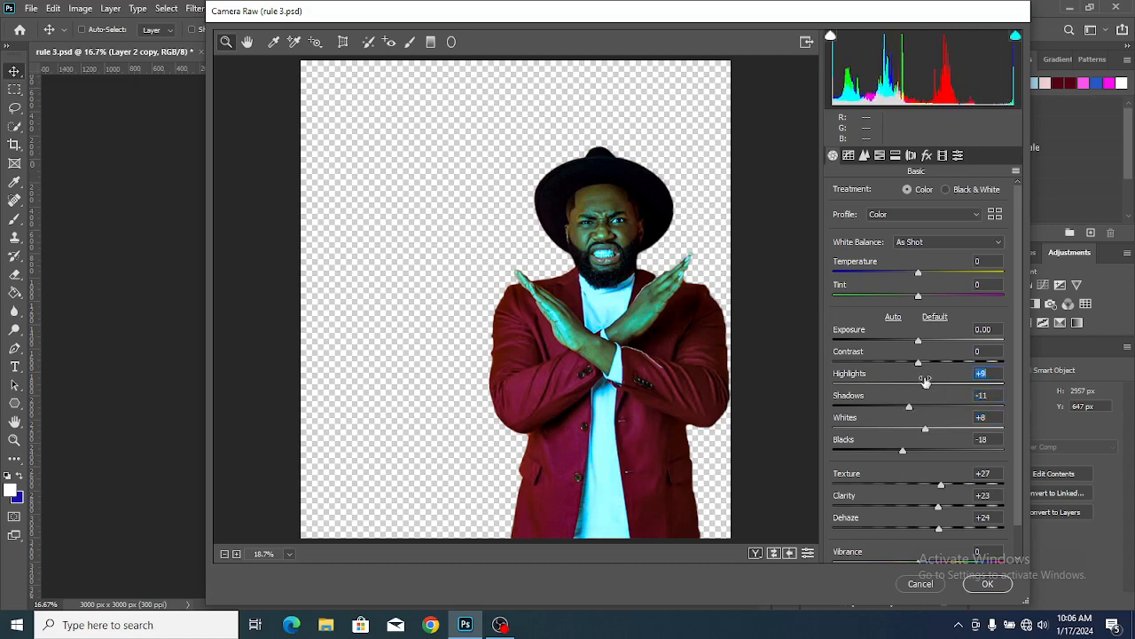
{"action": "left_click_drag", "start_coordinate": [917, 278], "coordinate": [928, 303]}
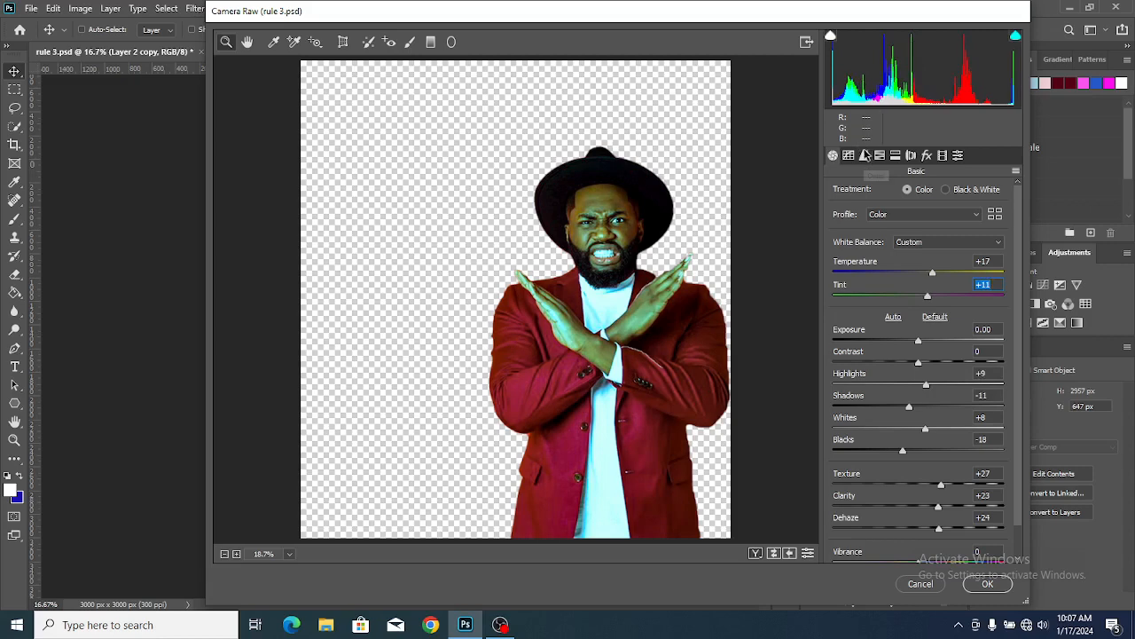
Step: Set sharpening Amount 37, Radius 1.2, Detail 33, Masking 10, and Color noise reduction 11 with Color Detail 55, then apply the filter
{"action": "left_click", "coordinate": [865, 156]}
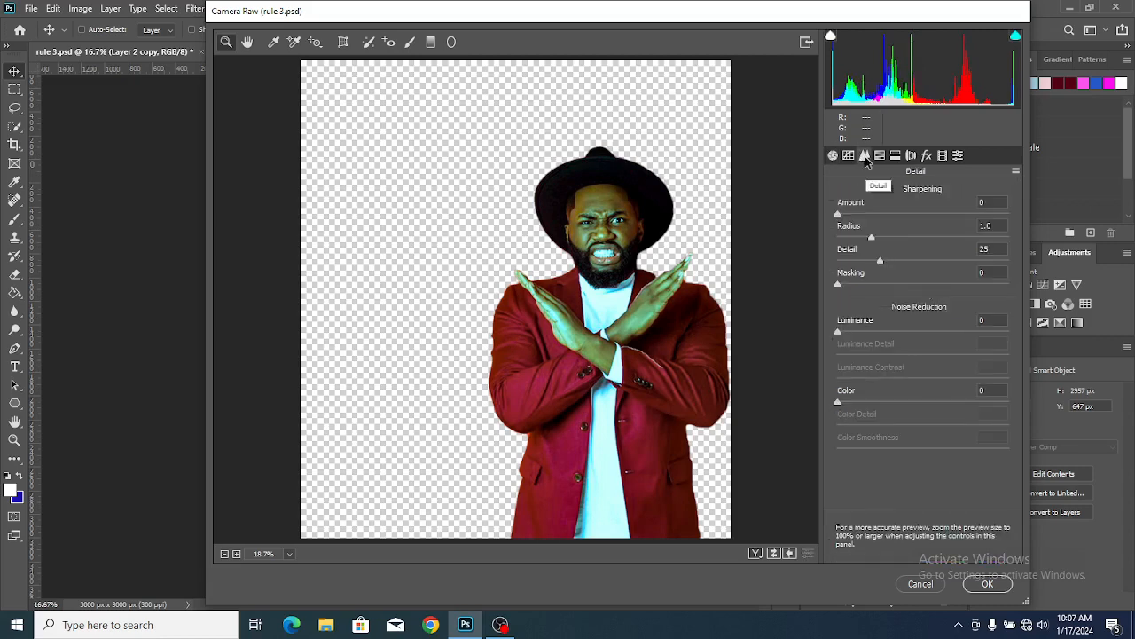
{"action": "left_click", "coordinate": [838, 216]}
{"action": "left_click_drag", "start_coordinate": [838, 215], "coordinate": [853, 284]}
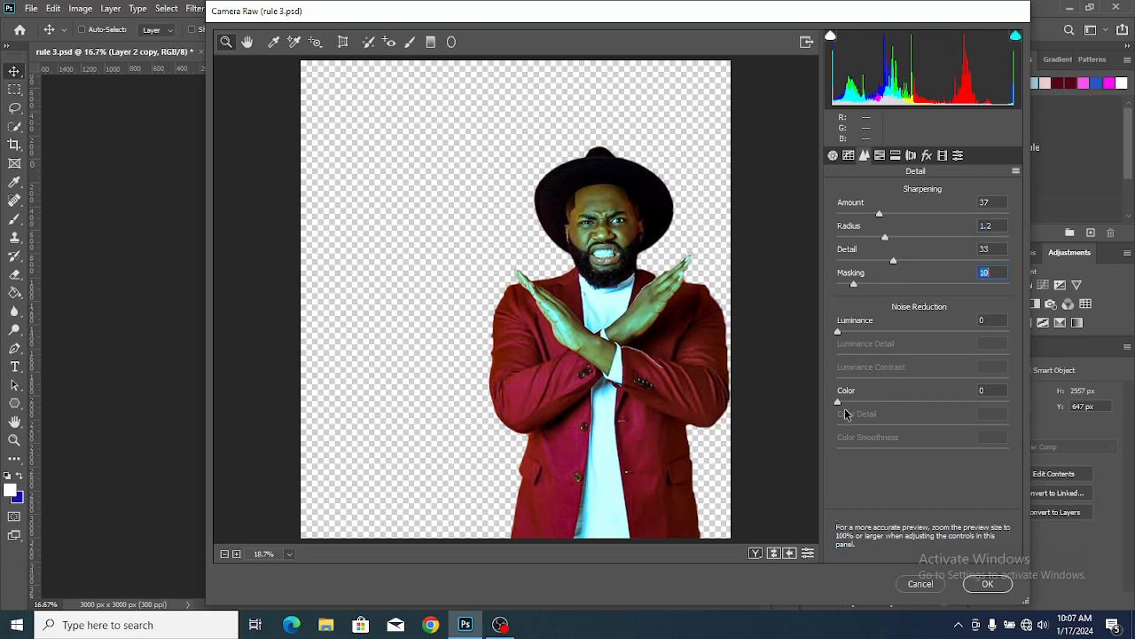
{"action": "mouse_move", "coordinate": [838, 401]}
{"action": "left_mouse_down"}
{"action": "mouse_move", "coordinate": [871, 411]}
{"action": "mouse_move", "coordinate": [857, 405]}
{"action": "left_mouse_up"}
{"action": "left_click_drag", "start_coordinate": [923, 427], "coordinate": [932, 426]}
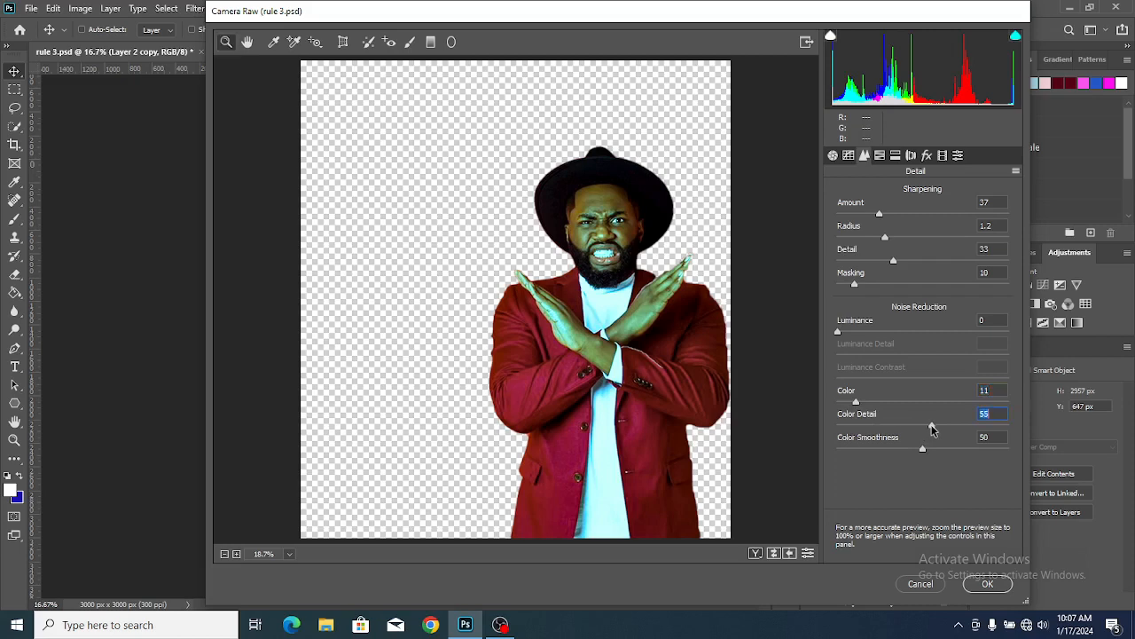
{"action": "left_click", "coordinate": [987, 584]}
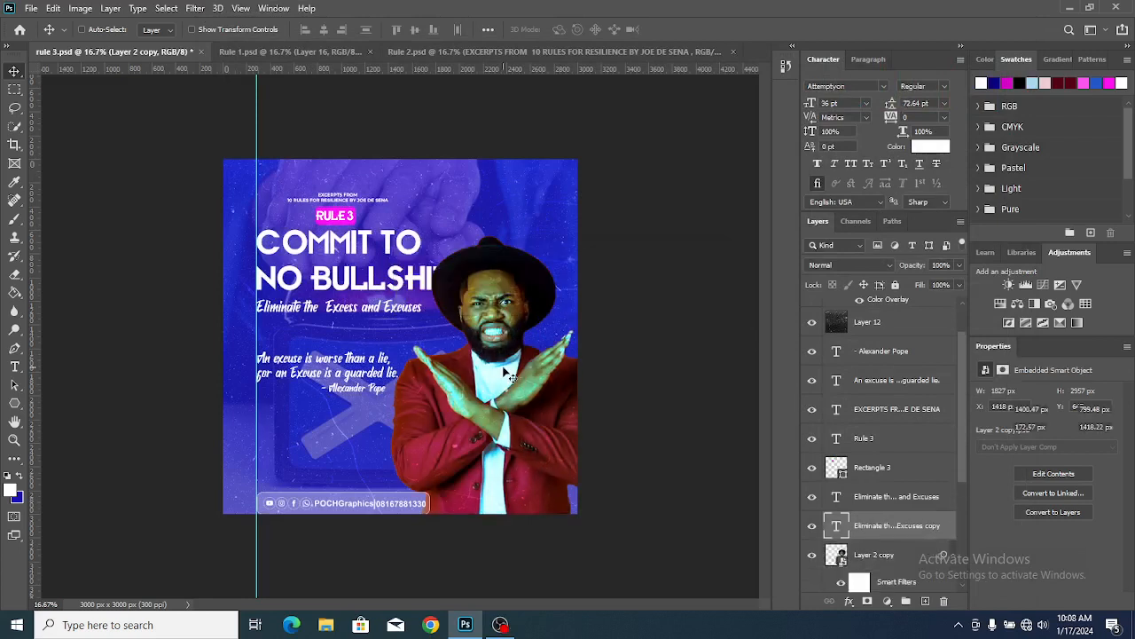
Step: Duplicate the subtitle text slightly below the original and delete the copy
{"action": "left_click_drag", "start_coordinate": [443, 342], "coordinate": [504, 372]}
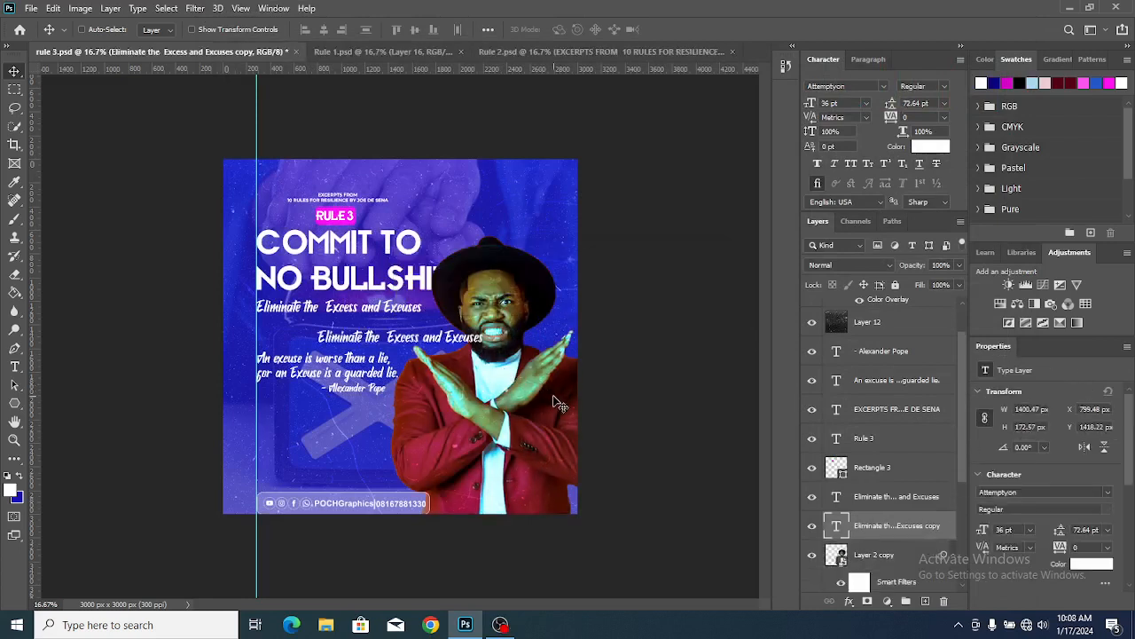
{"action": "key", "text": "Delete"}
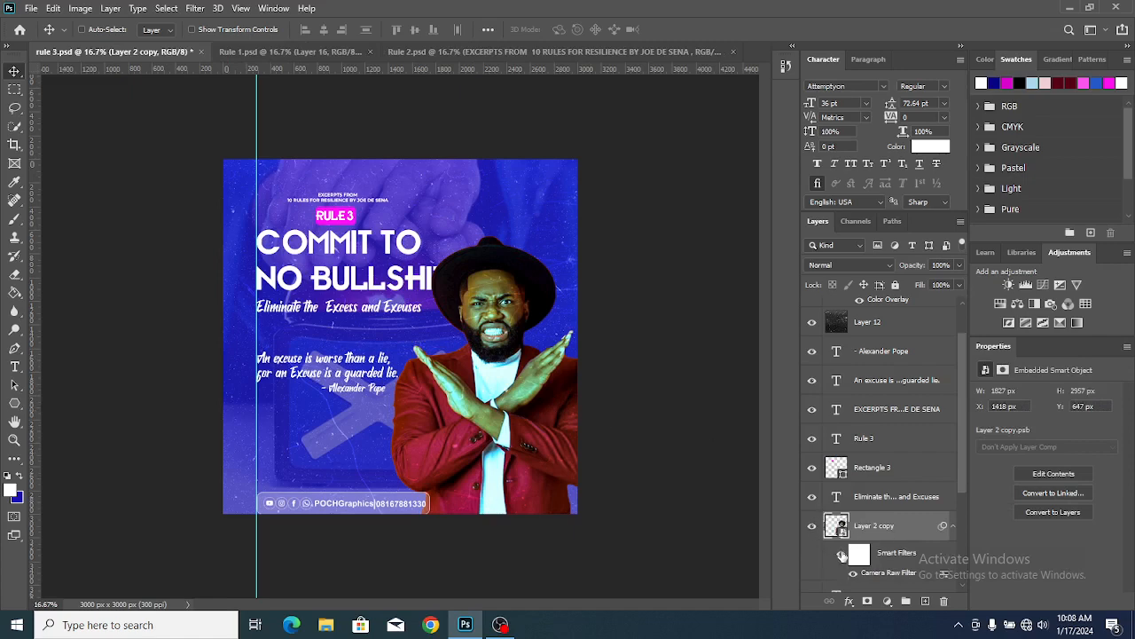
Step: Toggle the man cut-out's smart filters off and on to compare the image with and without the Camera Raw adjustments
{"action": "left_click", "coordinate": [842, 557]}
{"action": "left_click", "coordinate": [842, 556]}
{"action": "scroll", "coordinate": [669, 419], "scroll_direction": "up", "scroll_amount": 2}
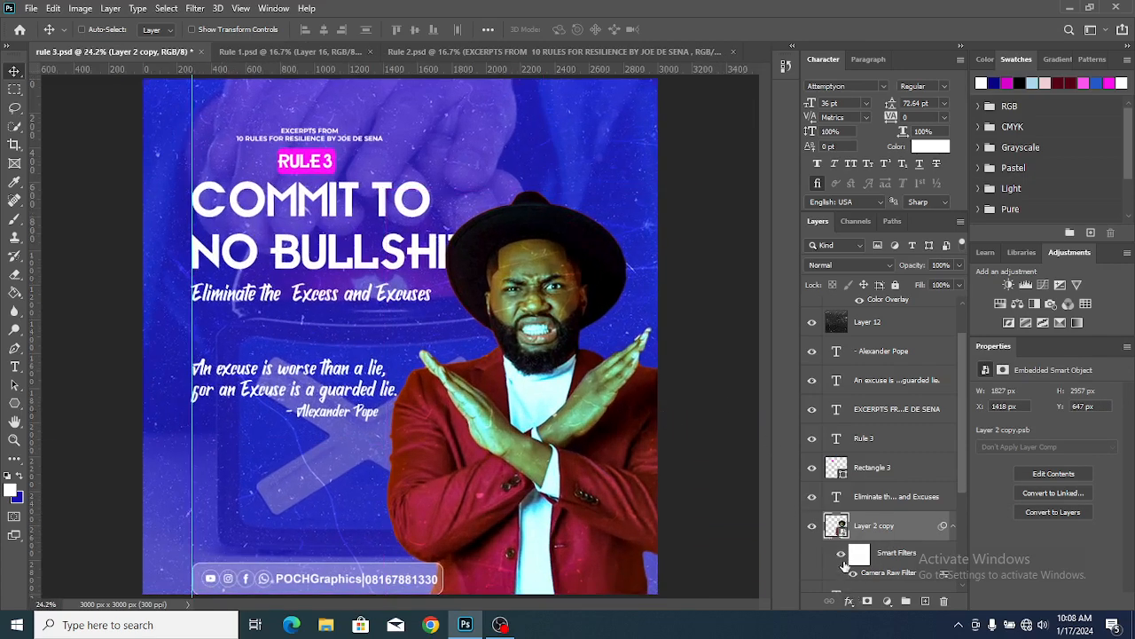
{"action": "left_click", "coordinate": [842, 556]}
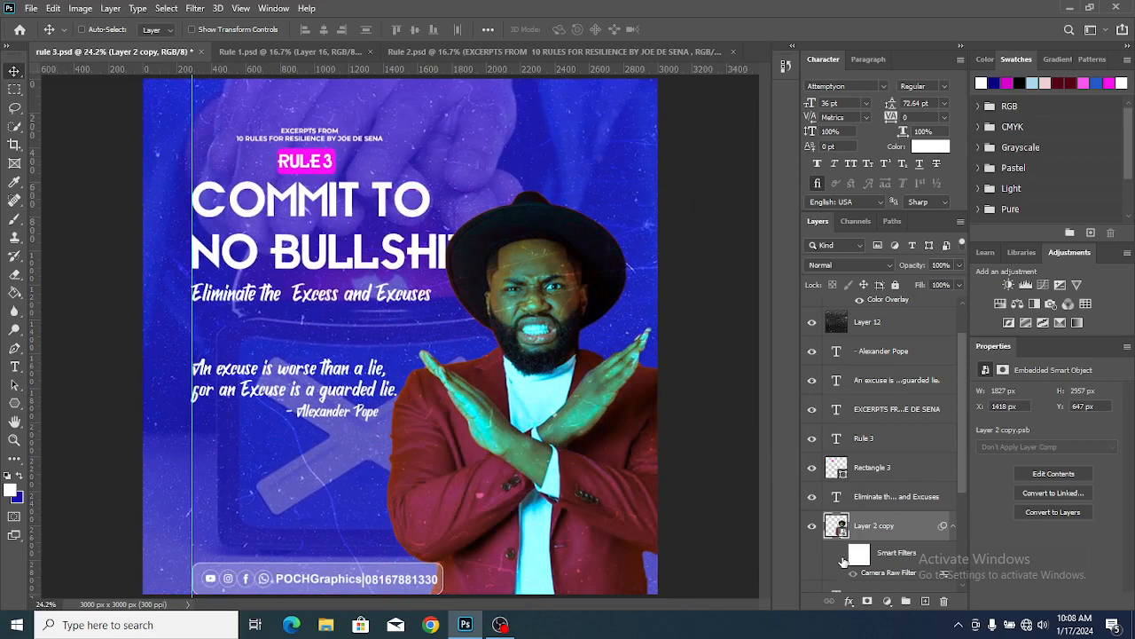
{"action": "left_click", "coordinate": [842, 556]}
{"action": "key", "text": "ctrl"}
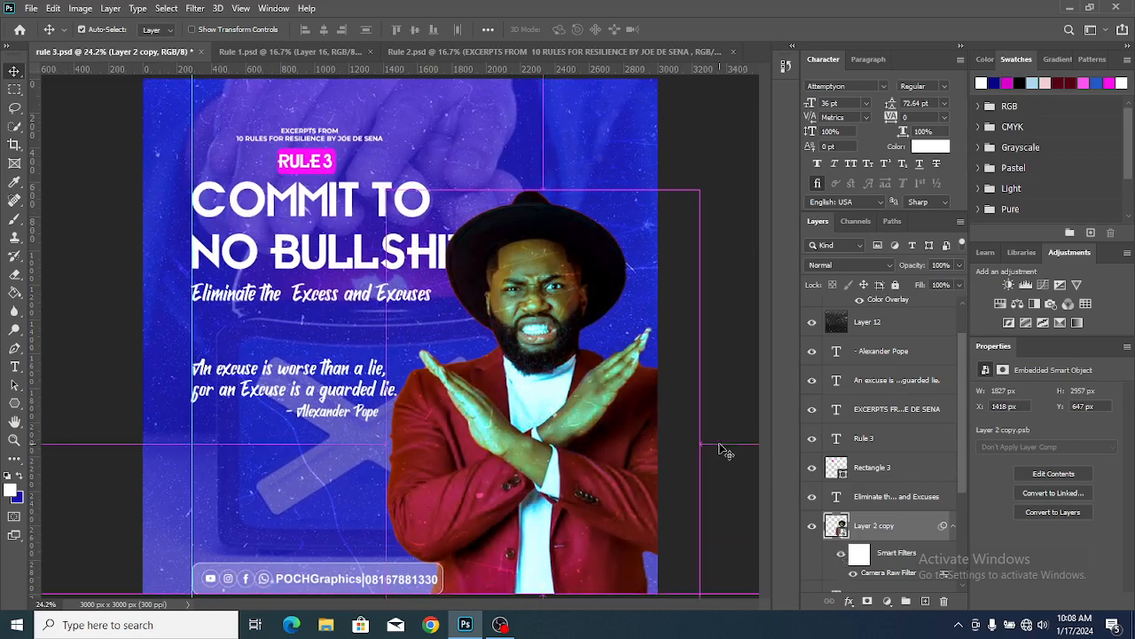
{"action": "scroll", "coordinate": [725, 451], "scroll_direction": "down", "scroll_amount": 2}
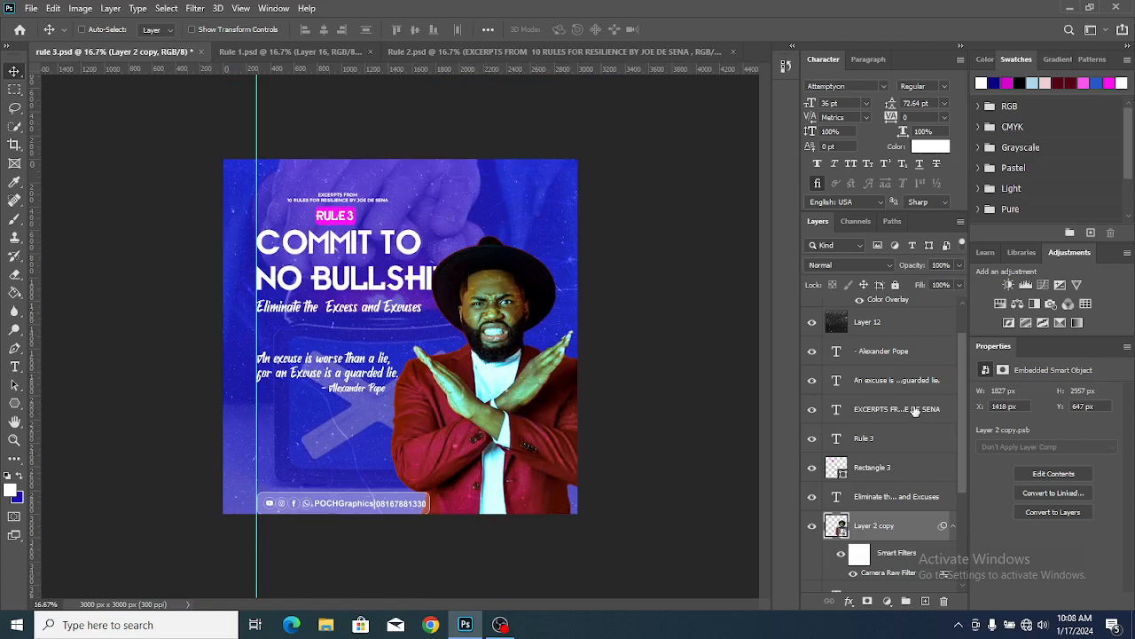
Step: Stamp all visible layers into a new merged layer above the Social media group and convert it to a smart object
{"action": "scroll", "coordinate": [961, 302], "scroll_direction": "up", "scroll_amount": 1}
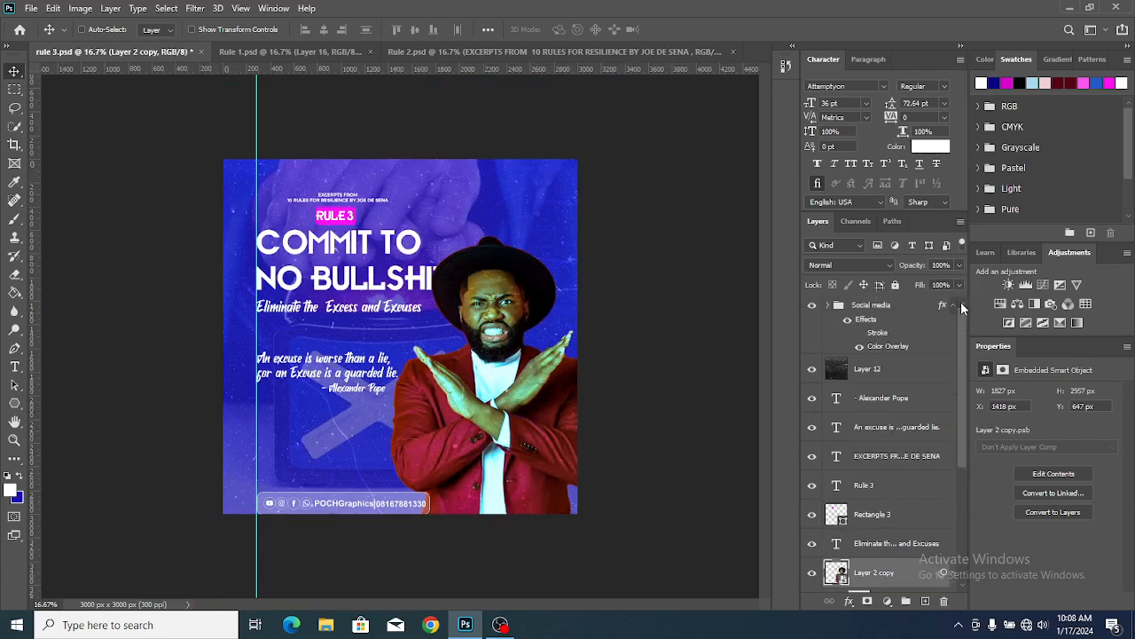
{"action": "left_click", "coordinate": [844, 306]}
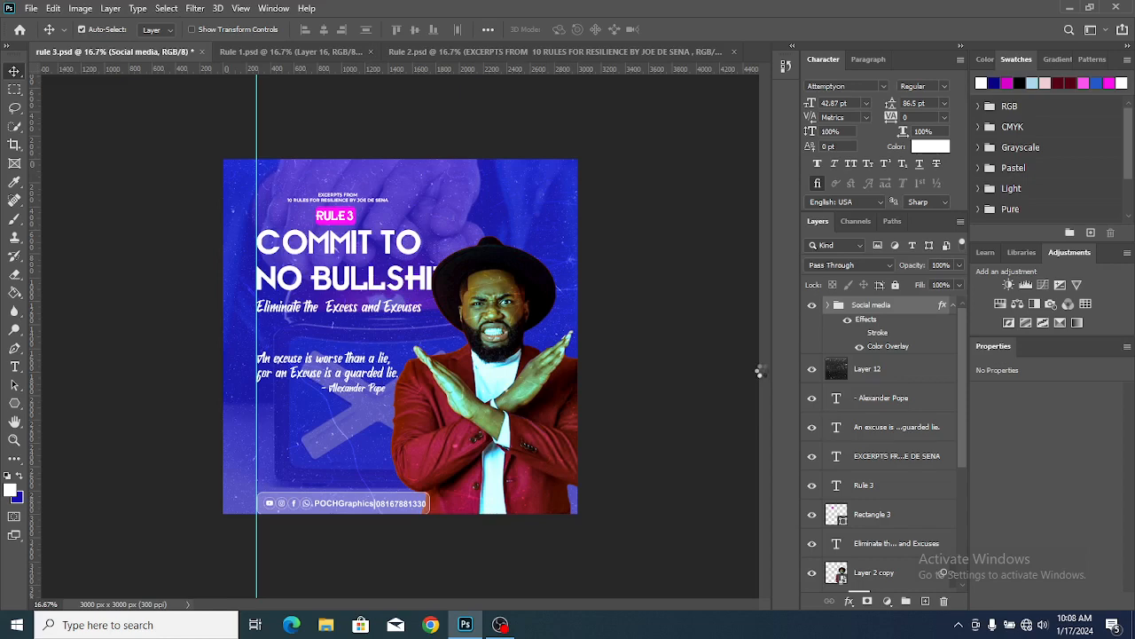
{"action": "key", "text": "ctrl+shift+alt+e"}
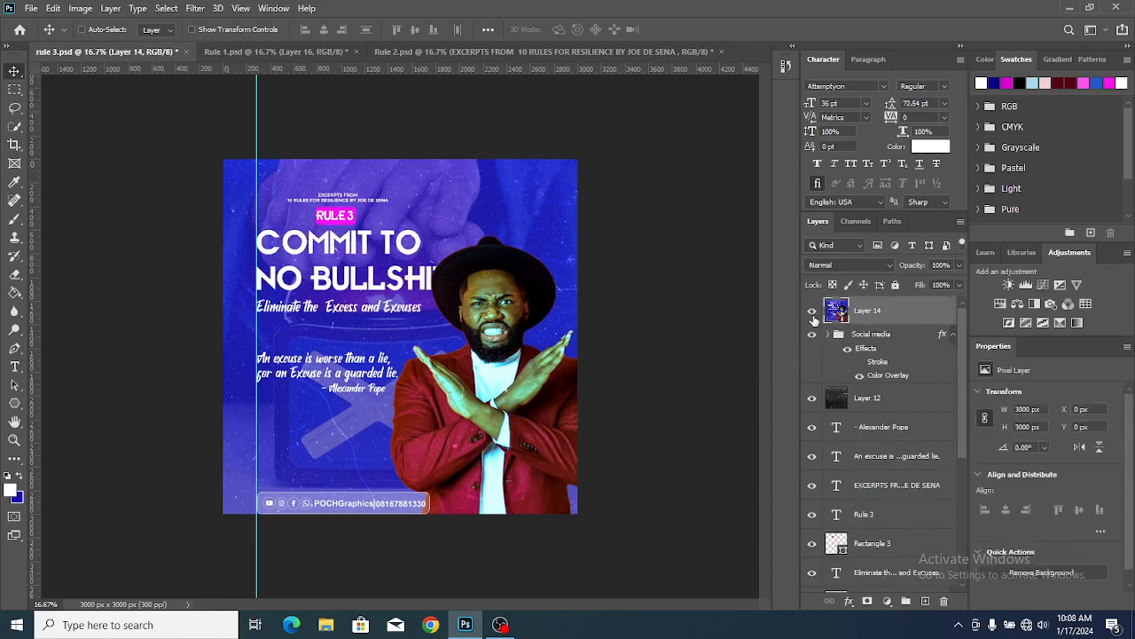
{"action": "left_click", "coordinate": [813, 312]}
{"action": "left_click", "coordinate": [812, 311]}
{"action": "right_click", "coordinate": [868, 318]}
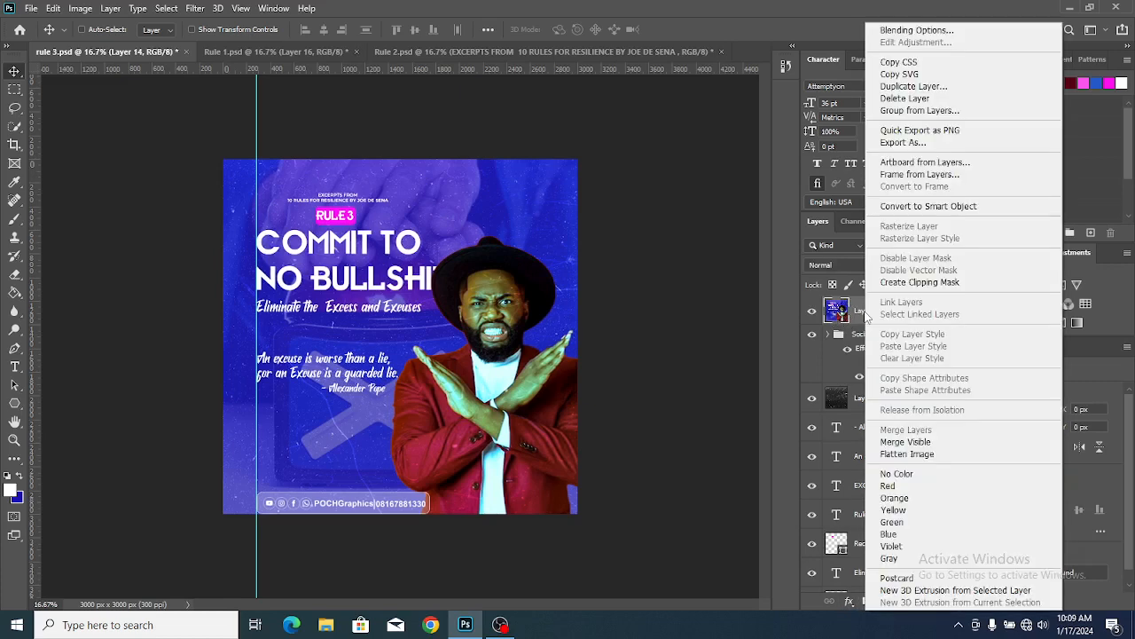
{"action": "left_click", "coordinate": [902, 209]}
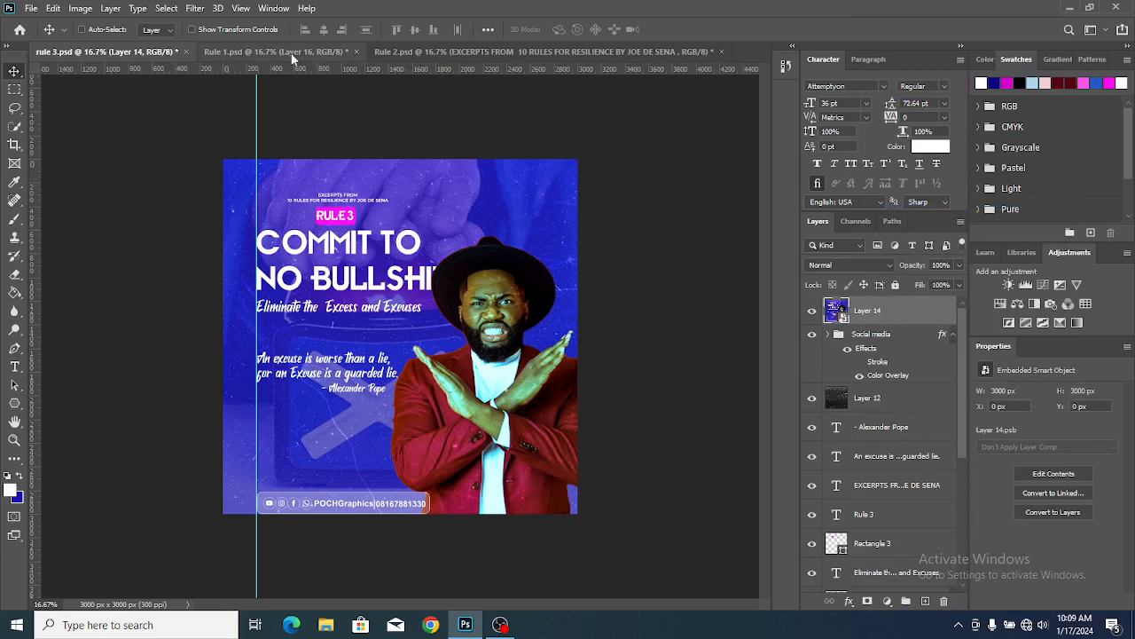
Step: Start the Camera Raw Filter on the merged layer with Texture +25, Clarity +23, Dehaze +14, Vibrance +10 and Saturation -12
{"action": "left_click", "coordinate": [196, 9]}
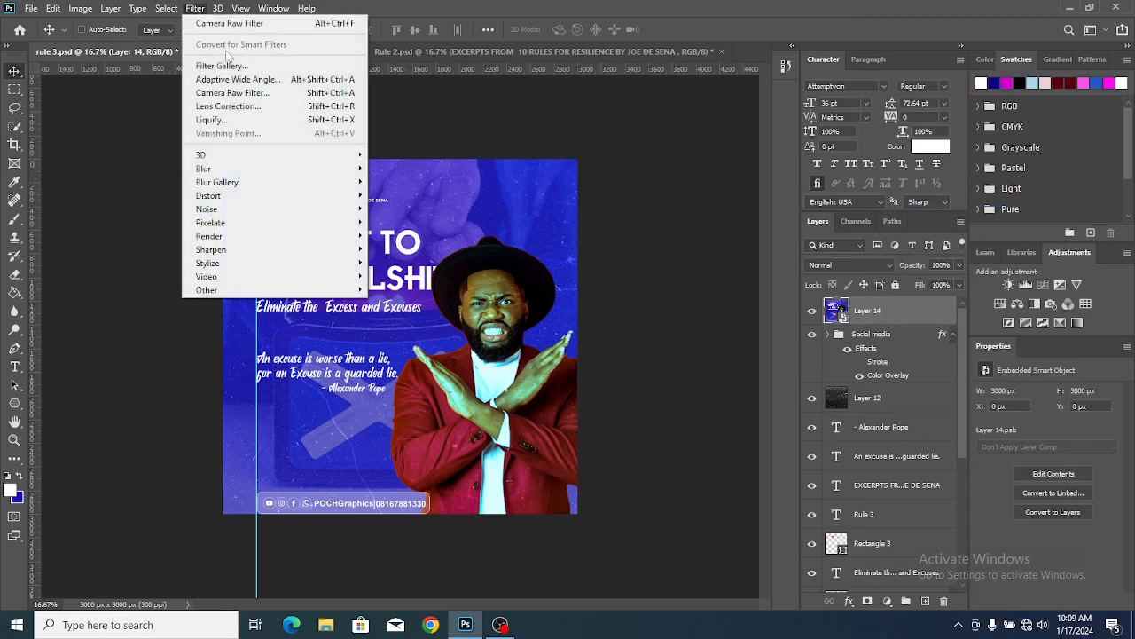
{"action": "left_click", "coordinate": [229, 92]}
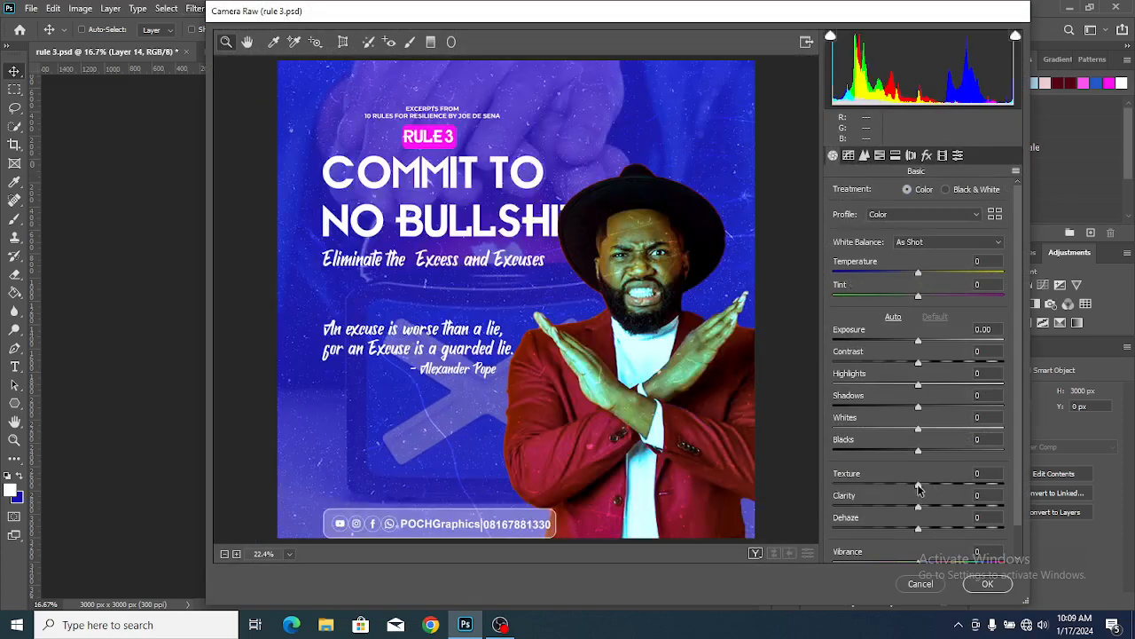
{"action": "left_click_drag", "start_coordinate": [918, 488], "coordinate": [930, 531]}
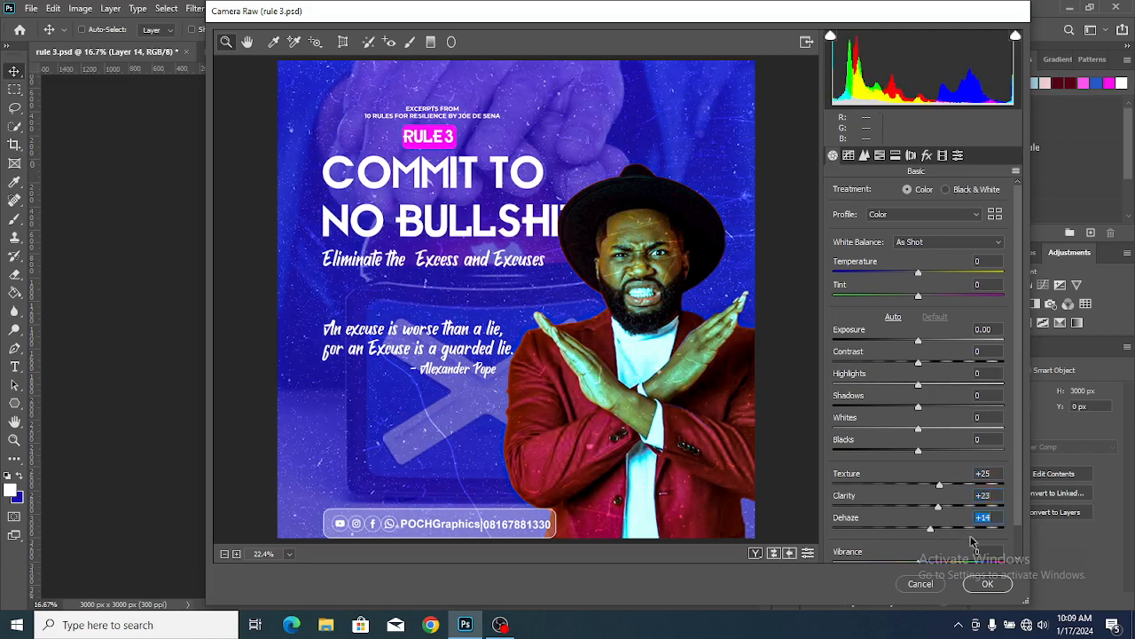
{"action": "scroll", "coordinate": [1020, 564], "scroll_direction": "down", "scroll_amount": 2}
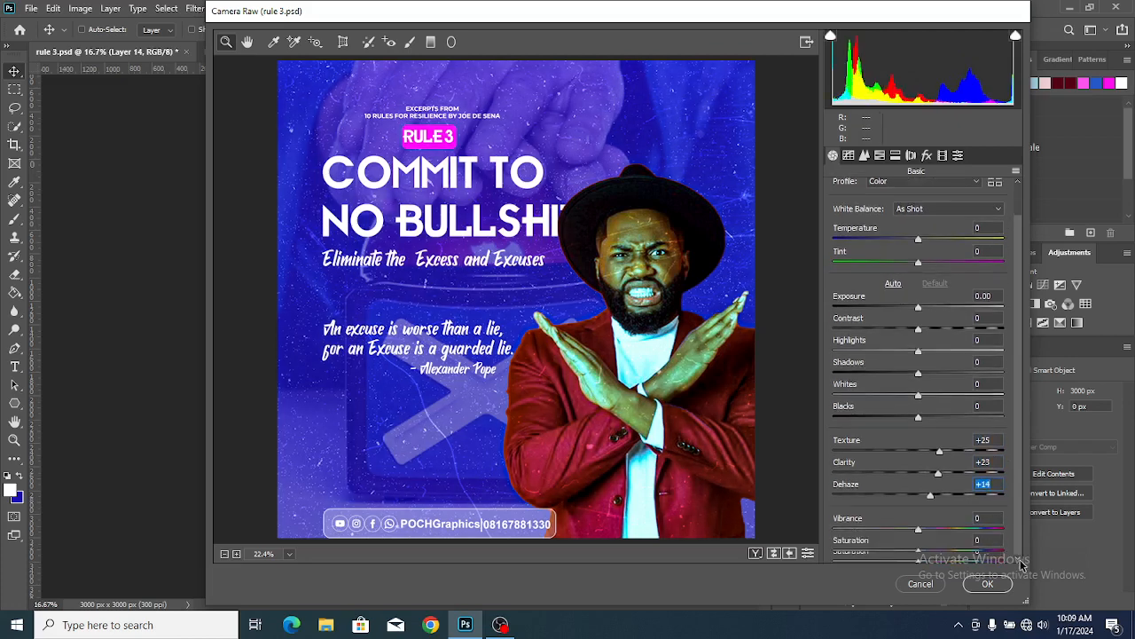
{"action": "left_click_drag", "start_coordinate": [919, 557], "coordinate": [927, 532]}
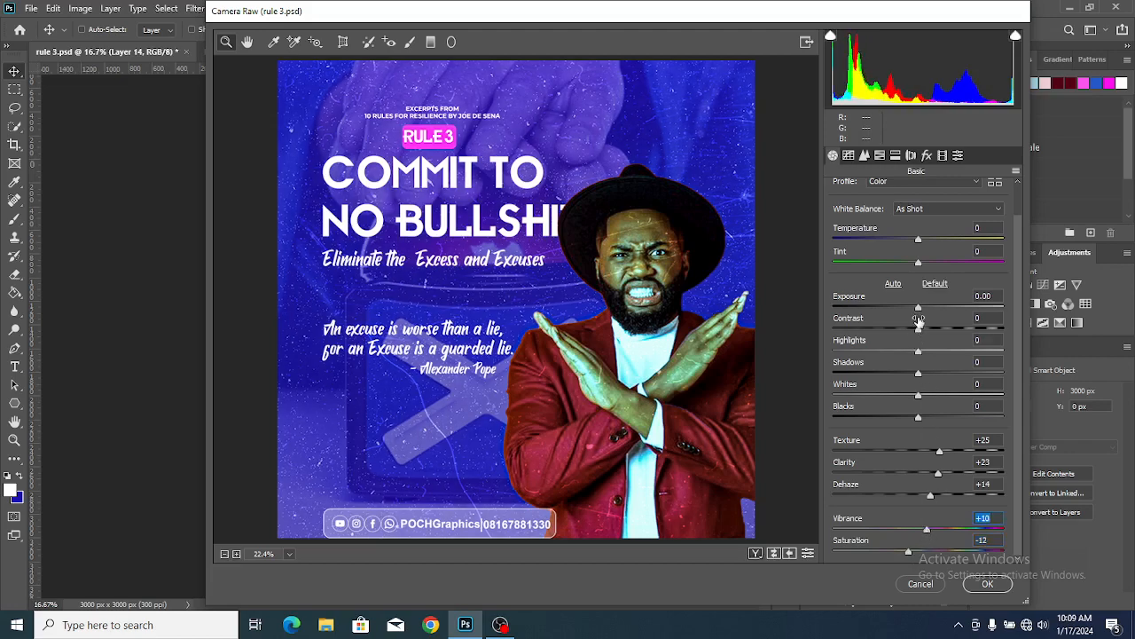
Step: Set Exposure +0.45, Contrast -8, Highlights +9, Shadows -10, Whites +8 and Blacks -17 for the merged flyer
{"action": "left_click_drag", "start_coordinate": [919, 309], "coordinate": [904, 419]}
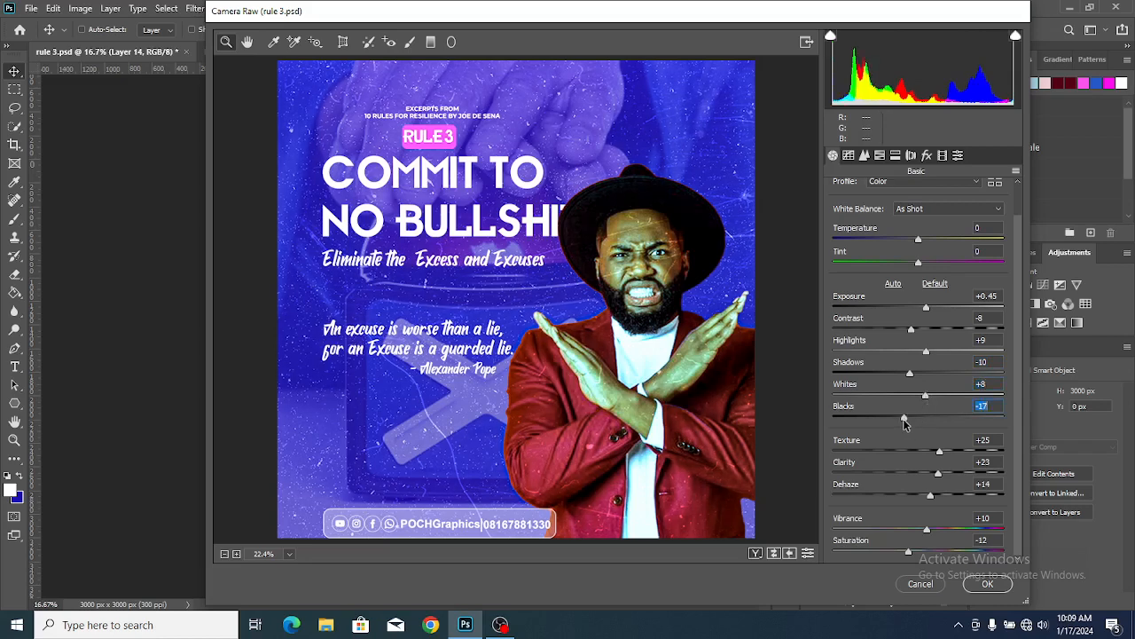
Step: Sharpen the merged flyer with Amount 34, Detail 34 and Masking 9
{"action": "left_click", "coordinate": [865, 157]}
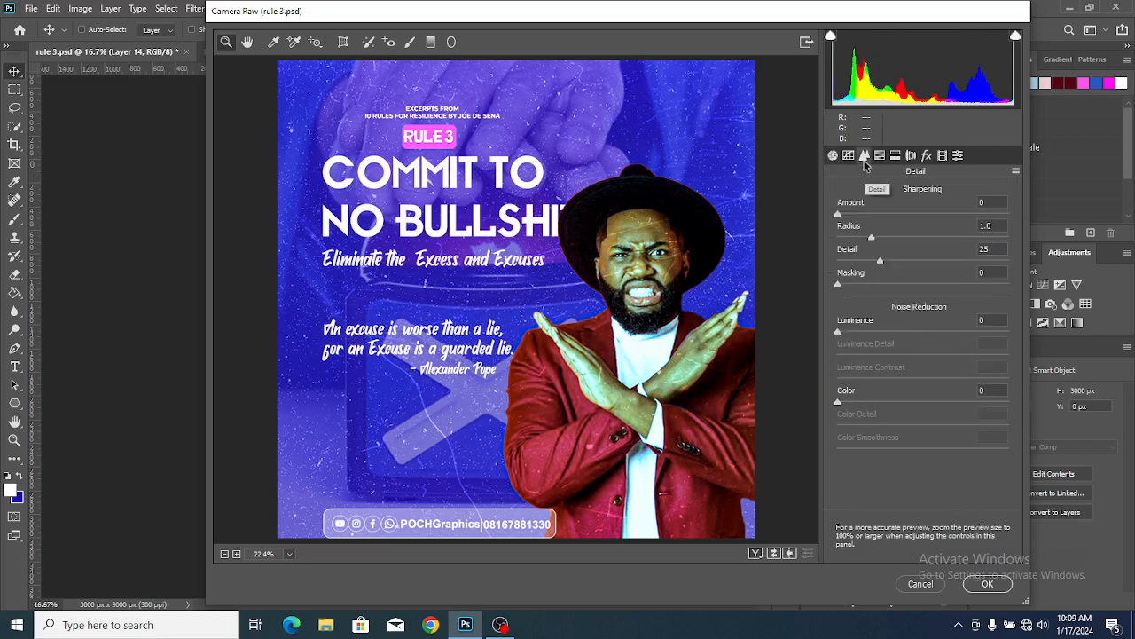
{"action": "left_click_drag", "start_coordinate": [837, 215], "coordinate": [875, 214]}
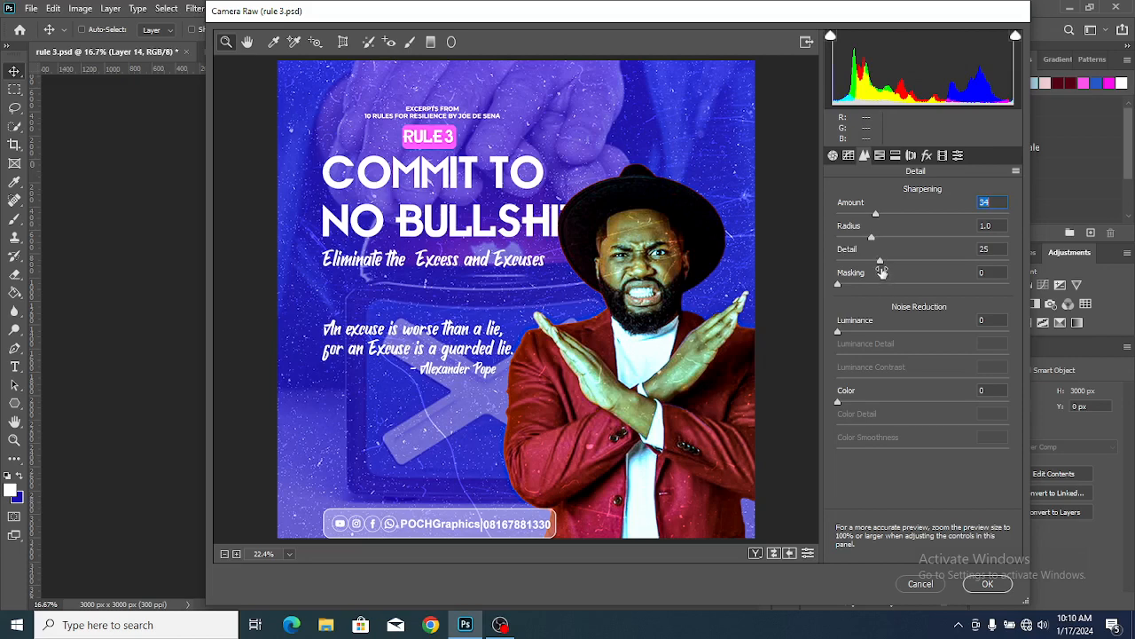
{"action": "left_click", "coordinate": [839, 285]}
{"action": "left_click_drag", "start_coordinate": [843, 287], "coordinate": [895, 264]}
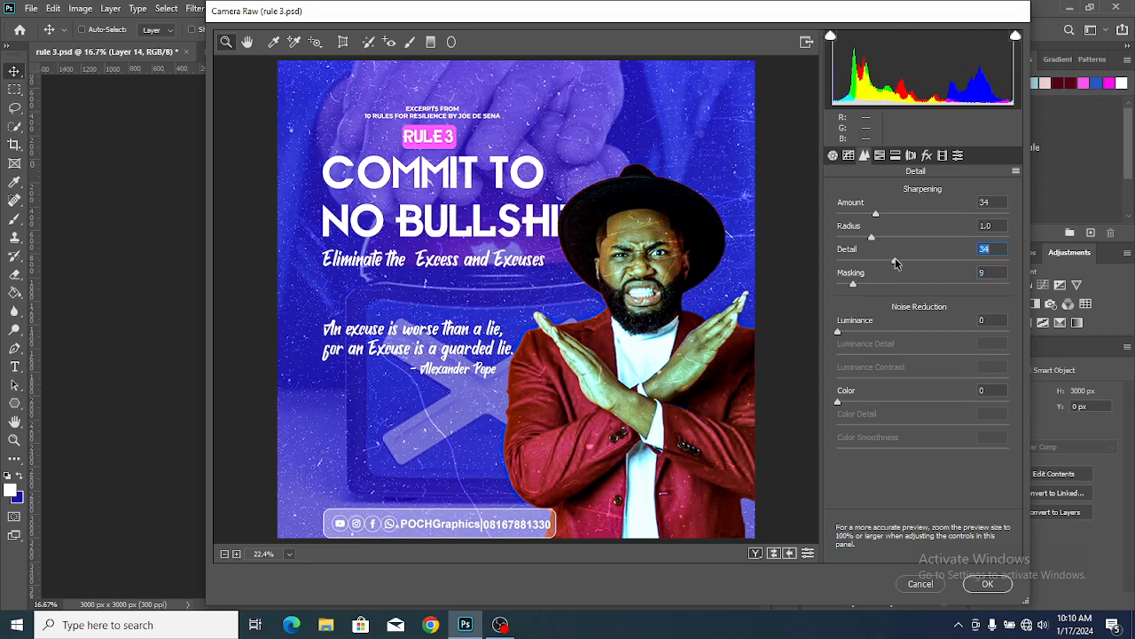
Step: Add grain with Amount 13 and Roughness 54, apply the filter, and delete the extra copy of the merged layer
{"action": "left_click", "coordinate": [928, 156]}
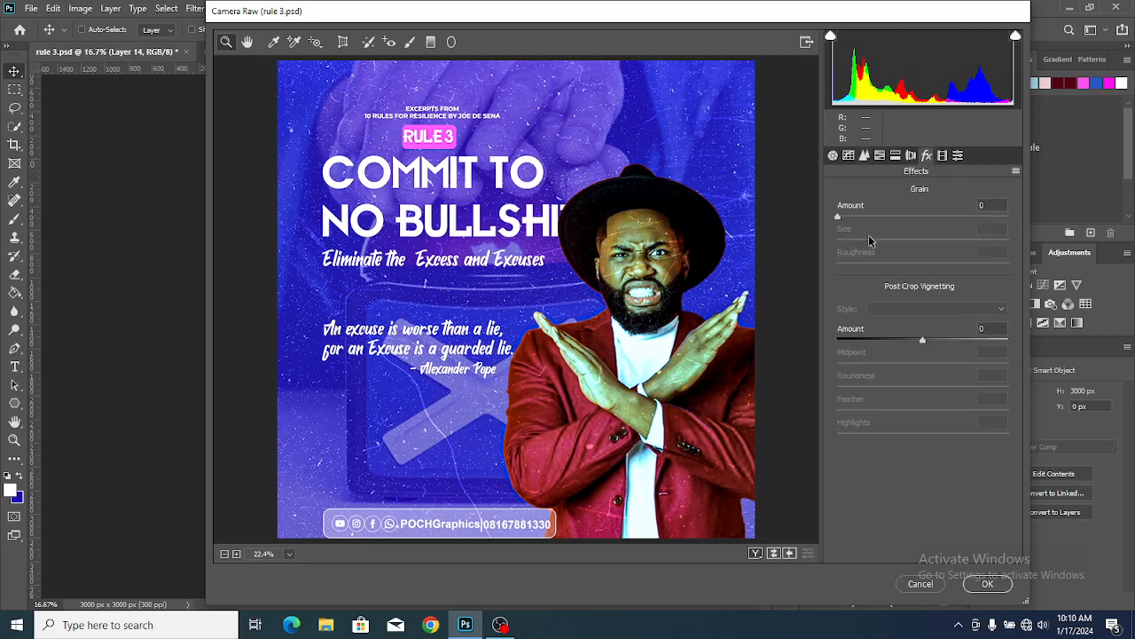
{"action": "left_click_drag", "start_coordinate": [838, 217], "coordinate": [870, 225]}
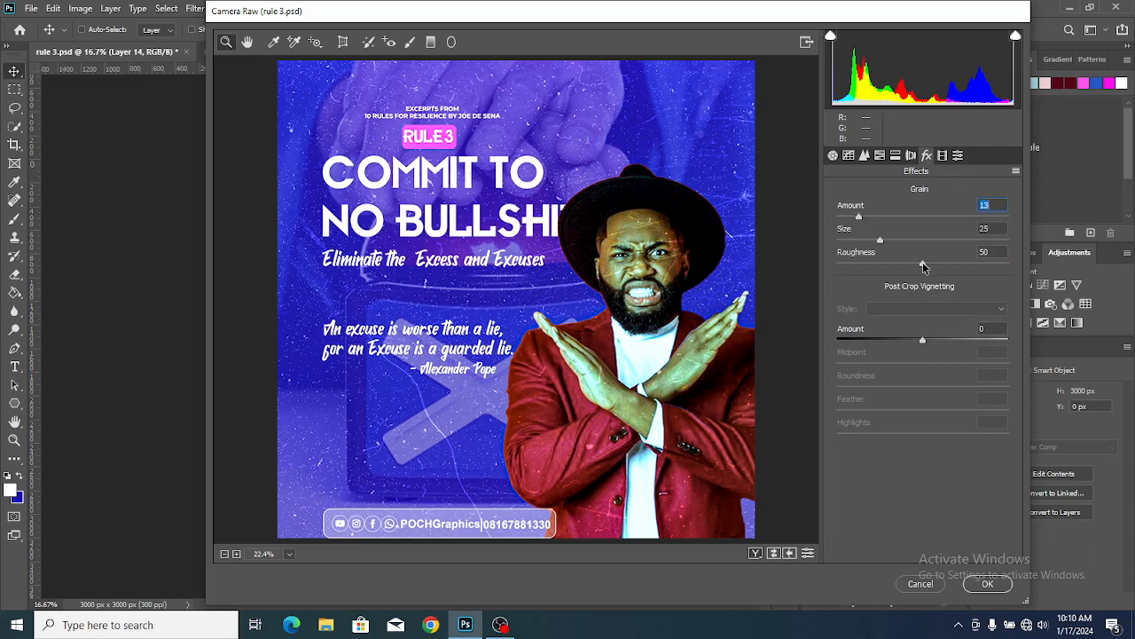
{"action": "left_click_drag", "start_coordinate": [923, 264], "coordinate": [930, 268]}
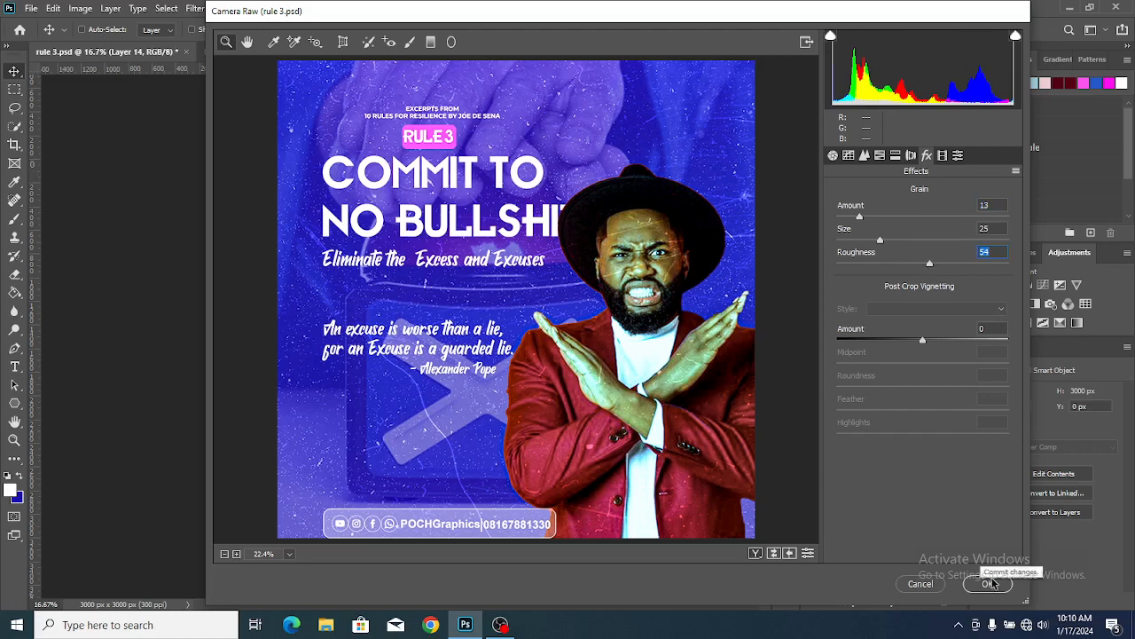
{"action": "left_click", "coordinate": [990, 584]}
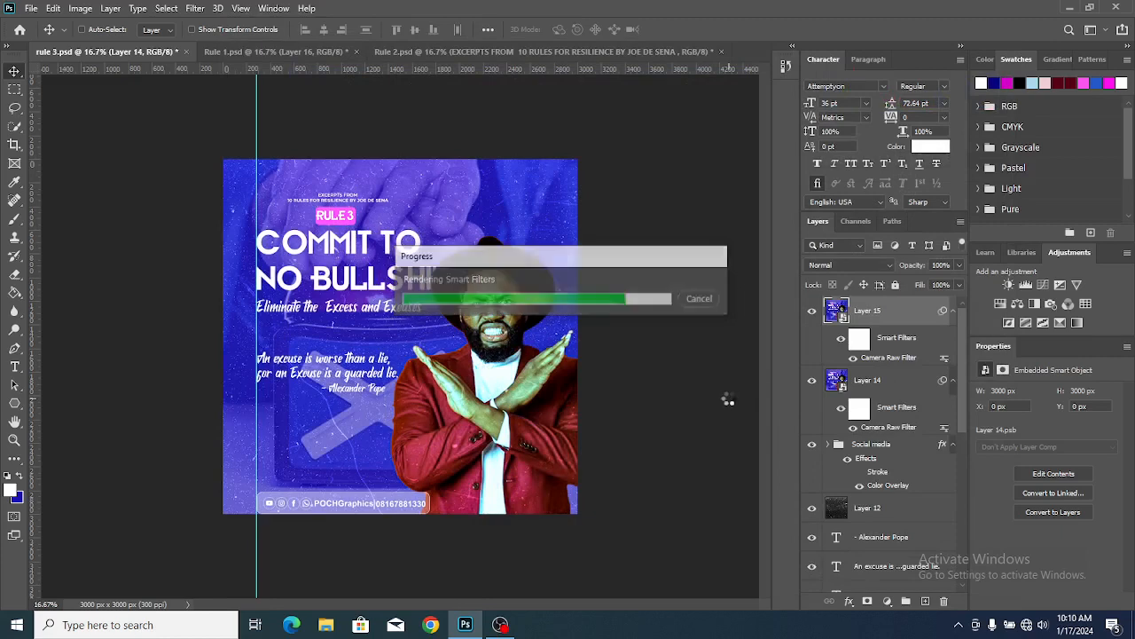
{"action": "key", "text": "Delete"}
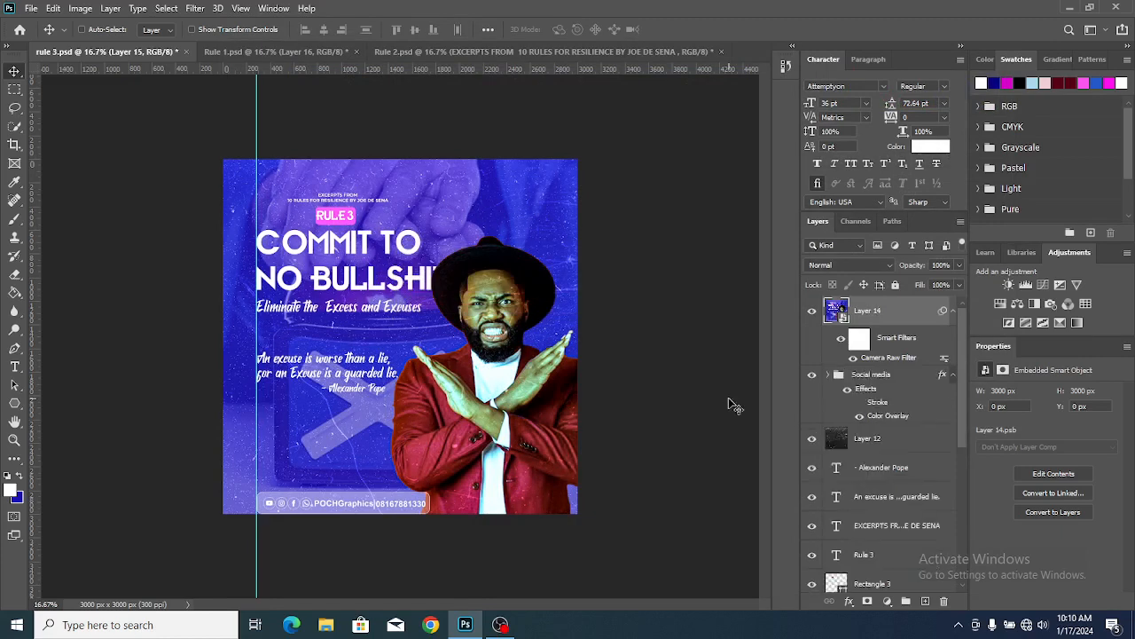
Step: Toggle the merged layer's smart filters off and on to compare the whole flyer with and without the final grading
{"action": "left_click", "coordinate": [842, 345]}
{"action": "left_click", "coordinate": [842, 345]}
{"action": "key", "text": "ctrl+0"}
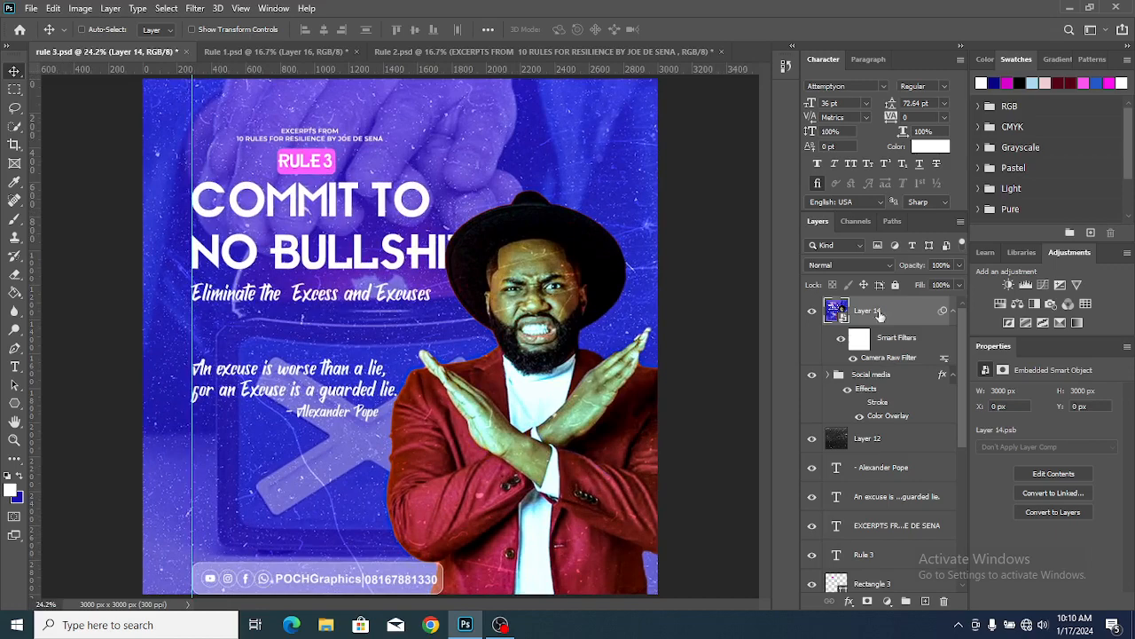
{"action": "left_click", "coordinate": [842, 343]}
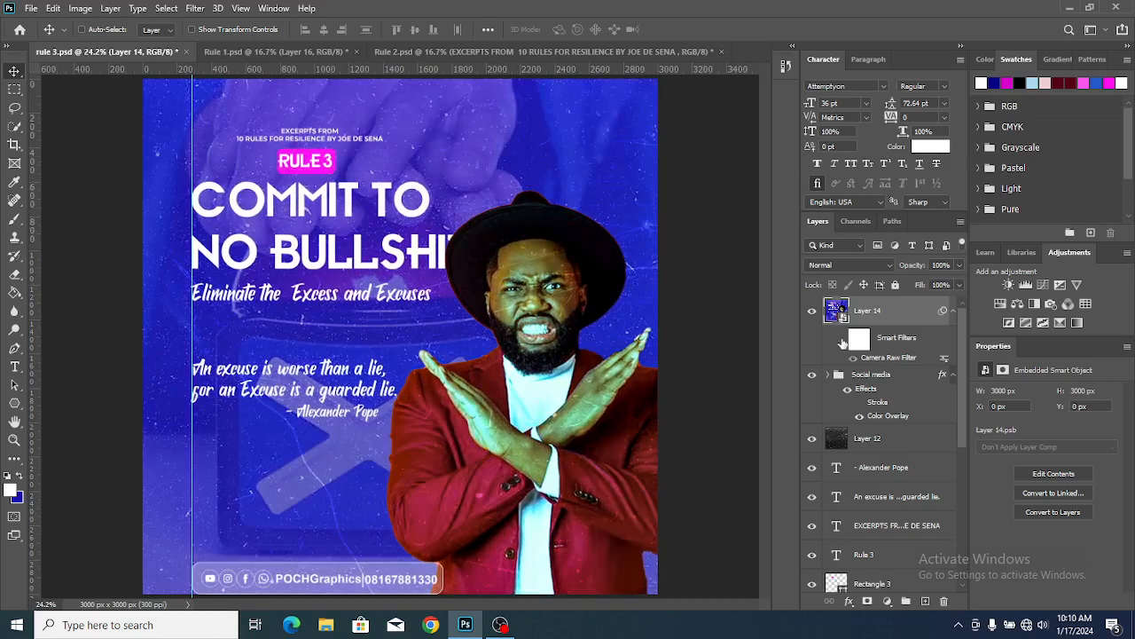
{"action": "left_click", "coordinate": [843, 343]}
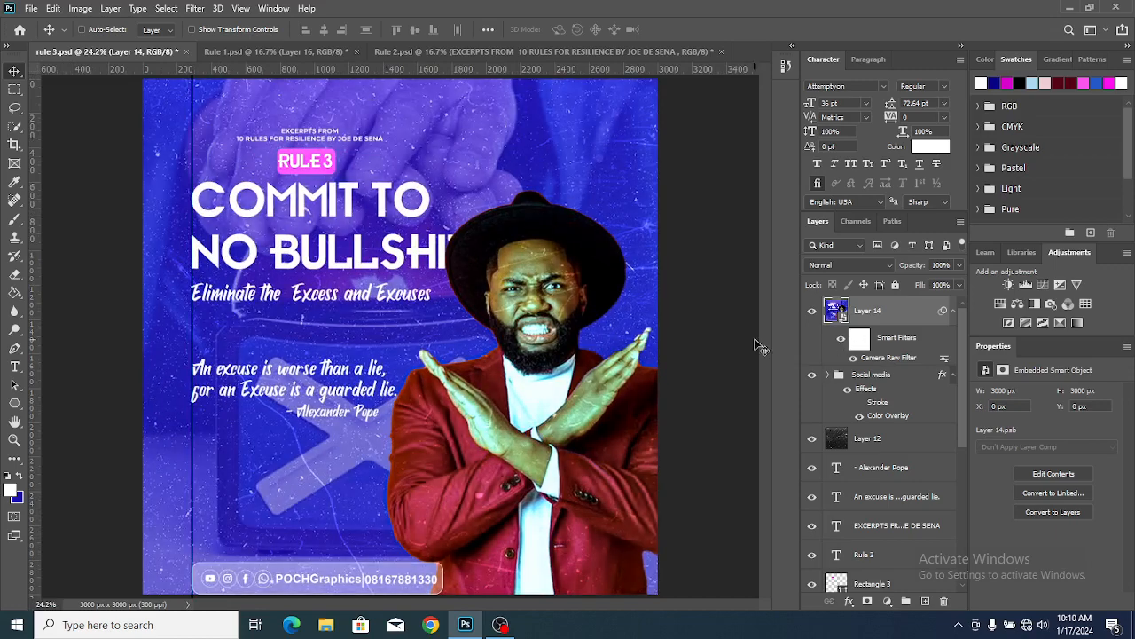